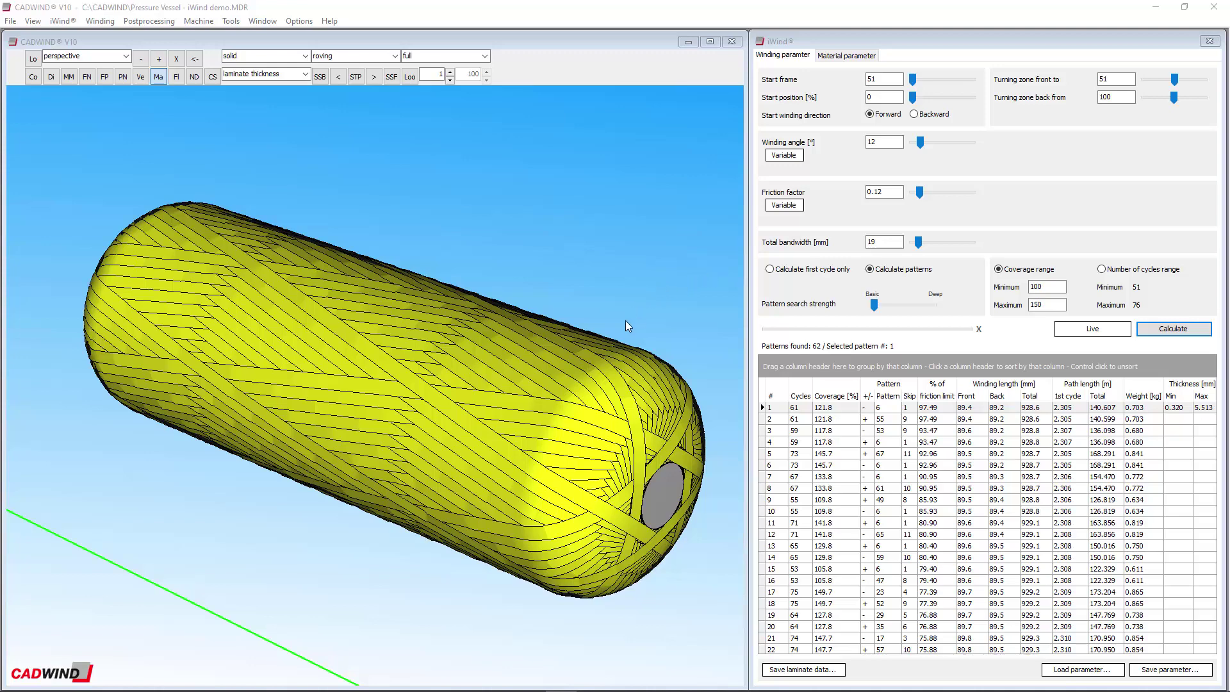
# Turn on live calculation and preview winding patterns 3, 6 and 8 from the results on the vessel
pyautogui.moveTo(625, 320); pyautogui.dragTo(568, 375)
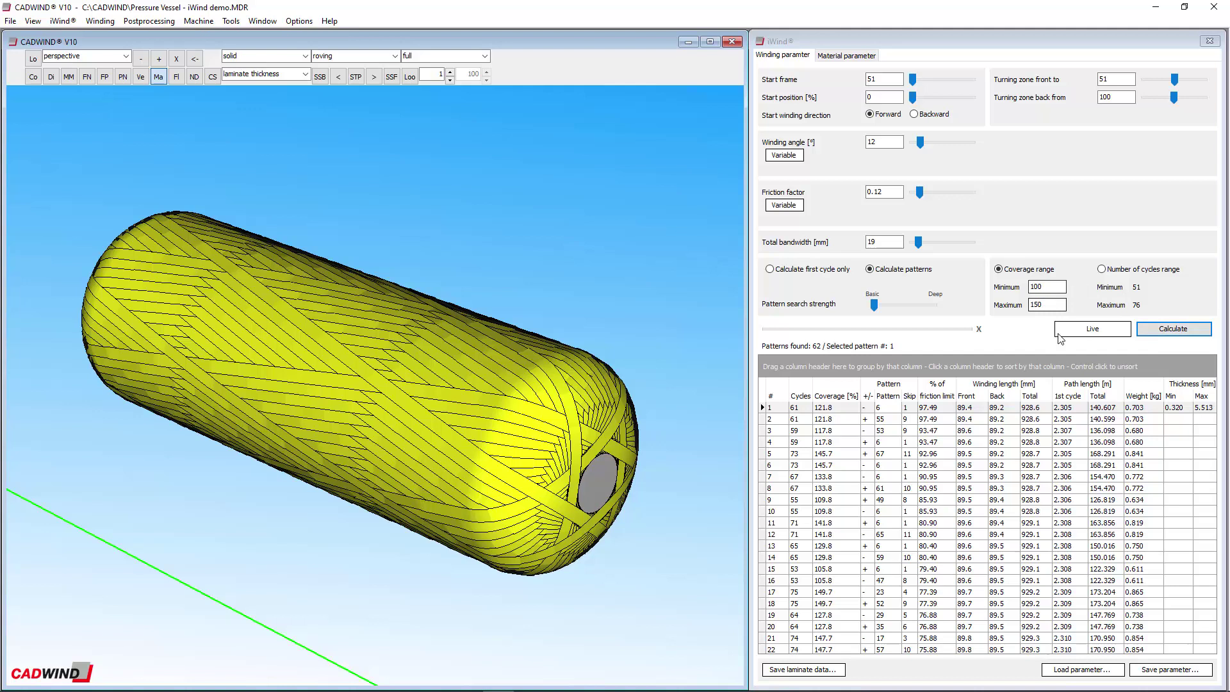
pyautogui.click(1100, 329)
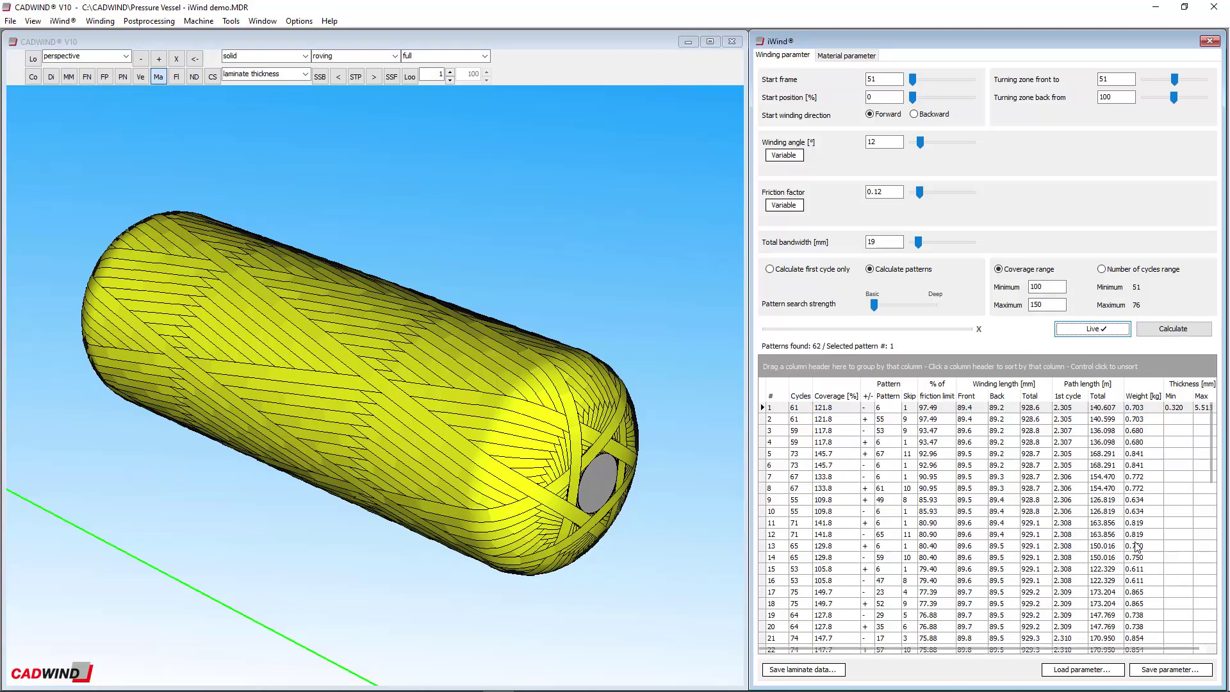
pyautogui.click(997, 432)
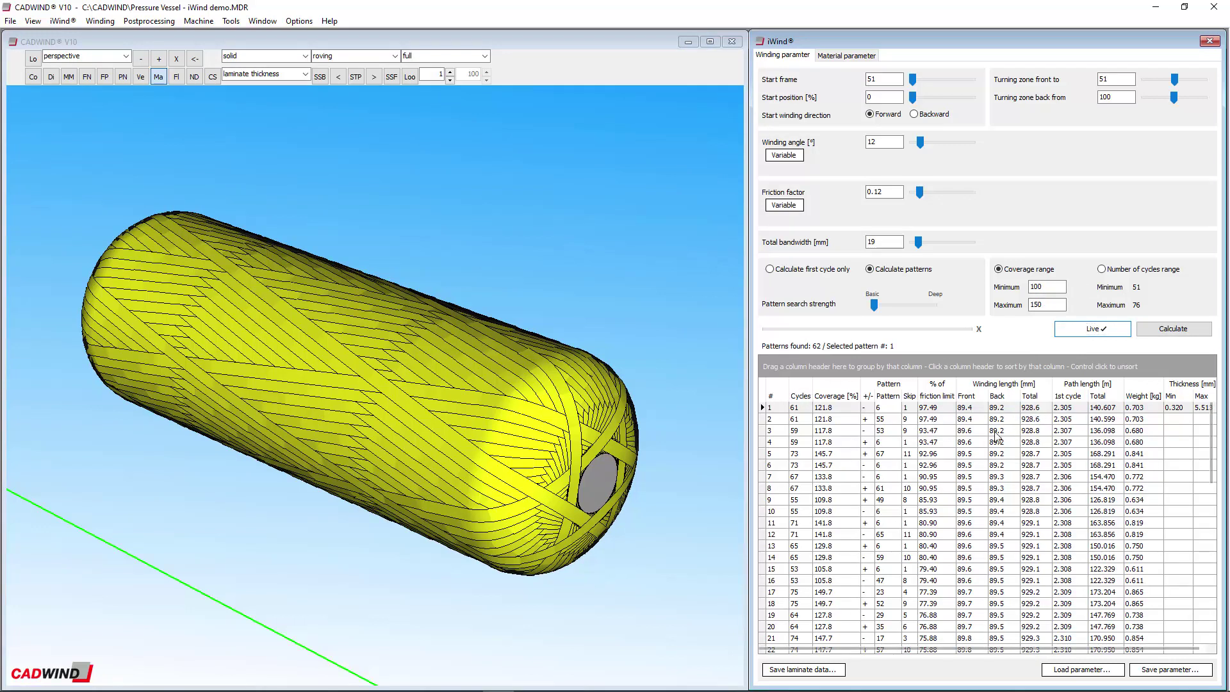
pyautogui.click(1002, 467)
pyautogui.click(1001, 488)
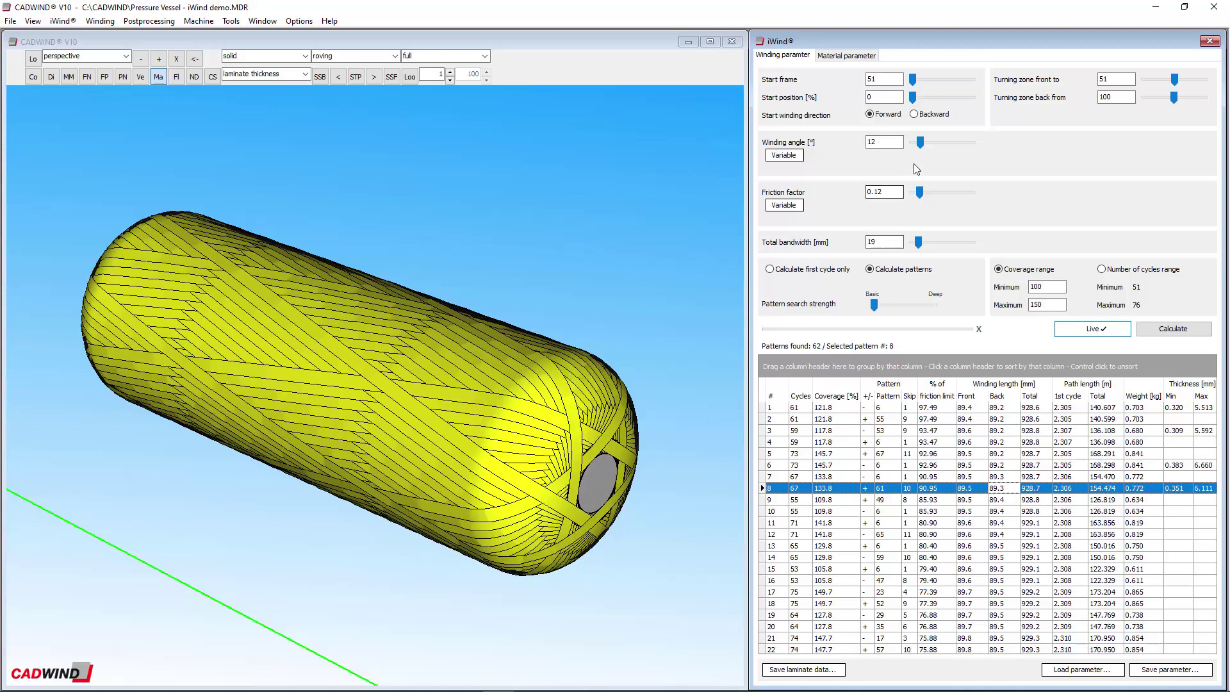
# Try a winding angle of 20.32° and set it back to 12°
pyautogui.moveTo(920, 142)
pyautogui.mouseDown()
pyautogui.moveTo(941, 151)
pyautogui.moveTo(923, 140)
pyautogui.mouseUp()
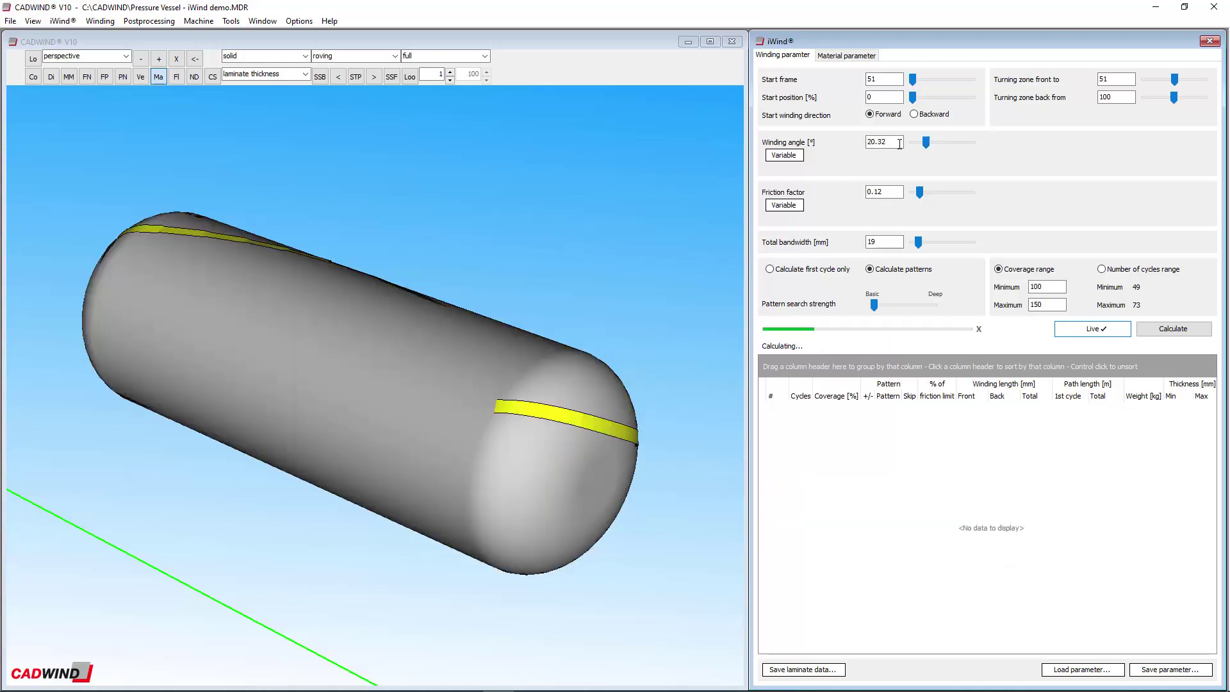
pyautogui.doubleClick(894, 141)
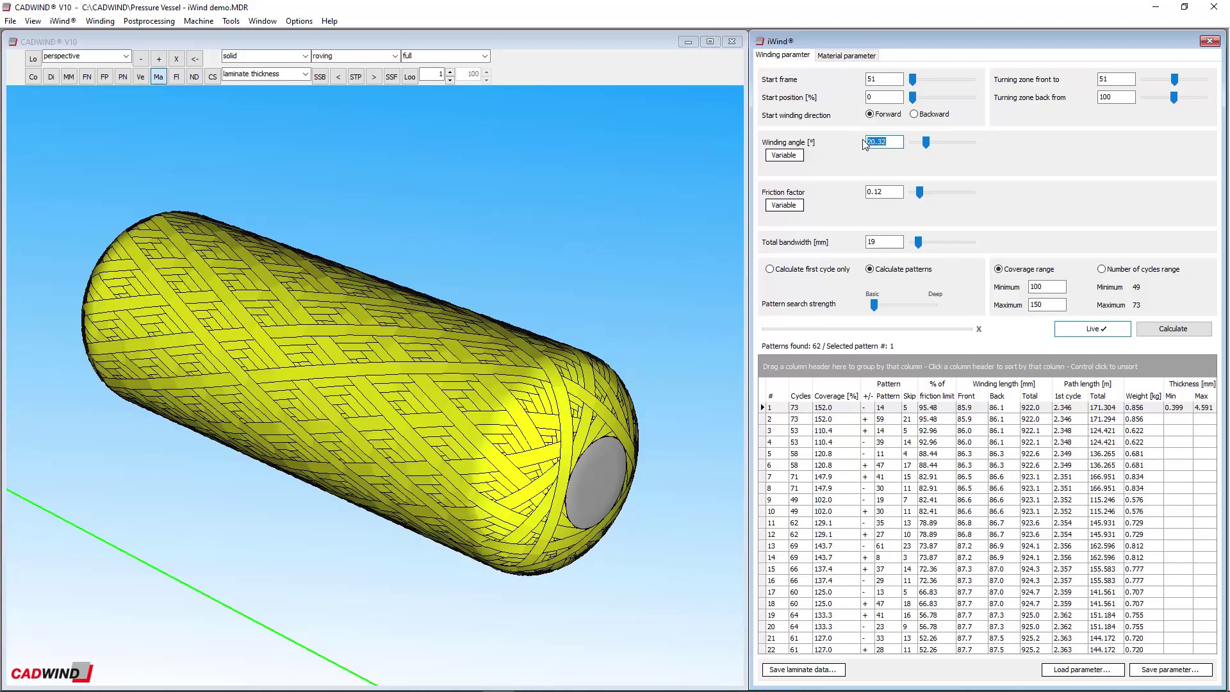
pyautogui.write('12')
pyautogui.press('Return')
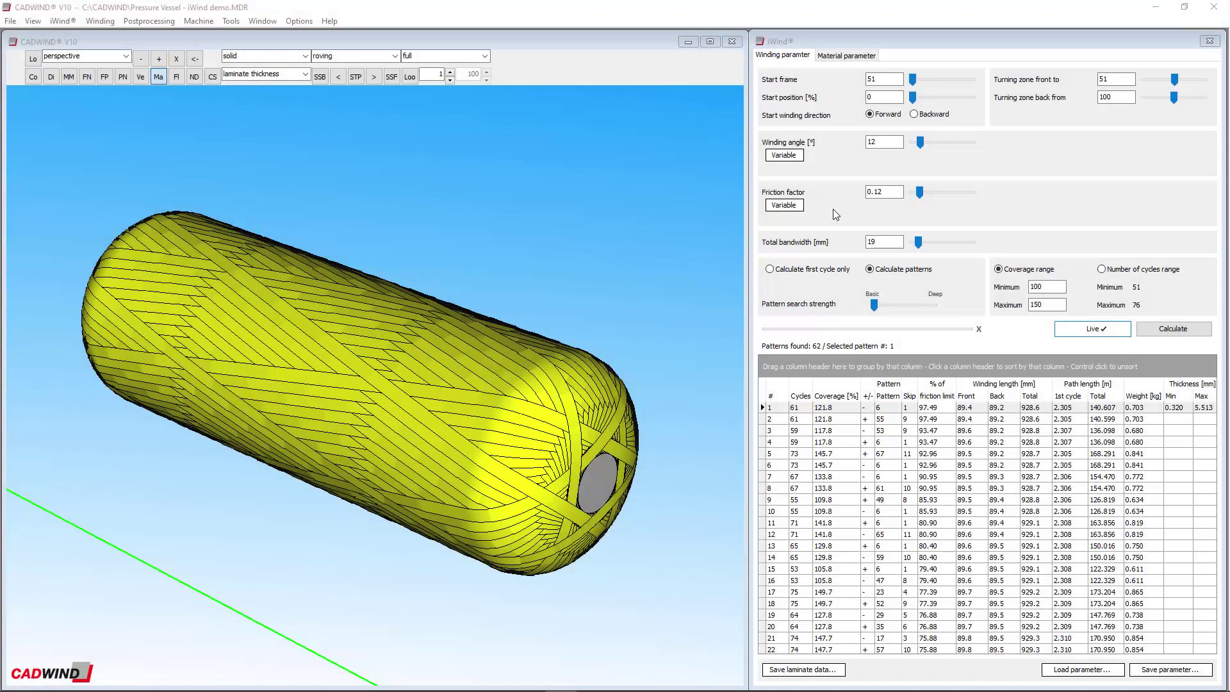
# Turn off live calculation, set the winding angle to 24.19° and calculate the patterns manually
pyautogui.click(1078, 328)
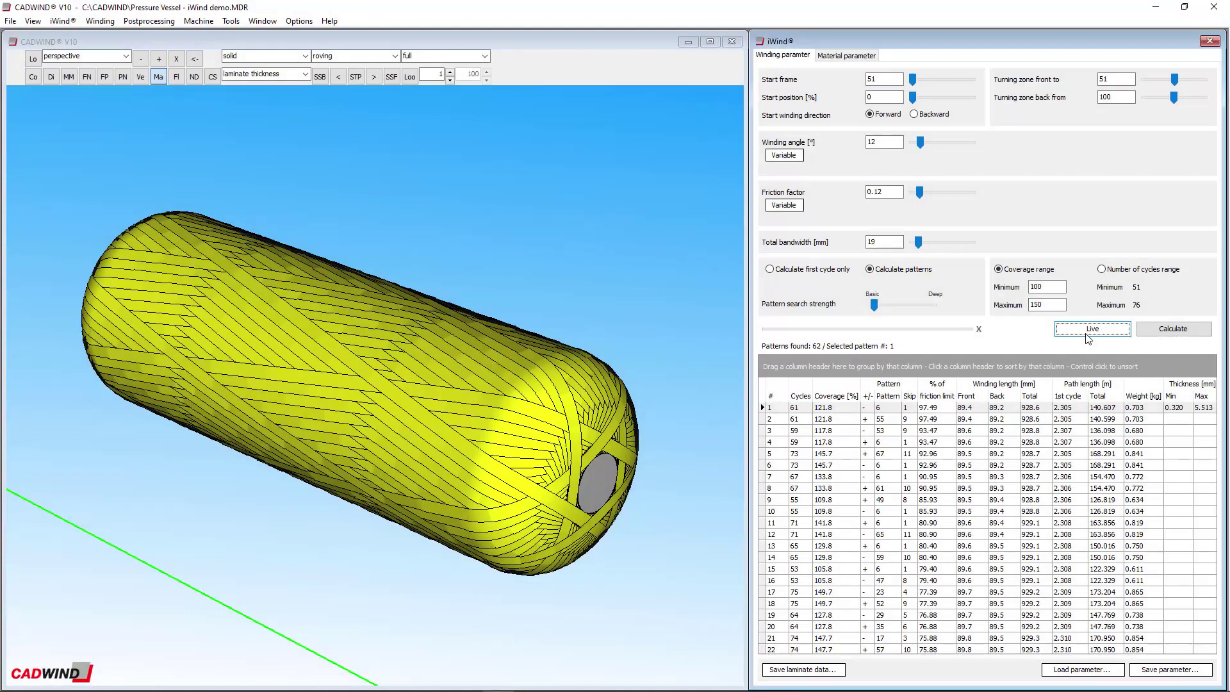
pyautogui.moveTo(920, 144); pyautogui.dragTo(923, 147)
pyautogui.click(1169, 329)
# Set the friction factor to 0.33, recalculate, and preview patterns 3 and 5 from the results
pyautogui.moveTo(920, 192); pyautogui.dragTo(932, 192)
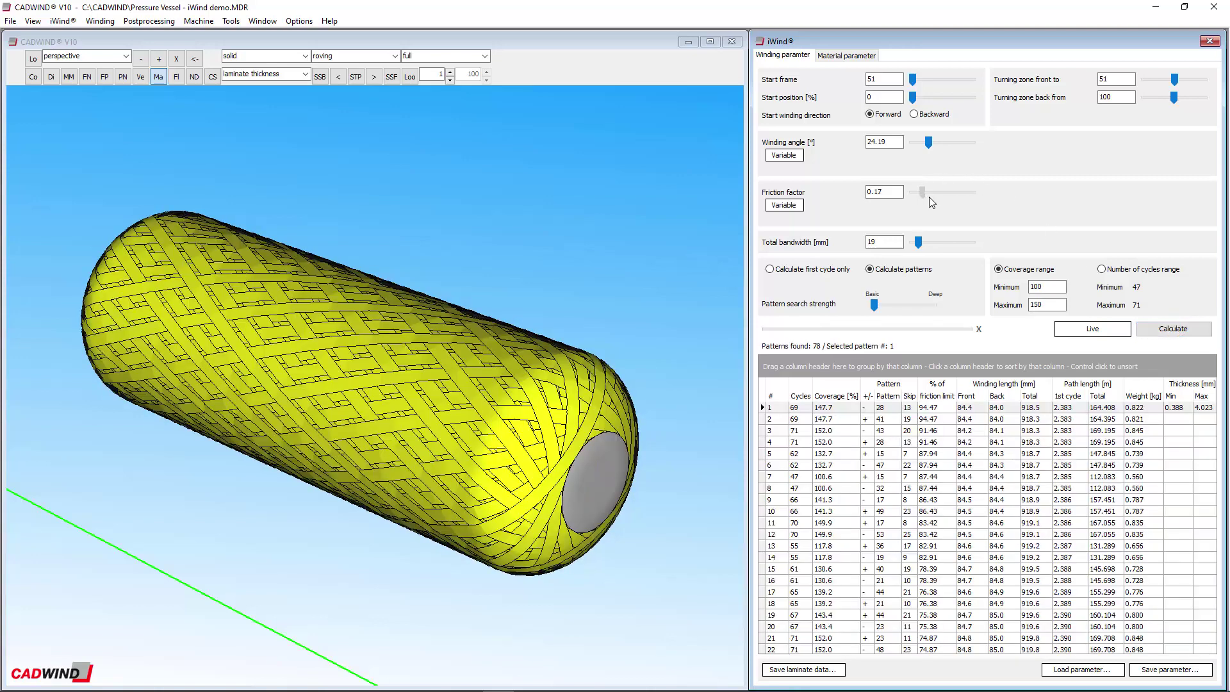
pyautogui.click(1164, 331)
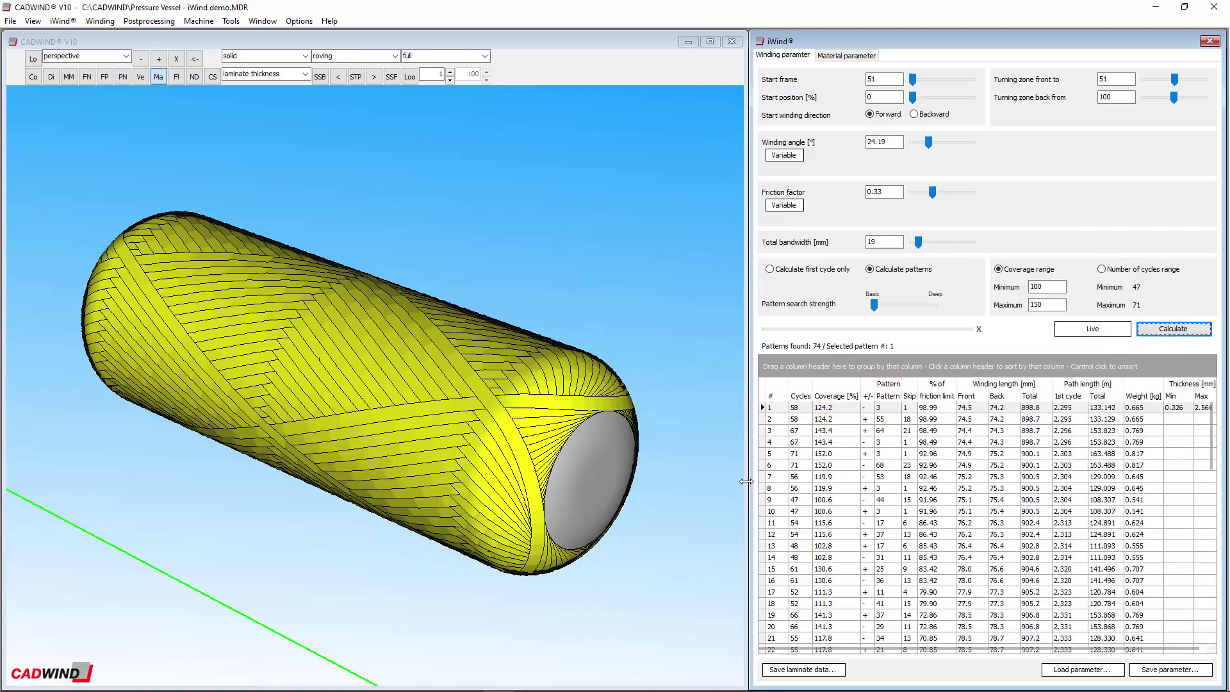
pyautogui.click(1040, 432)
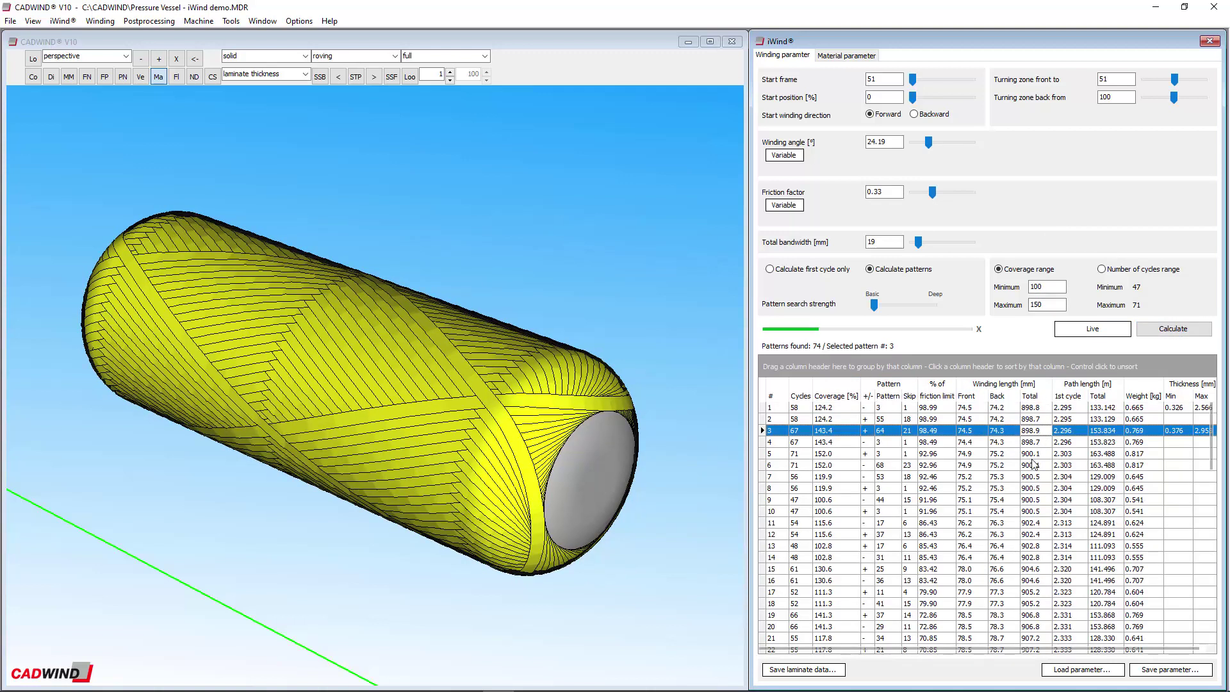
pyautogui.click(1032, 454)
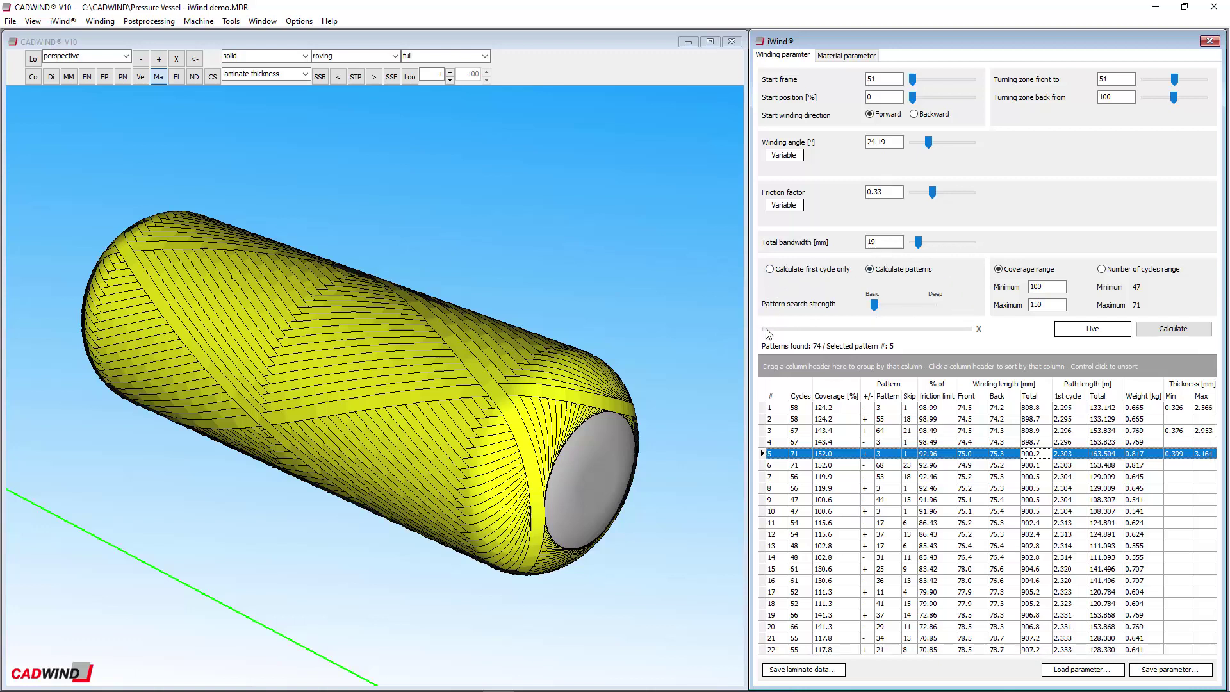
# Set the pattern search strength to Deep and turn on live calculation to list the patterns found
pyautogui.click(874, 305)
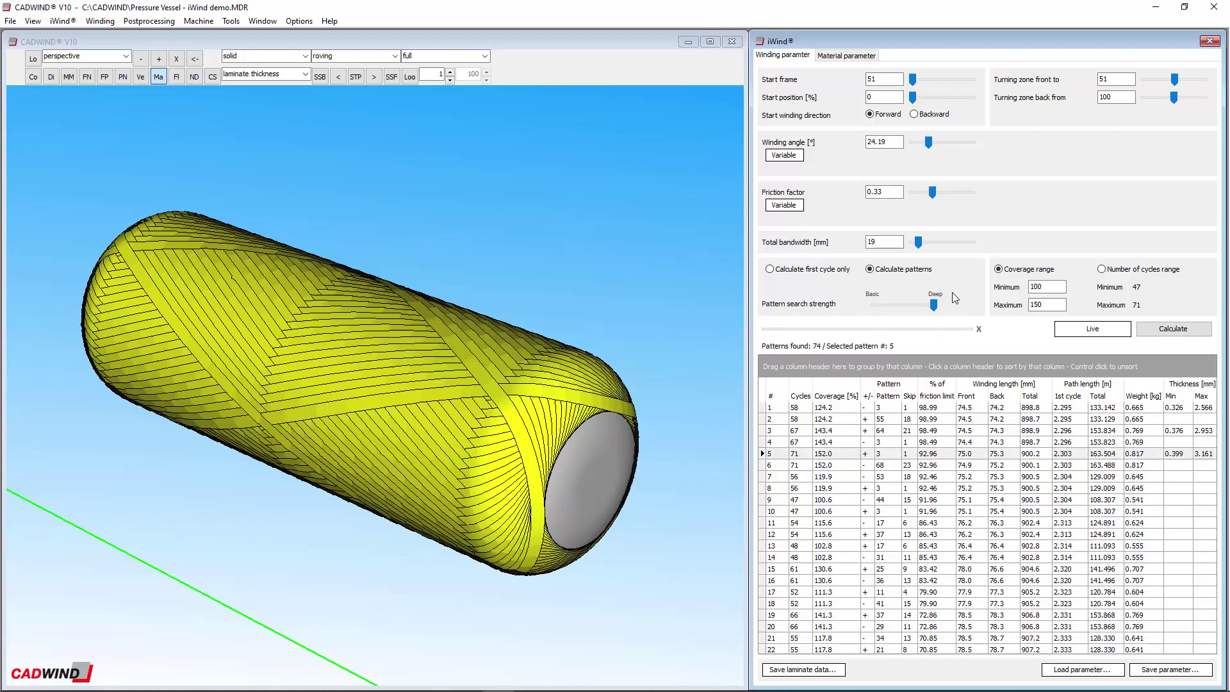
pyautogui.click(1071, 328)
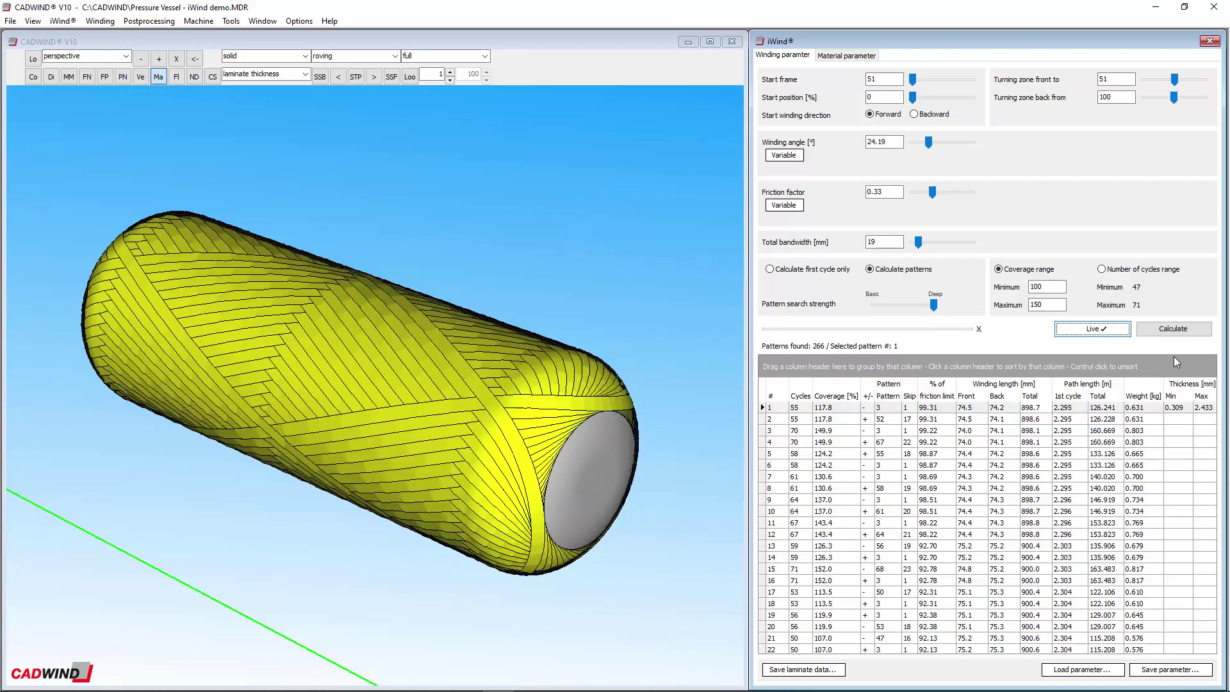
pyautogui.moveTo(1213, 415); pyautogui.dragTo(1204, 385)
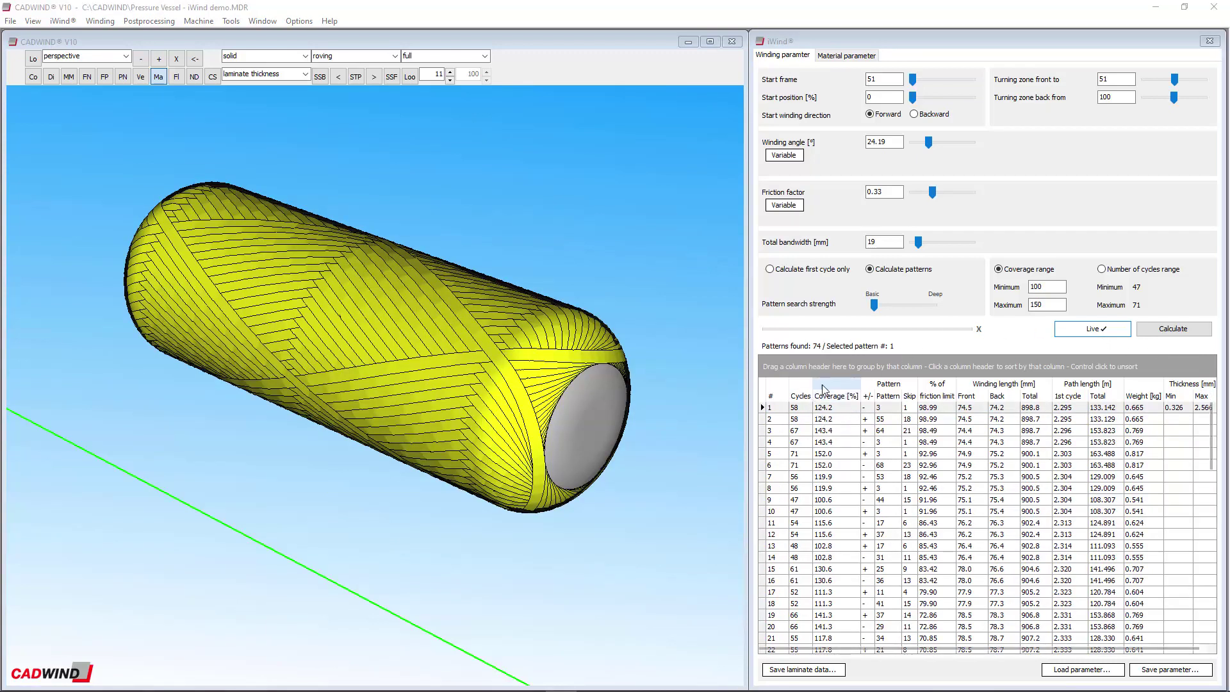
# Set the coverage range to a minimum of 60 and a maximum of 140 percent
pyautogui.doubleClick(1043, 287)
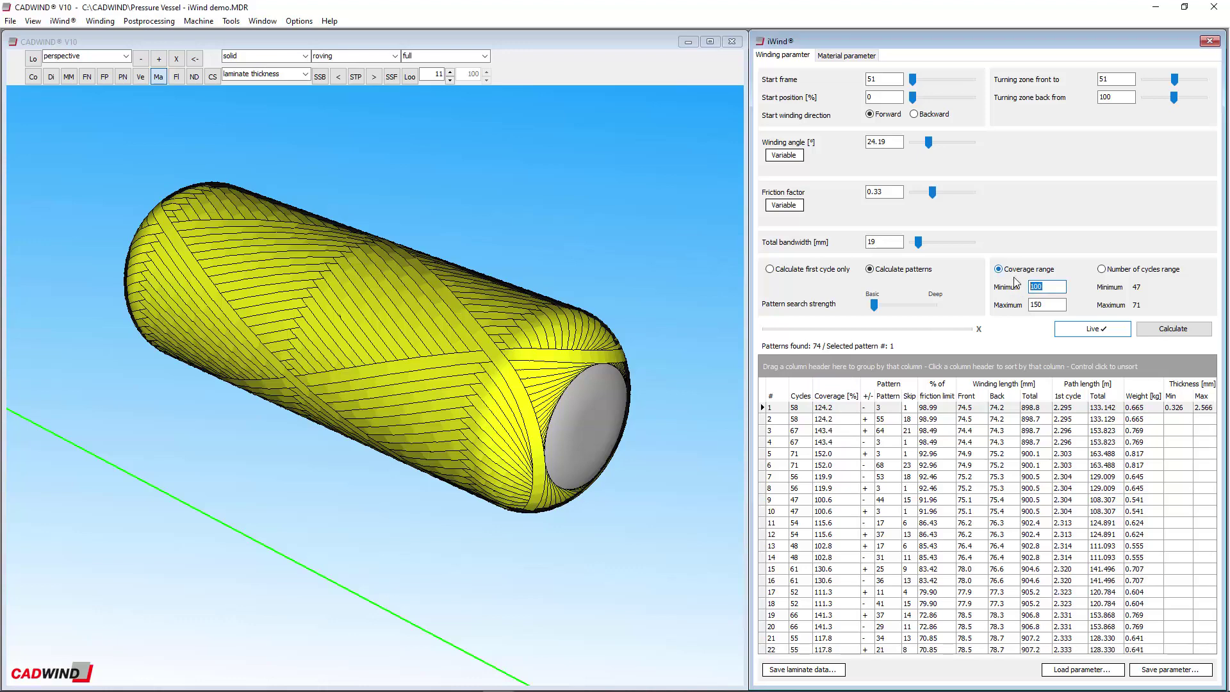
pyautogui.write('60')
pyautogui.doubleClick(1054, 306)
pyautogui.write('140')
pyautogui.click(1002, 310)
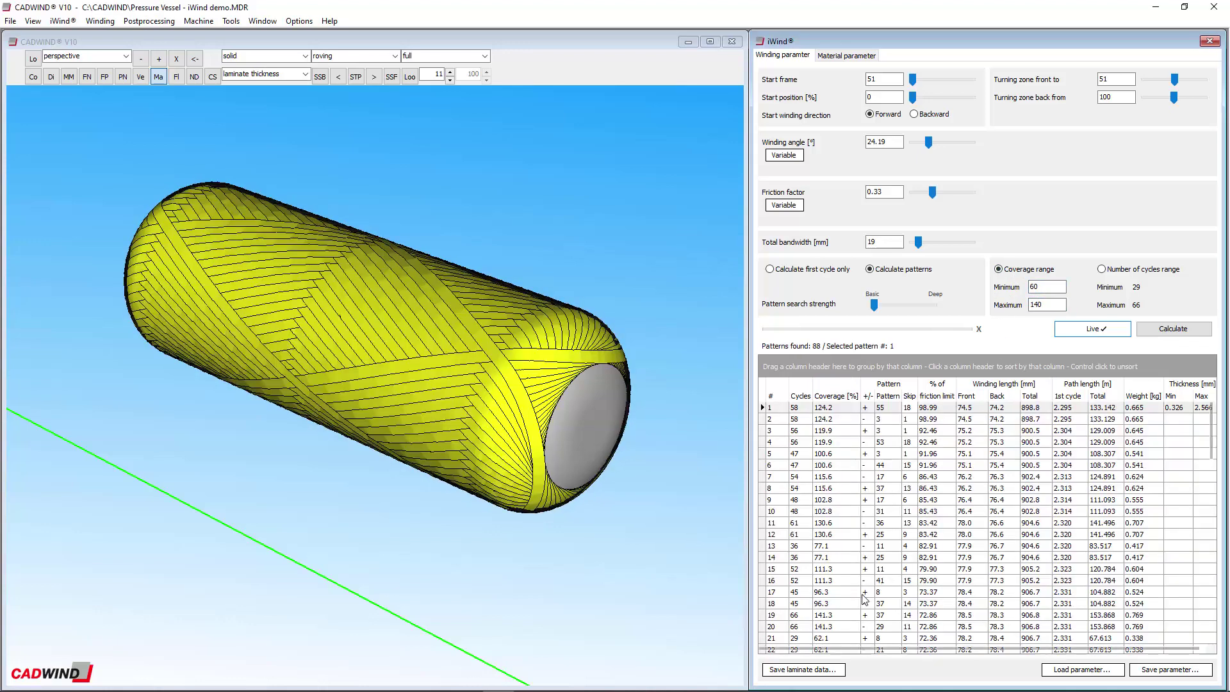
# Select pattern 21 and examine the spacing between its bands up close on the vessel surface
pyautogui.click(822, 640)
pyautogui.click(391, 369)
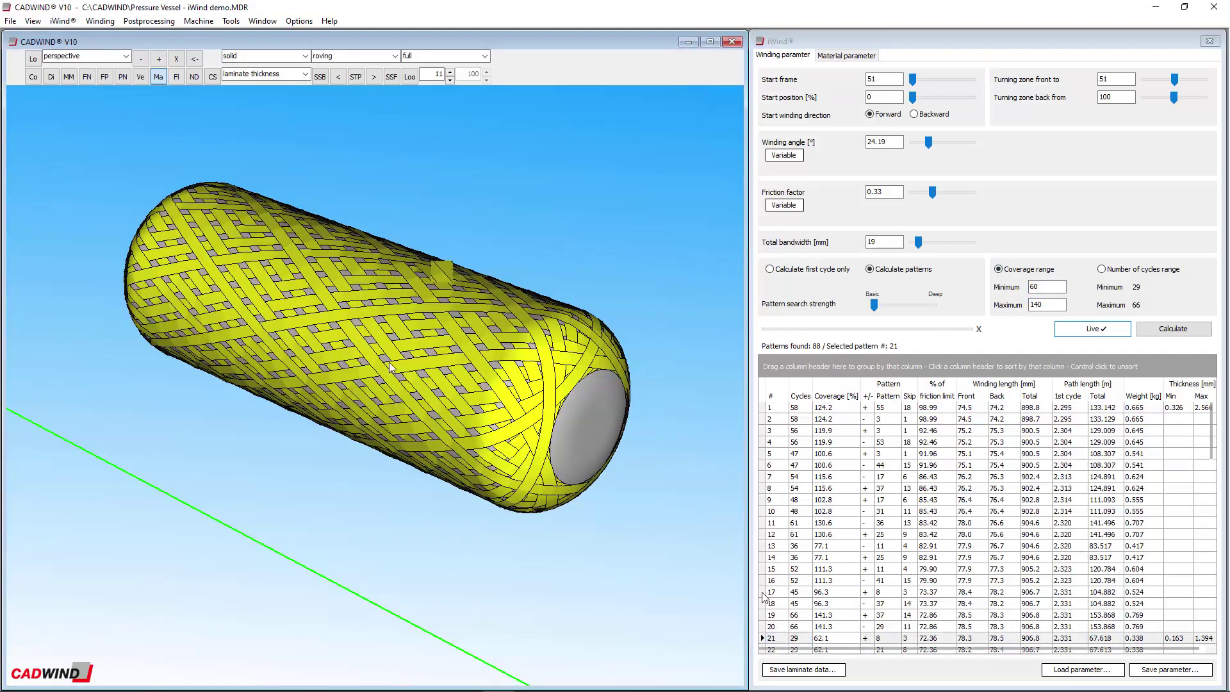
pyautogui.scroll(5, 390, 363)
pyautogui.scroll(2, 390, 360)
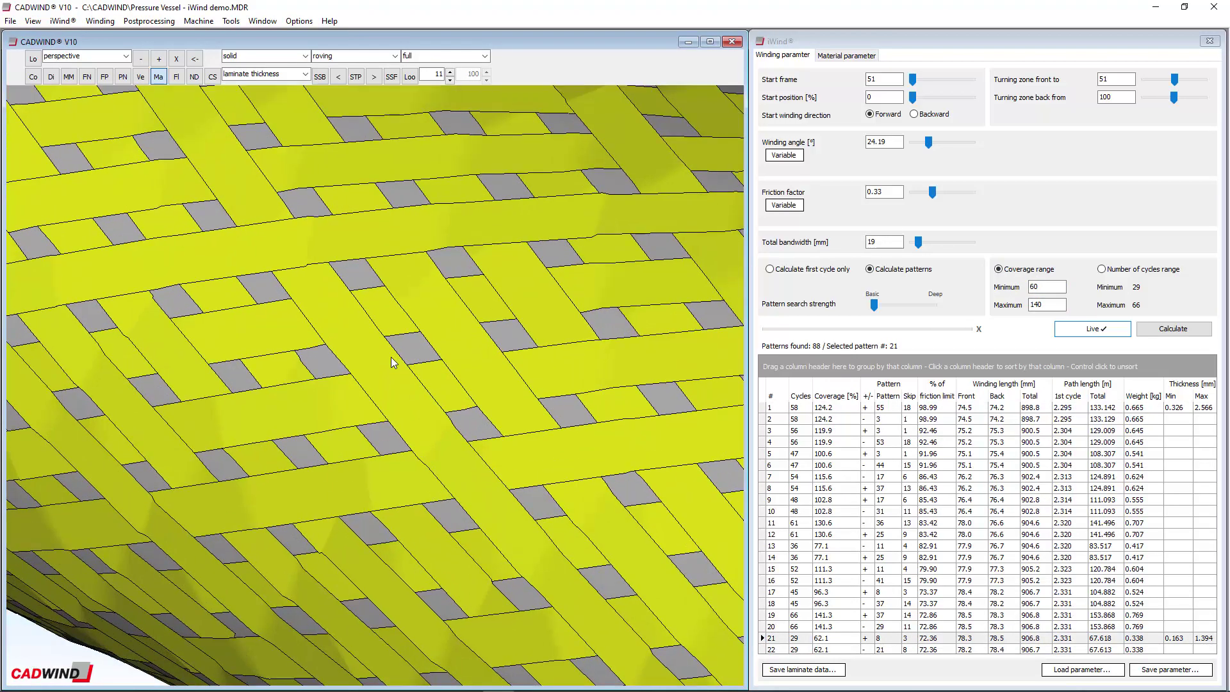
pyautogui.scroll(-5, 391, 356)
pyautogui.scroll(-5, 390, 356)
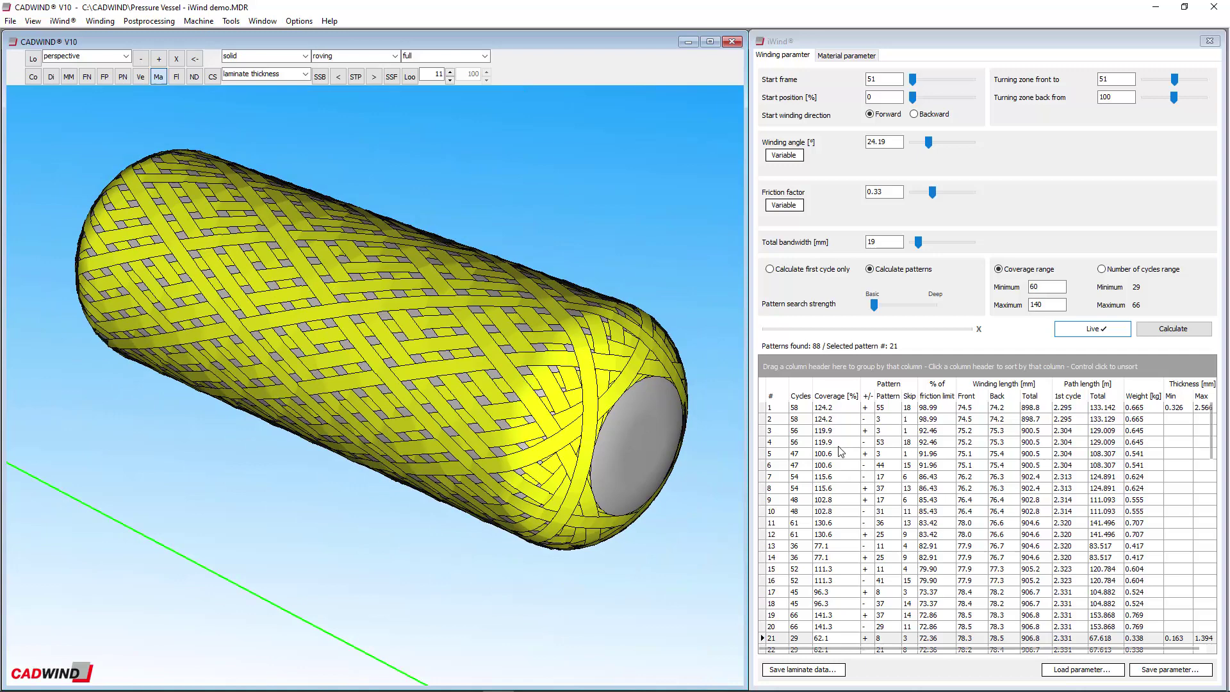
# Select pattern 2, pause its winding animation partway, and examine up close how adjacent bands overlap
pyautogui.click(832, 418)
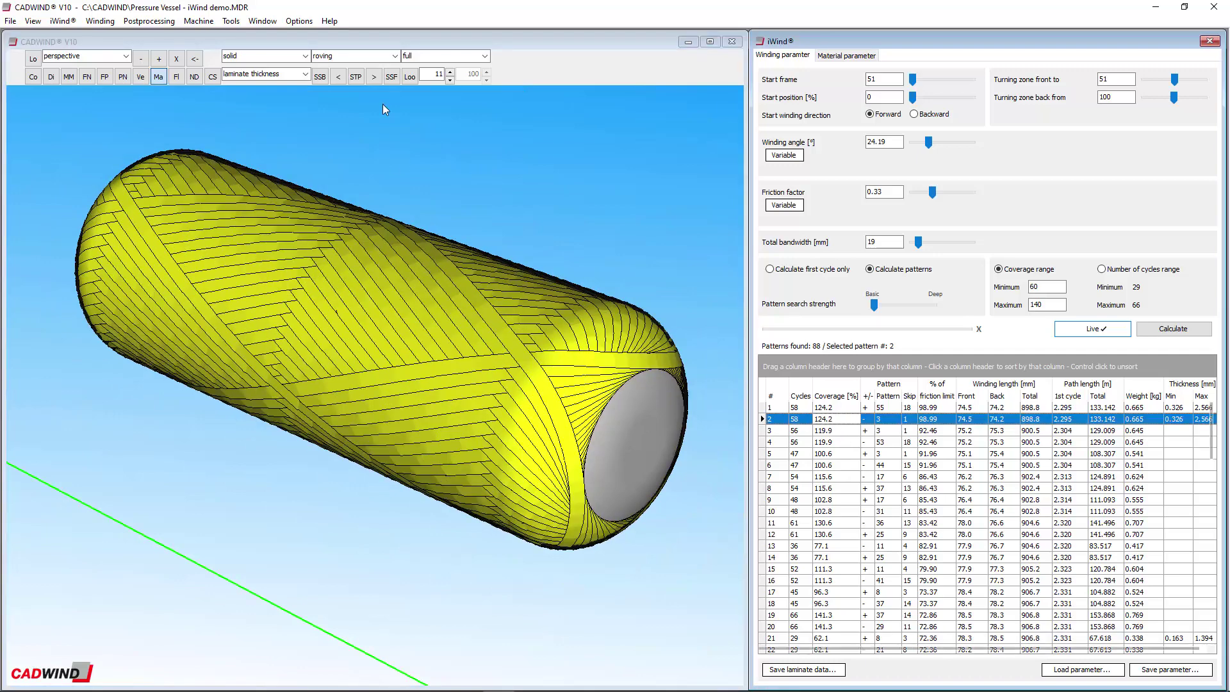
pyautogui.click(355, 77)
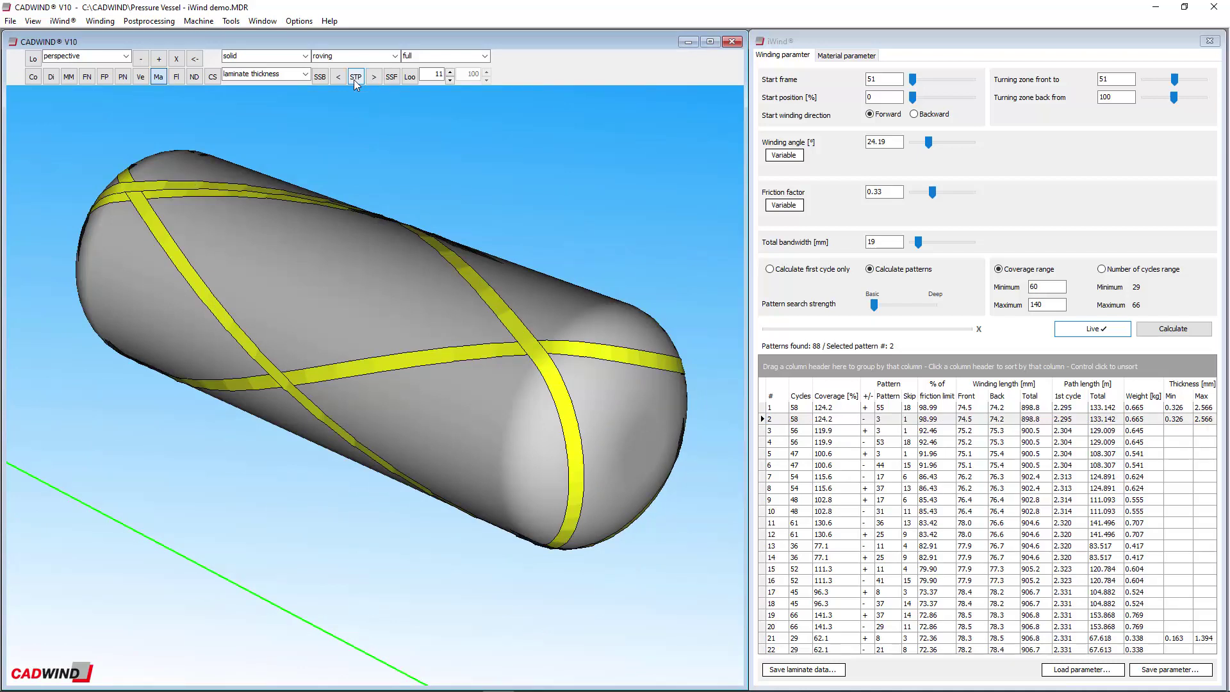
pyautogui.click(319, 78)
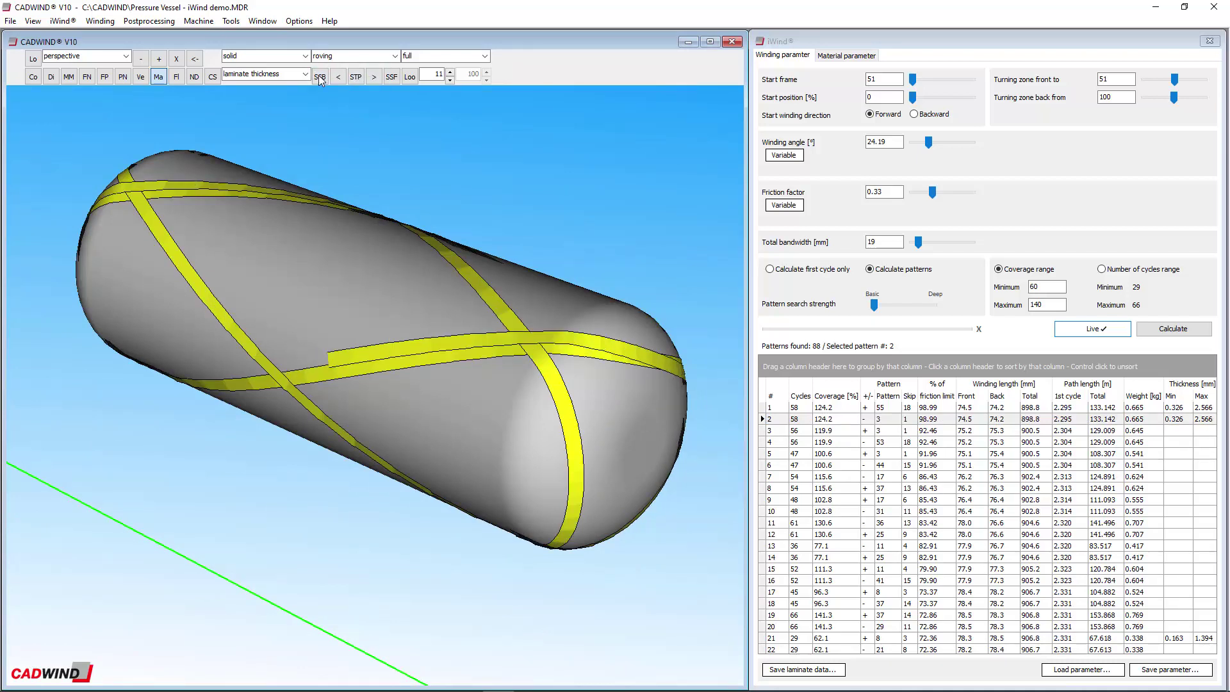
pyautogui.scroll(10, 377, 340)
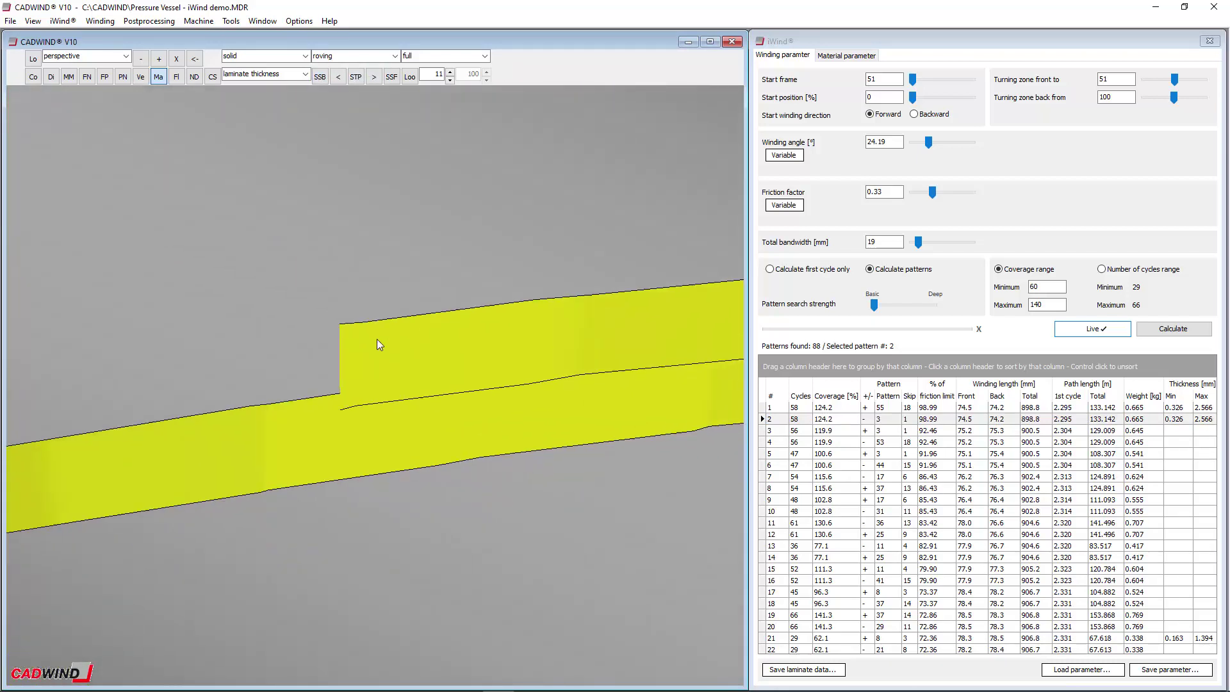
pyautogui.scroll(-10, 378, 341)
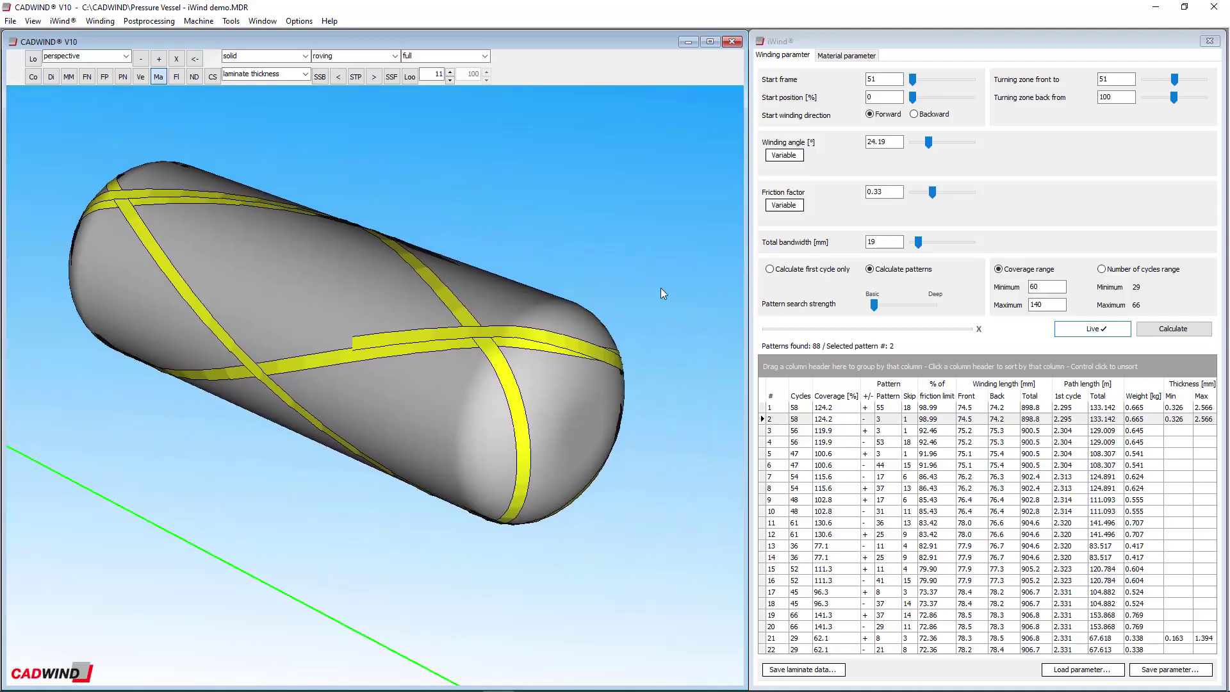
# Set the coverage range to a minimum of 100 and a maximum of 120 percent
pyautogui.doubleClick(1044, 287)
pyautogui.write('100')
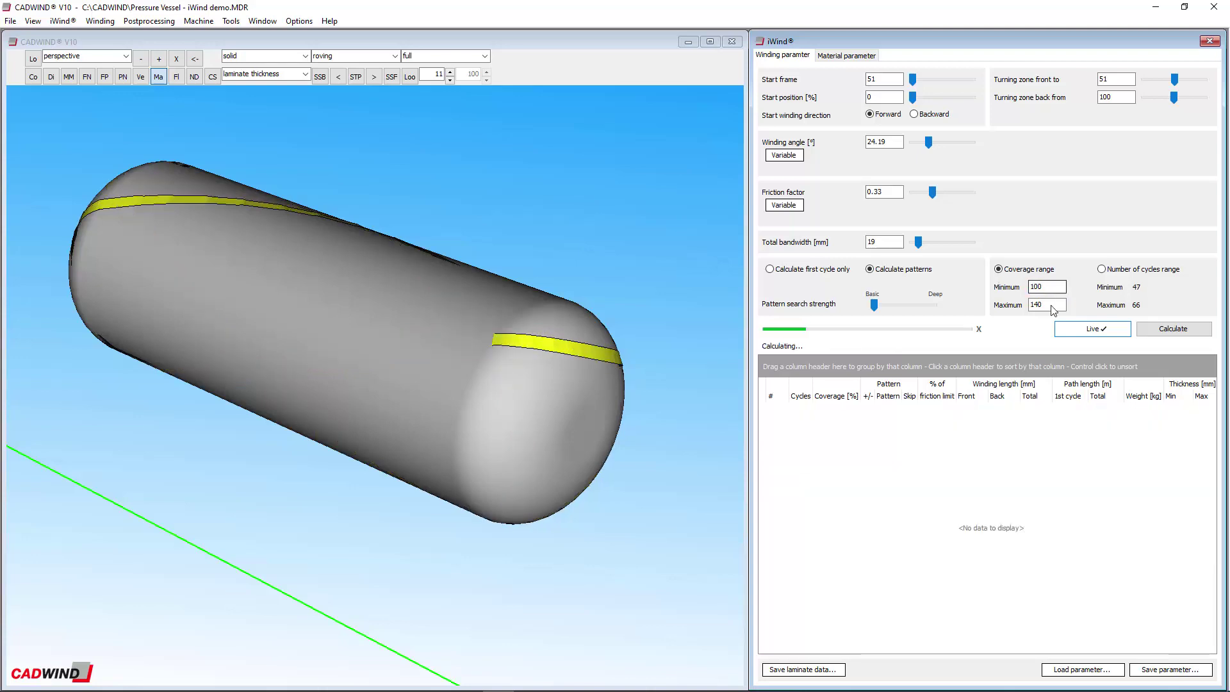
pyautogui.press('Tab')
pyautogui.write('120')
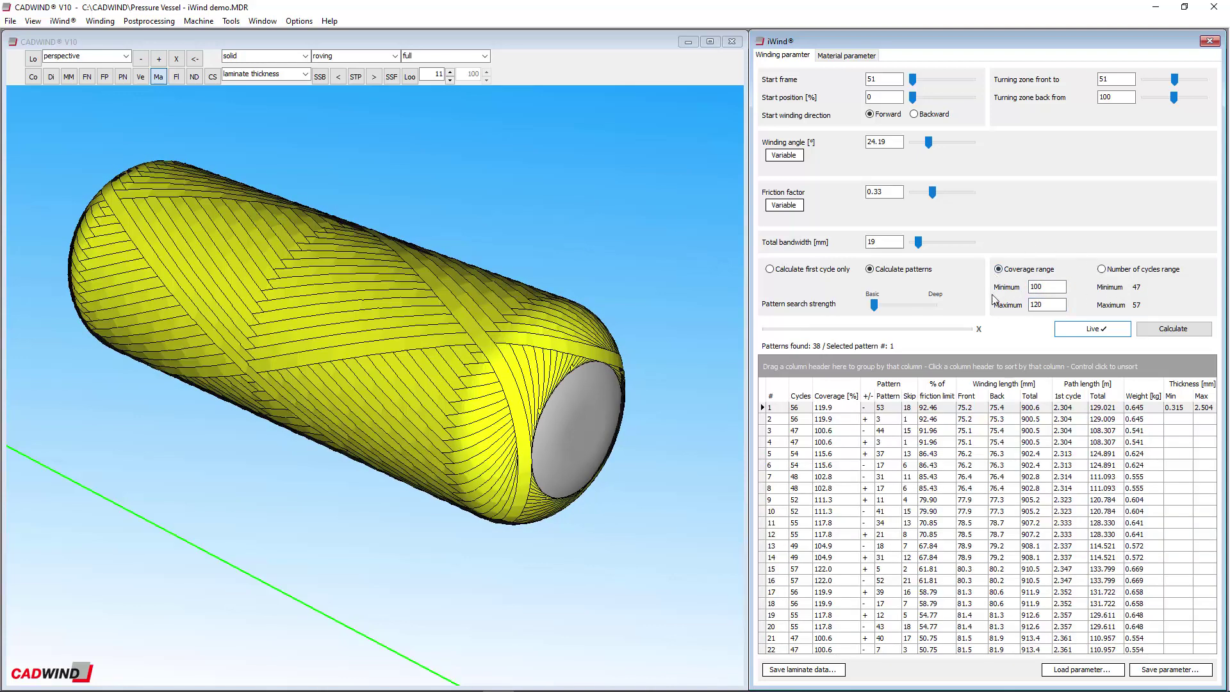
# Limit the pattern search by number of cycles instead, with a minimum of 40 and a maximum of 65
pyautogui.click(1101, 268)
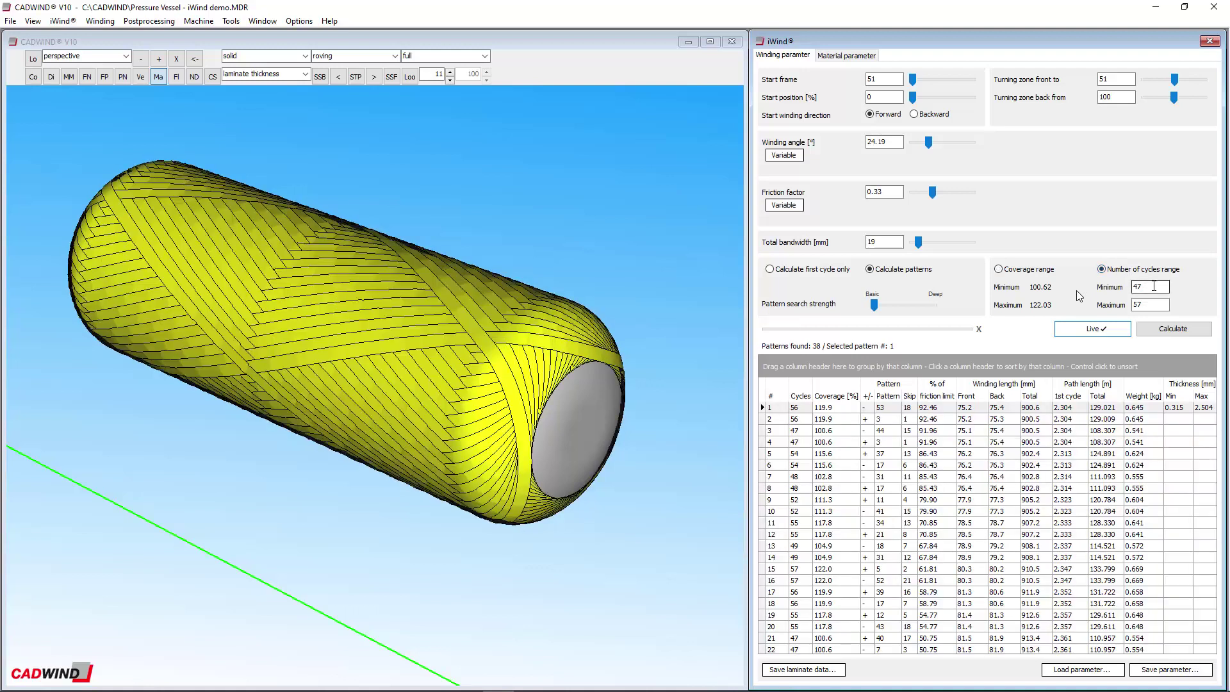
pyautogui.write('40')
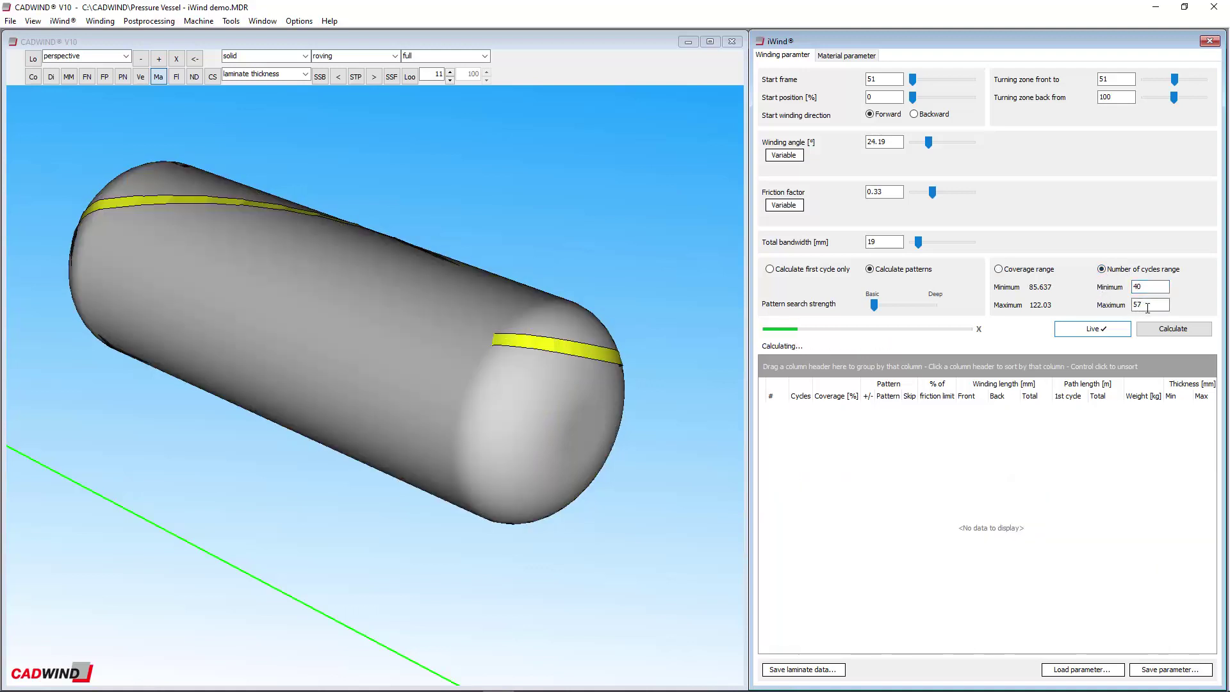
pyautogui.doubleClick(1147, 306)
pyautogui.write('65')
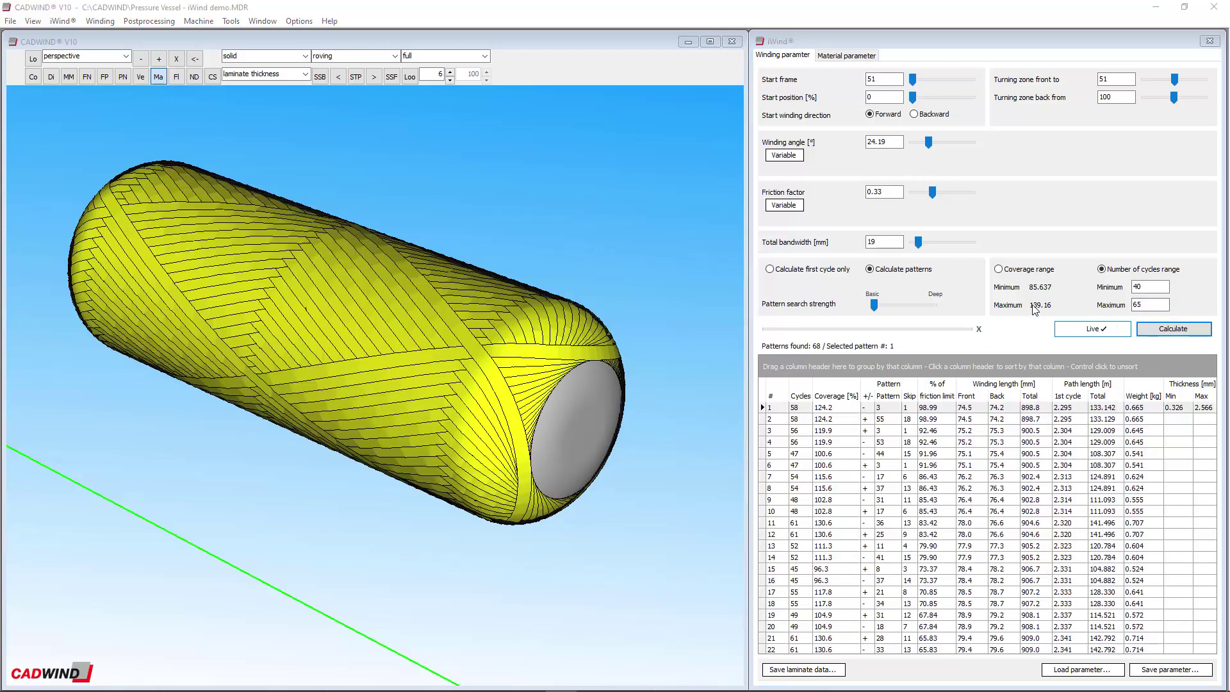
# Play the winding animation of pattern 1, stop it after the first band turns, and examine the band path
pyautogui.moveTo(482, 355); pyautogui.dragTo(338, 192)
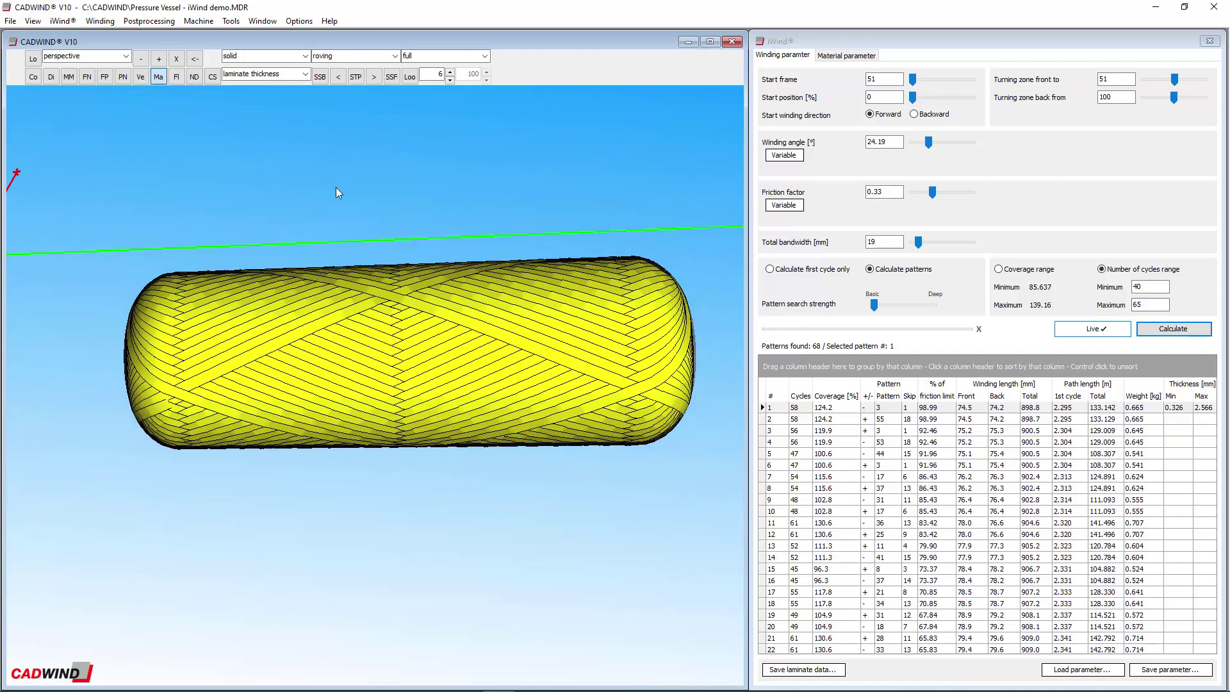
pyautogui.click(374, 78)
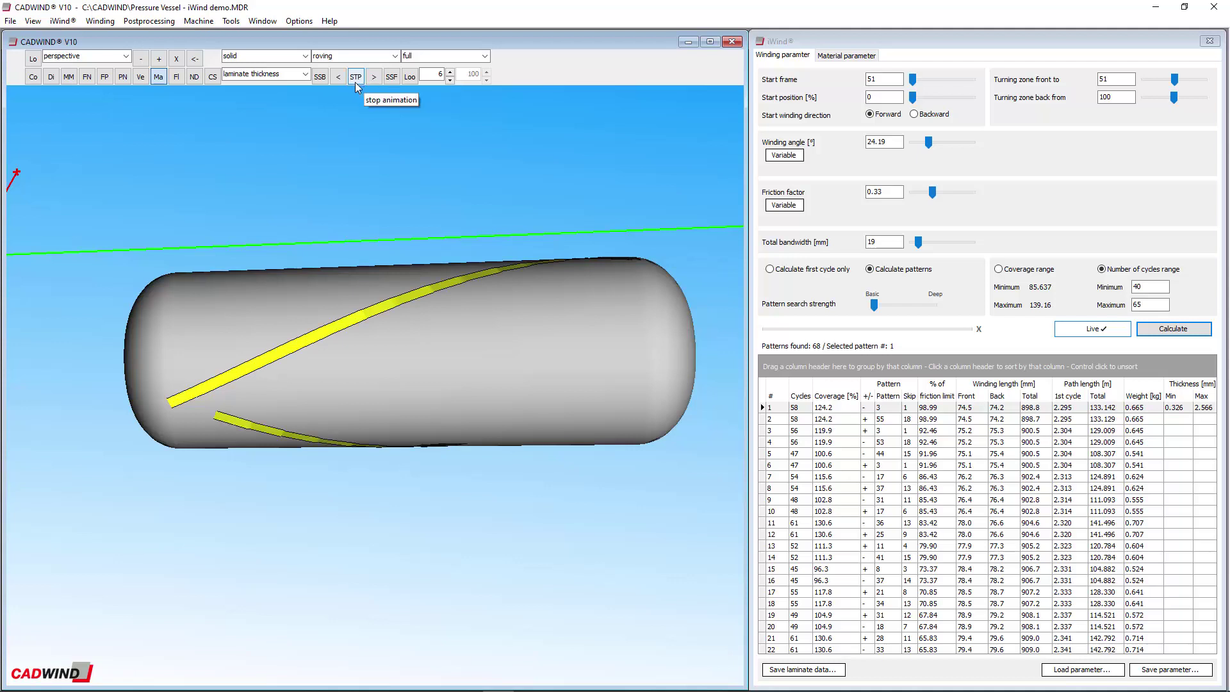
pyautogui.click(355, 77)
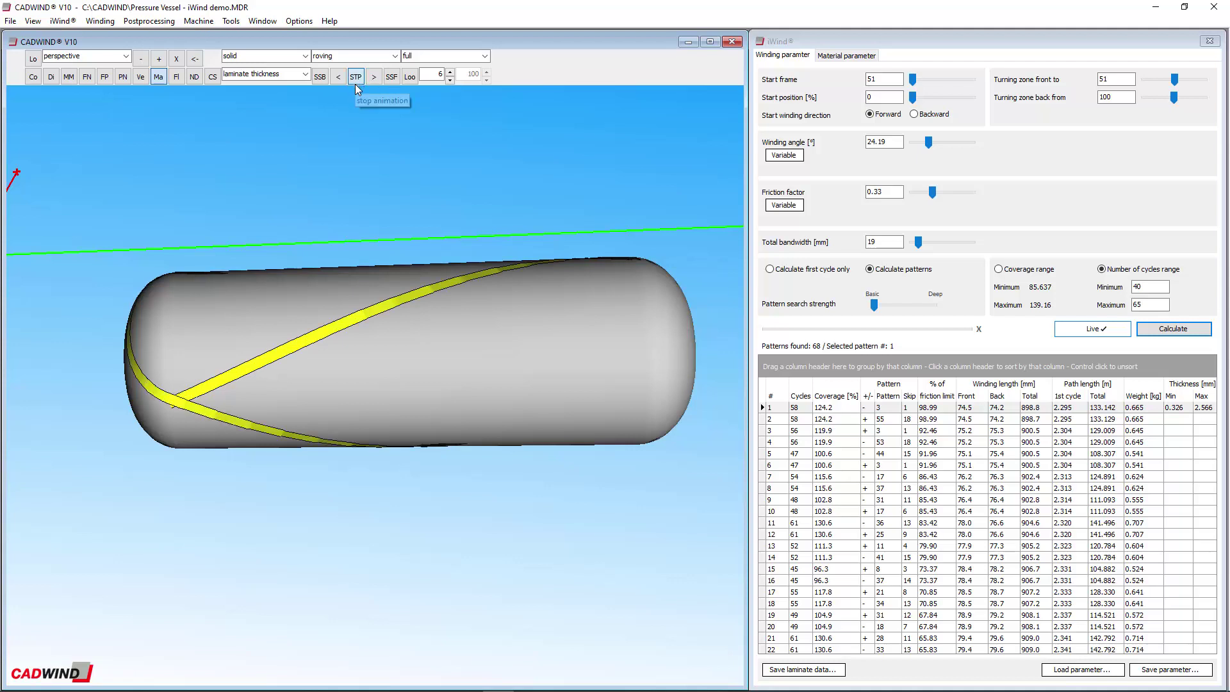
pyautogui.moveTo(317, 200); pyautogui.dragTo(318, 350)
pyautogui.scroll(3, 317, 351)
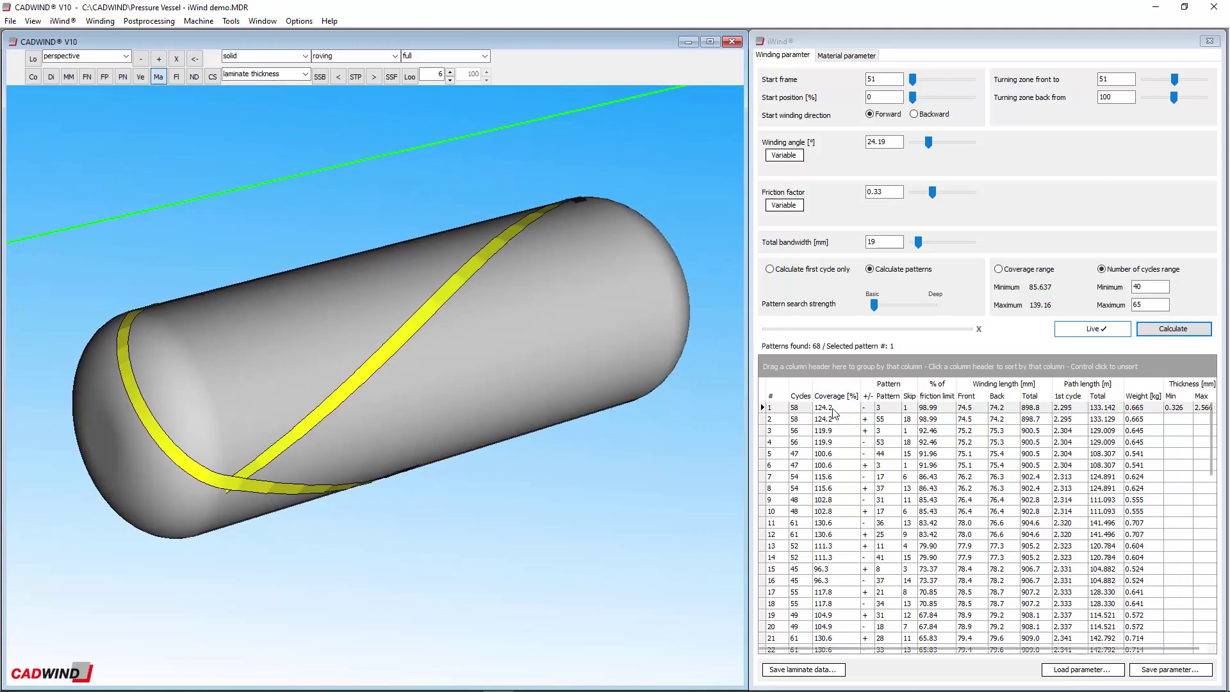
# Sort the pattern results in ascending order by number of cycles
pyautogui.click(801, 396)
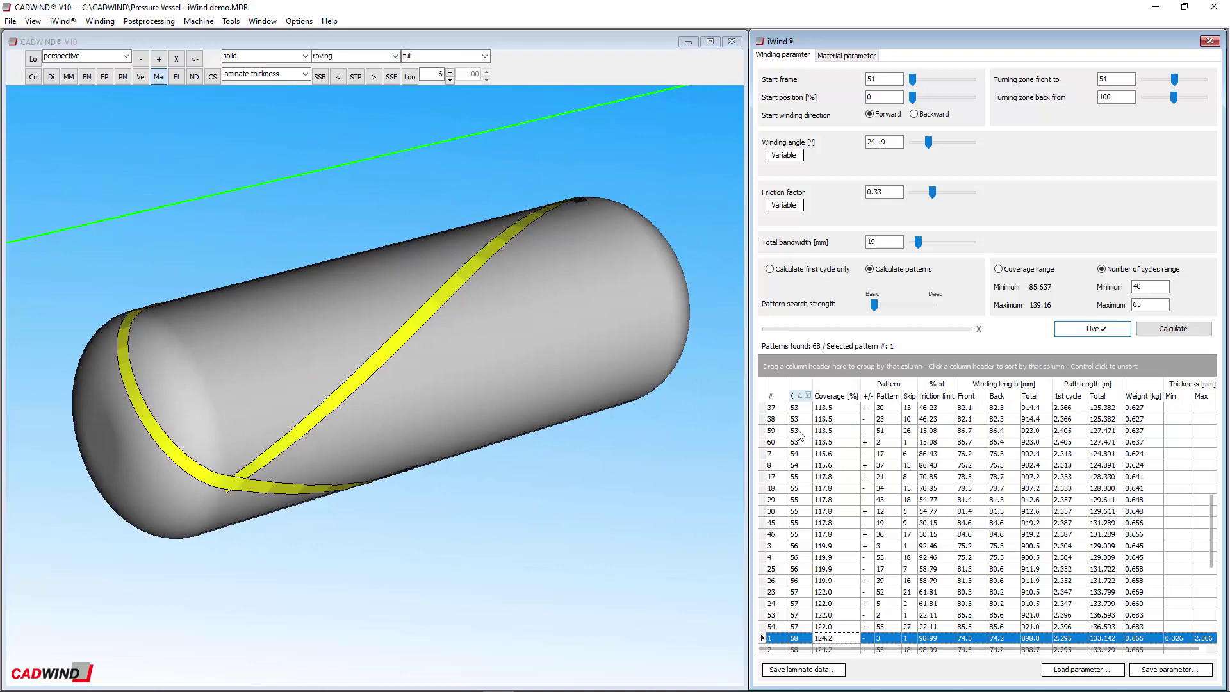
# Preview patterns 41, 11 and 56 on the vessel to compare winding layouts at different numbers of cycles
pyautogui.scroll(-4, 799, 474)
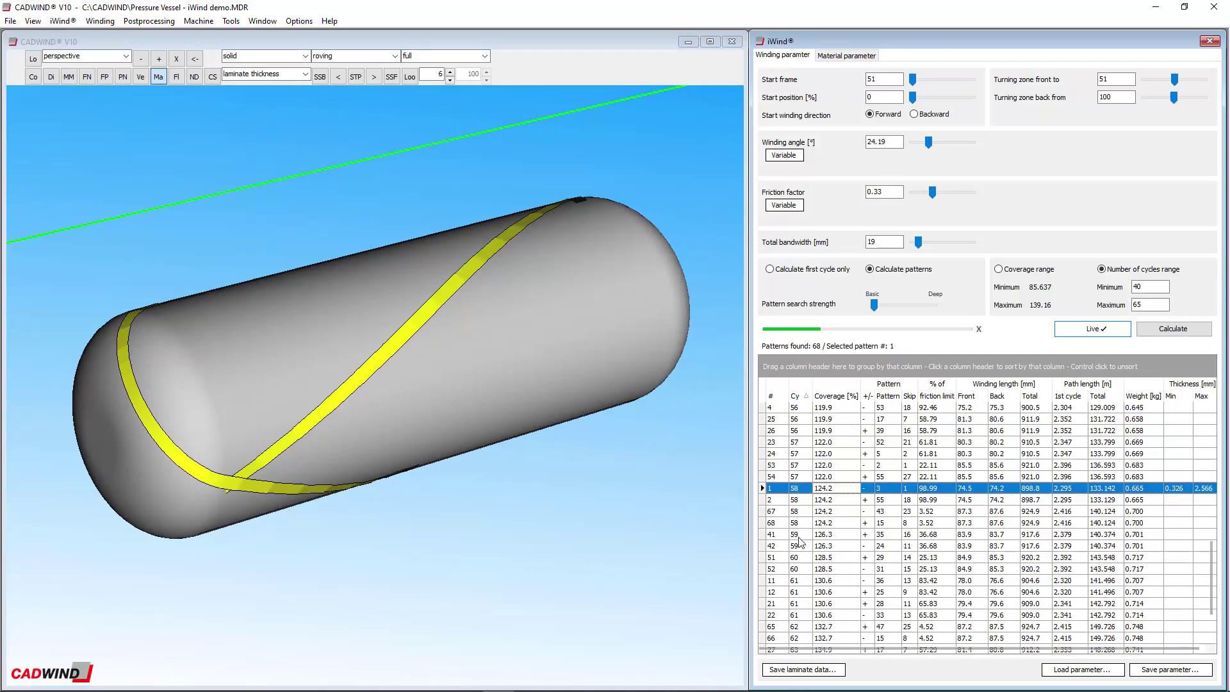
pyautogui.click(799, 538)
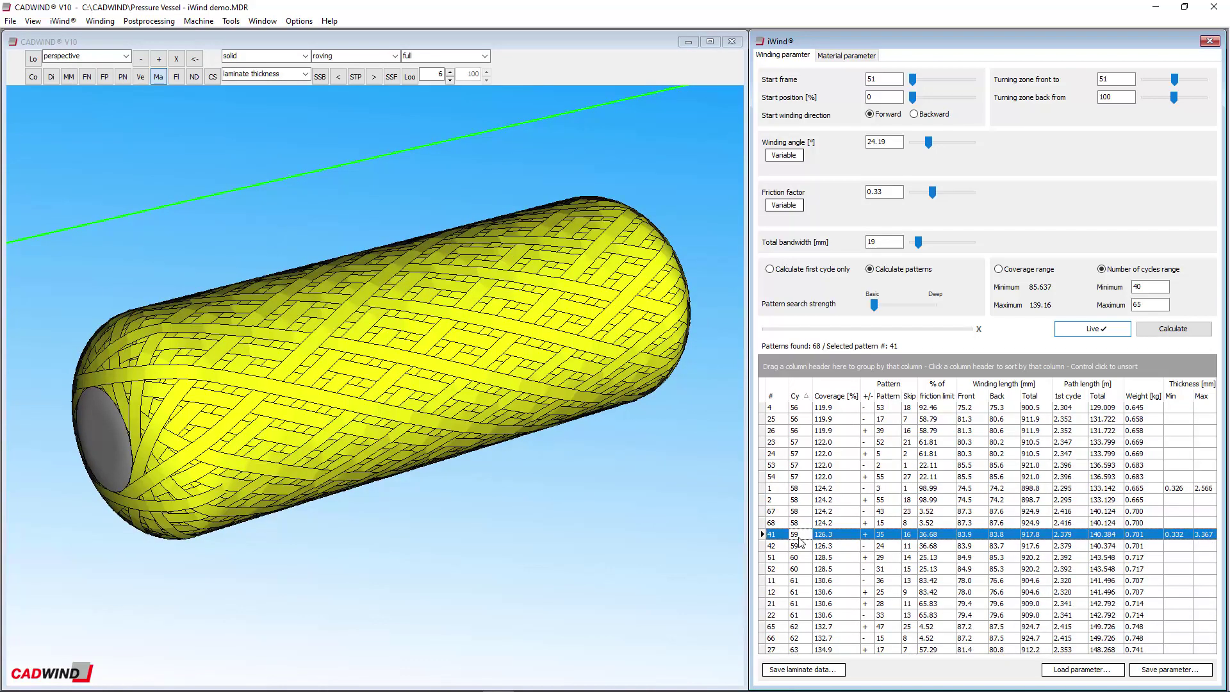
pyautogui.click(806, 586)
pyautogui.scroll(-3, 806, 586)
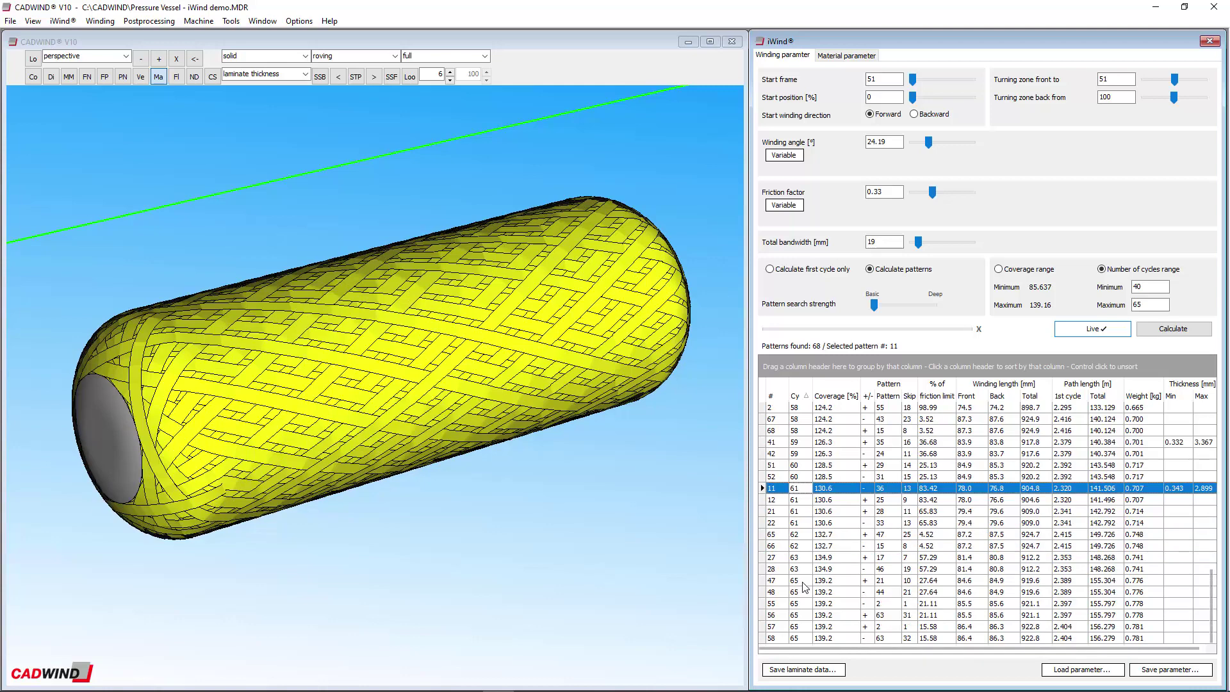
pyautogui.click(804, 618)
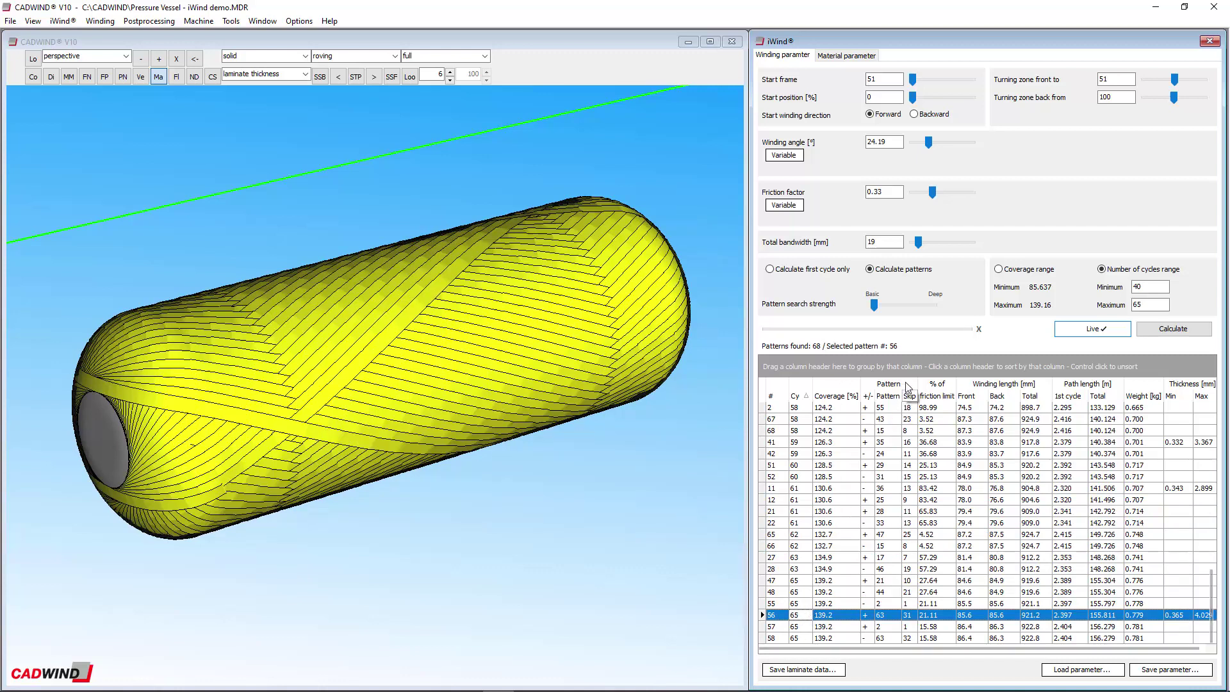
# Compare patterns 41, 12, 57 and 66 on the vessel, viewing the laminate from the opposite end
pyautogui.click(896, 442)
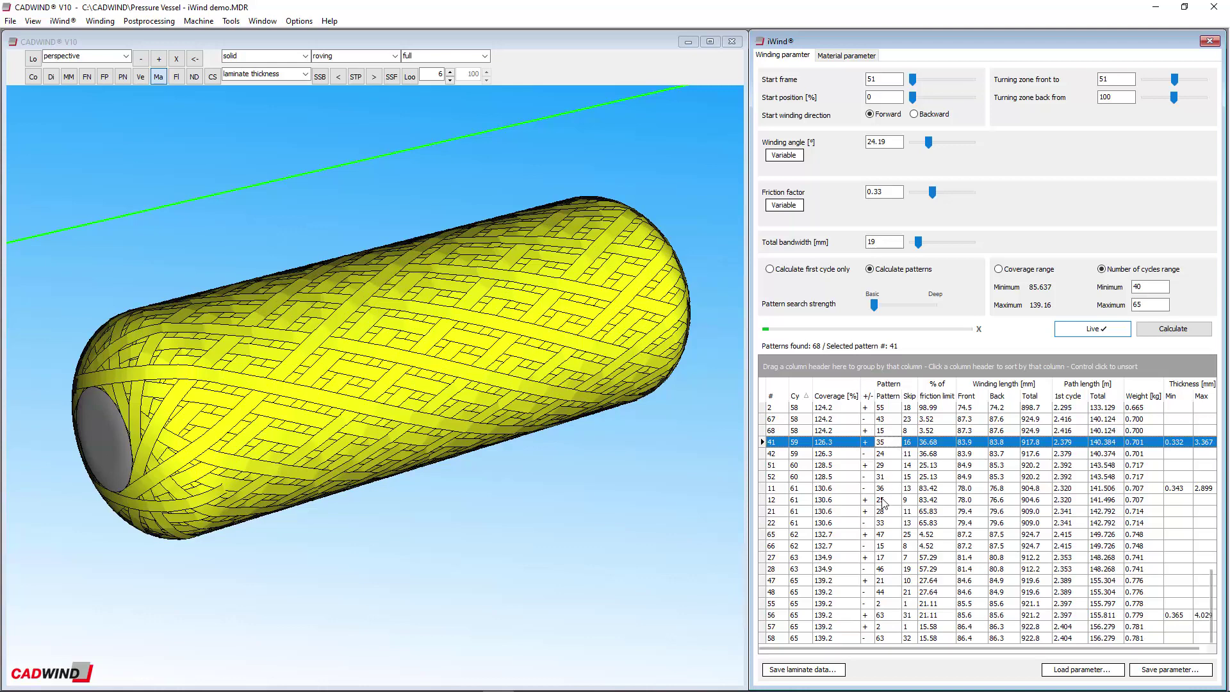
pyautogui.click(882, 500)
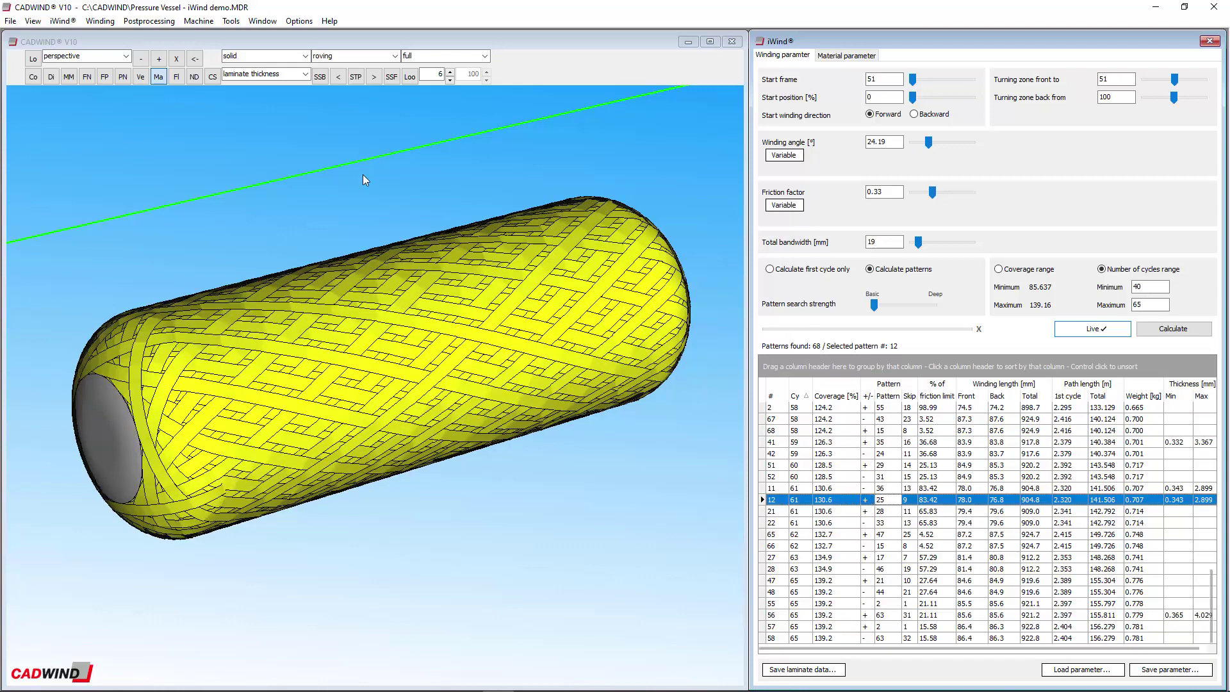
pyautogui.click(212, 77)
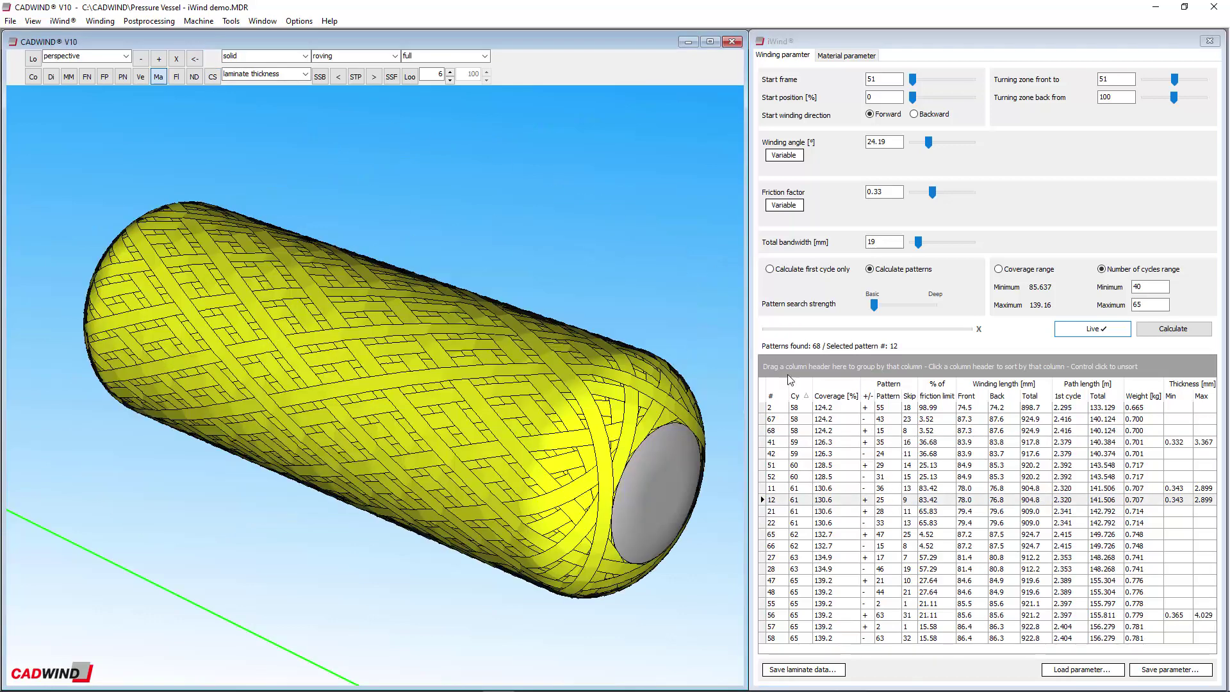
pyautogui.click(864, 627)
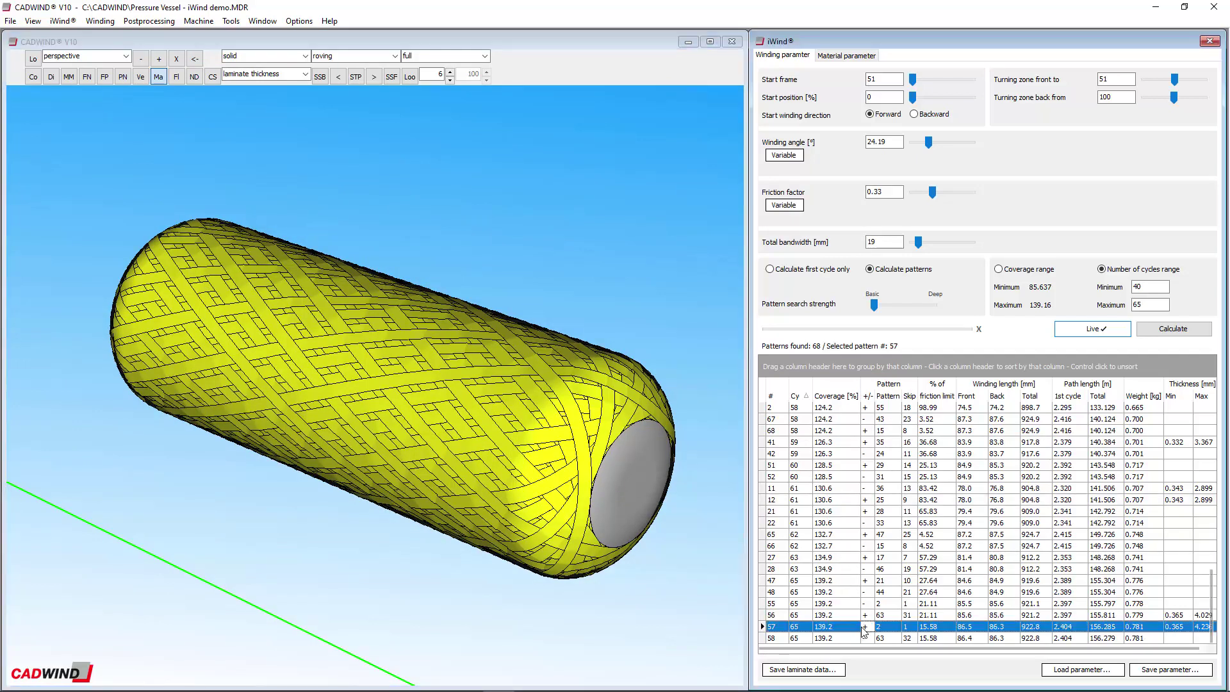
pyautogui.click(863, 546)
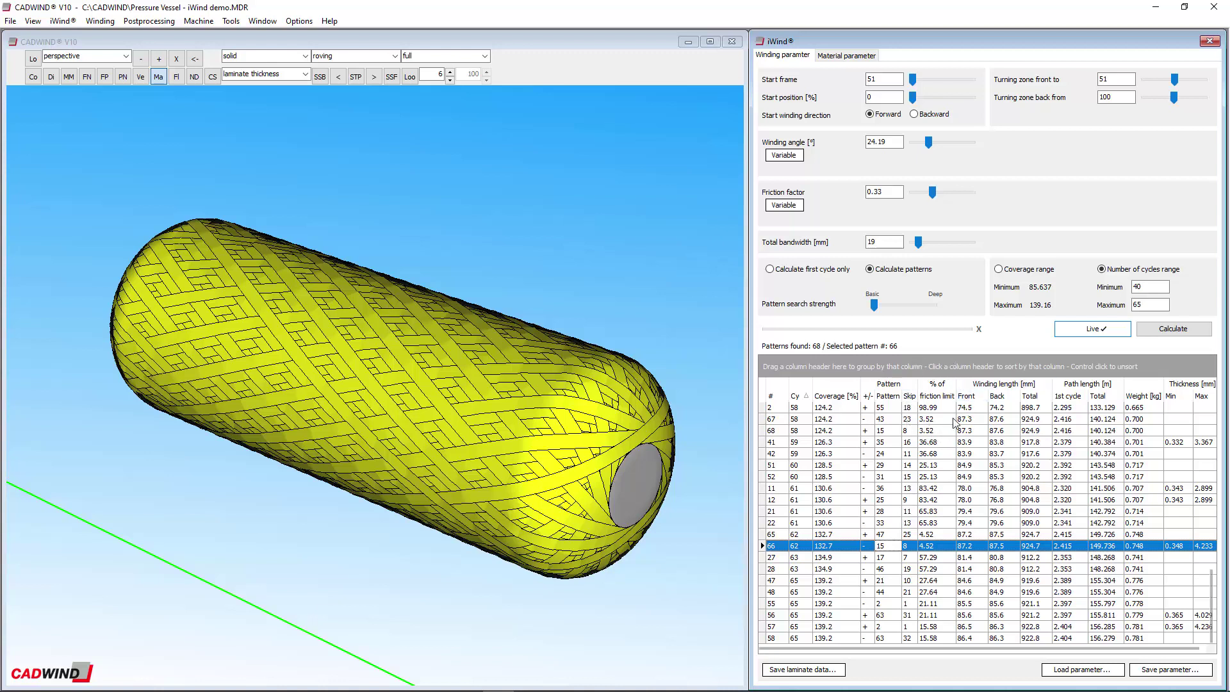
# Set the friction factor to 0.12 and sort the patterns in ascending order by percentage of friction limit
pyautogui.click(882, 191)
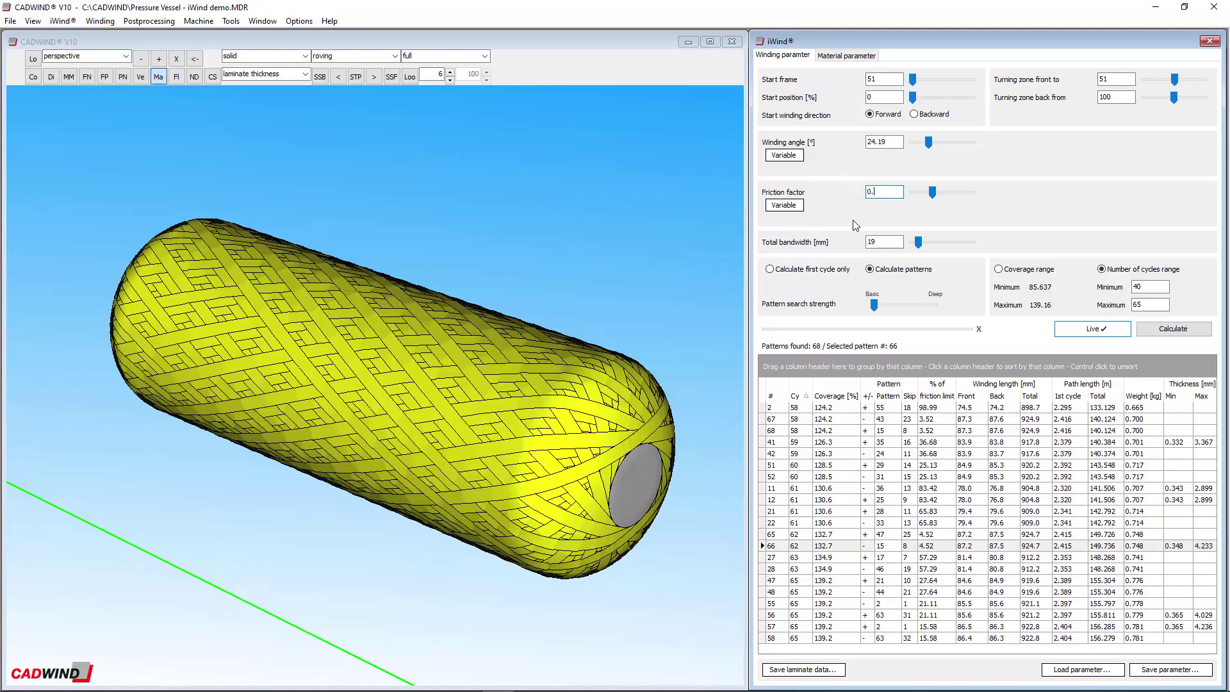
pyautogui.write('0.12')
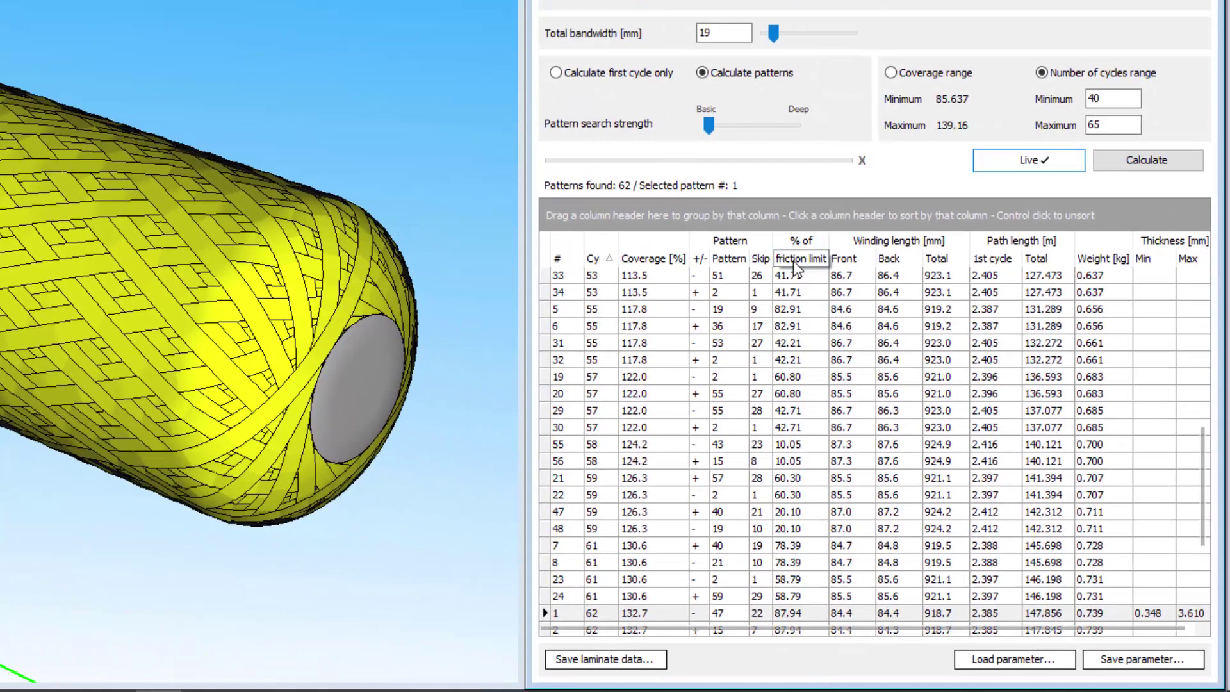
pyautogui.click(793, 260)
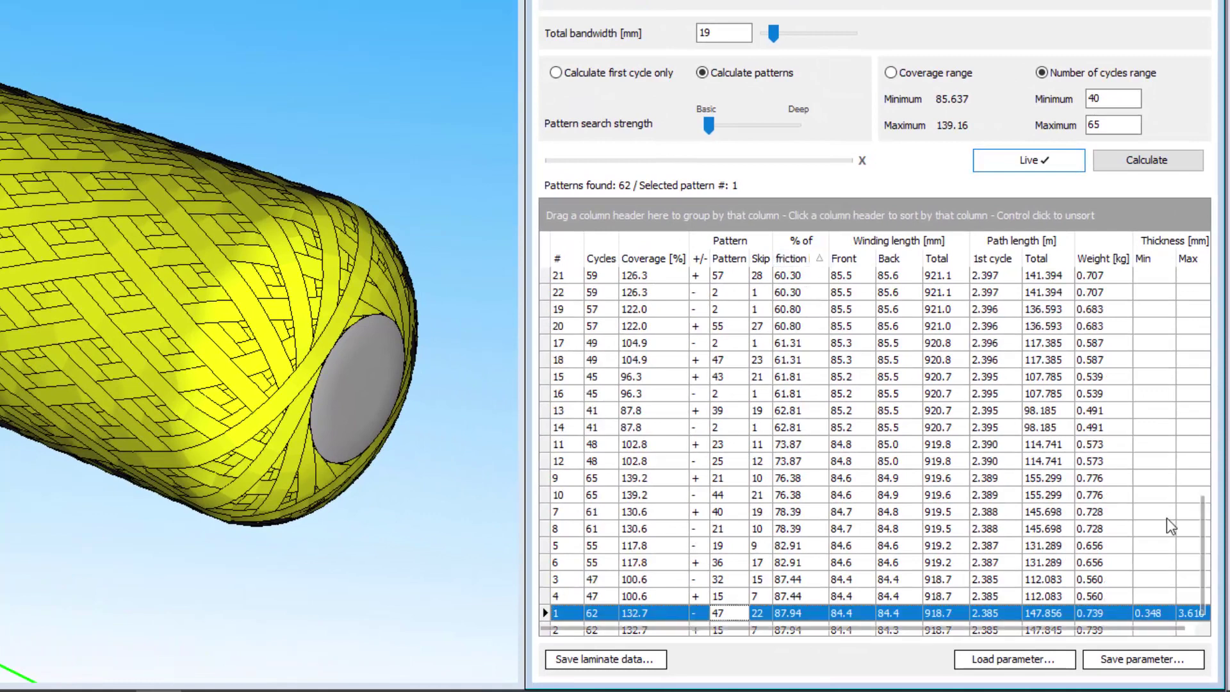
pyautogui.moveTo(1206, 547); pyautogui.dragTo(1229, 567)
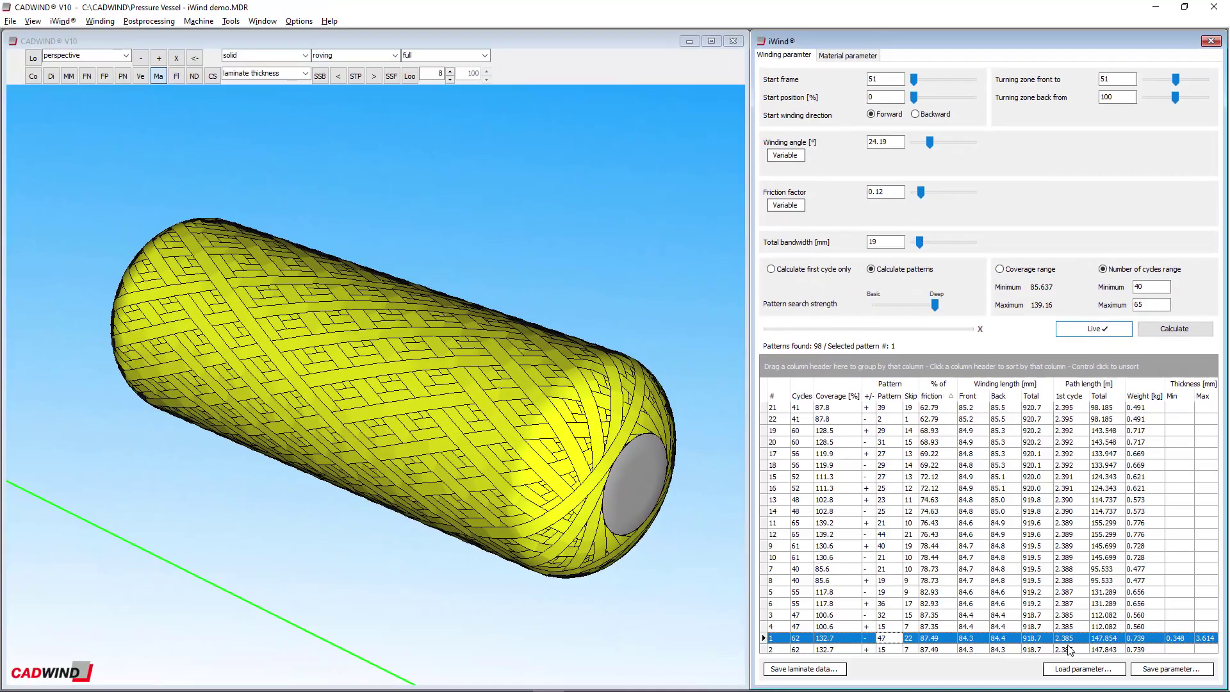
# Play the winding animation of pattern 1, stop it and step it back to examine the band near the dome
pyautogui.click(378, 75)
pyautogui.click(356, 76)
pyautogui.click(356, 78)
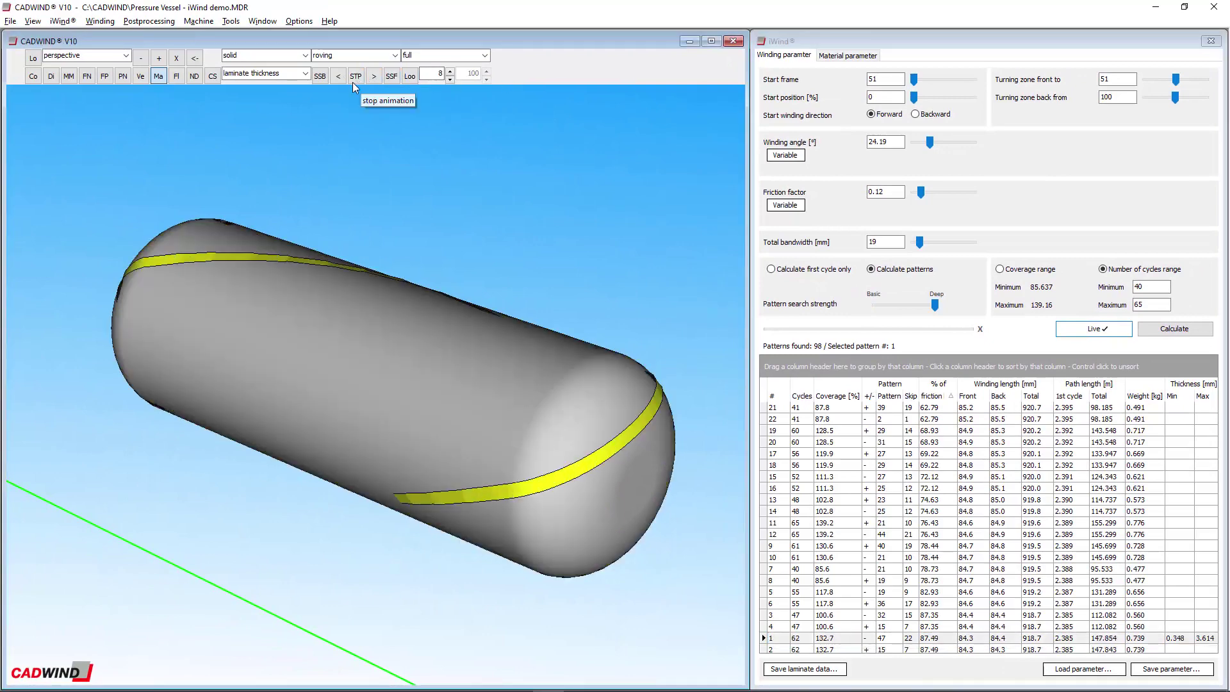
pyautogui.click(322, 79)
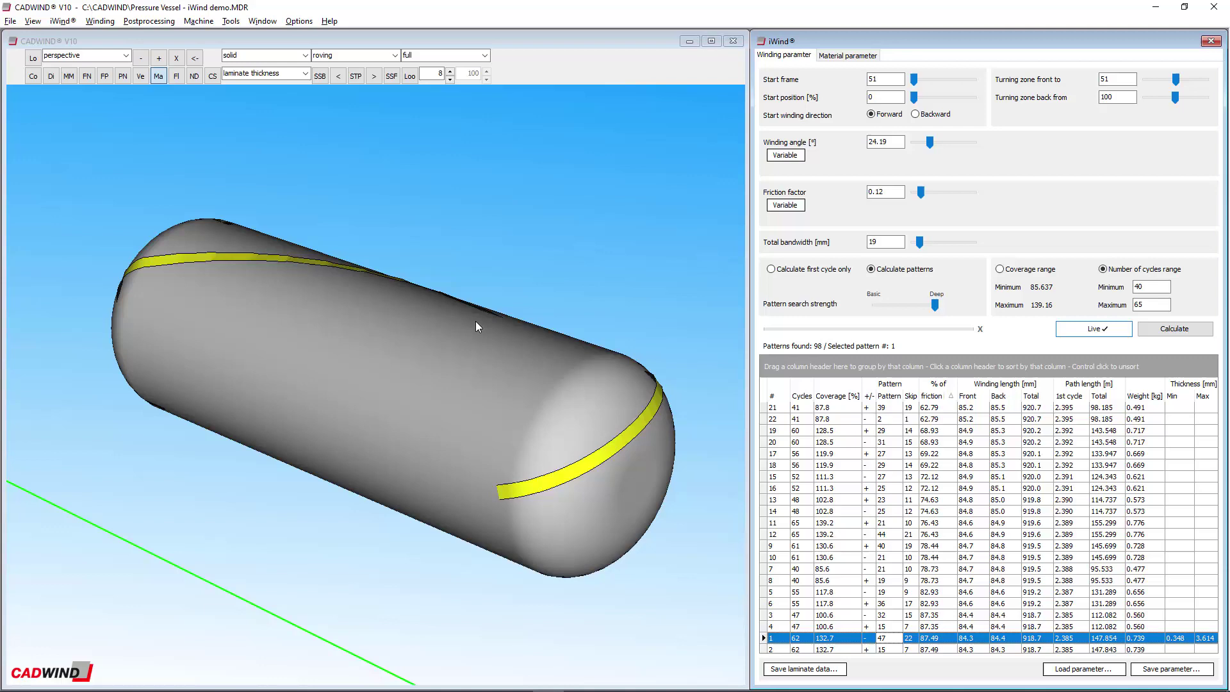
pyautogui.moveTo(475, 321); pyautogui.dragTo(229, 96)
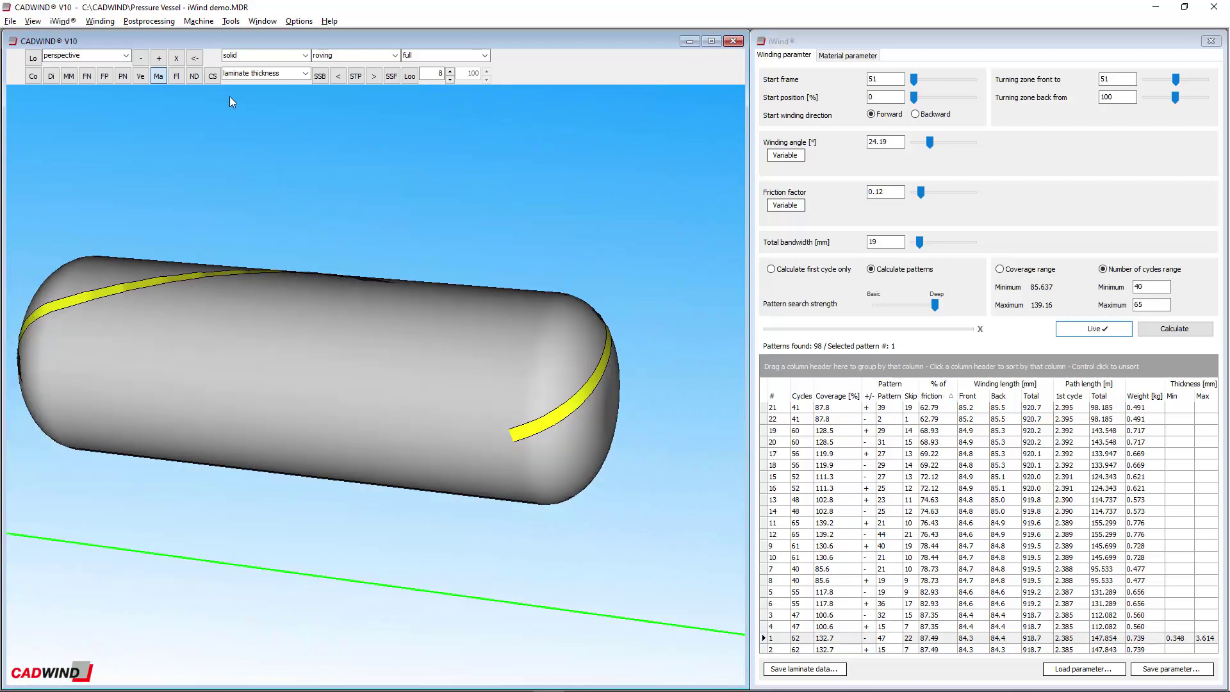
pyautogui.click(194, 61)
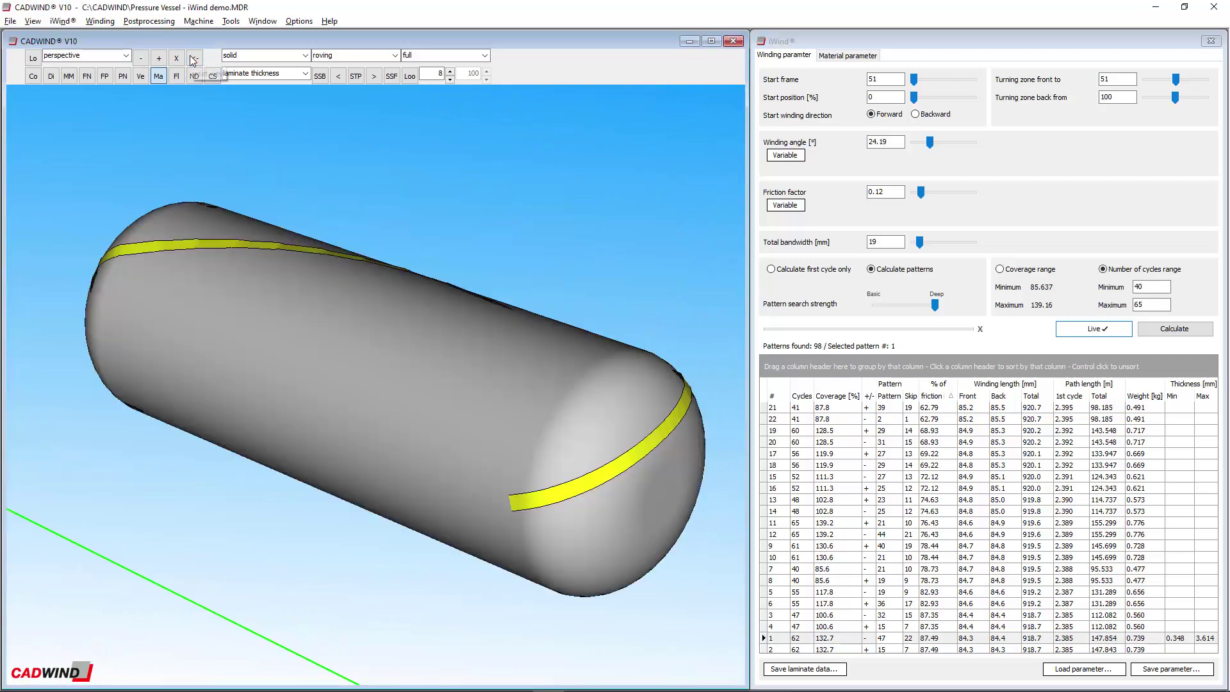
# Recalculate the patterns and preview patterns 6, 10, 13 and 17 to obtain their minimum and maximum thickness
pyautogui.click(1175, 327)
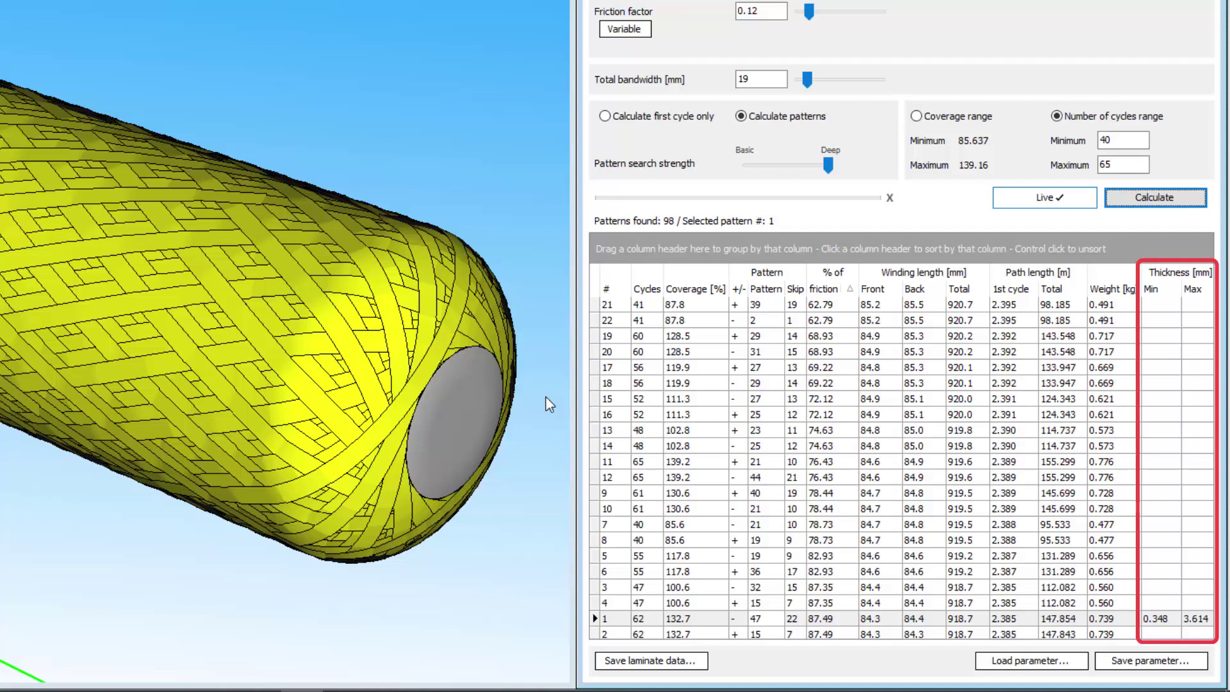
pyautogui.click(836, 575)
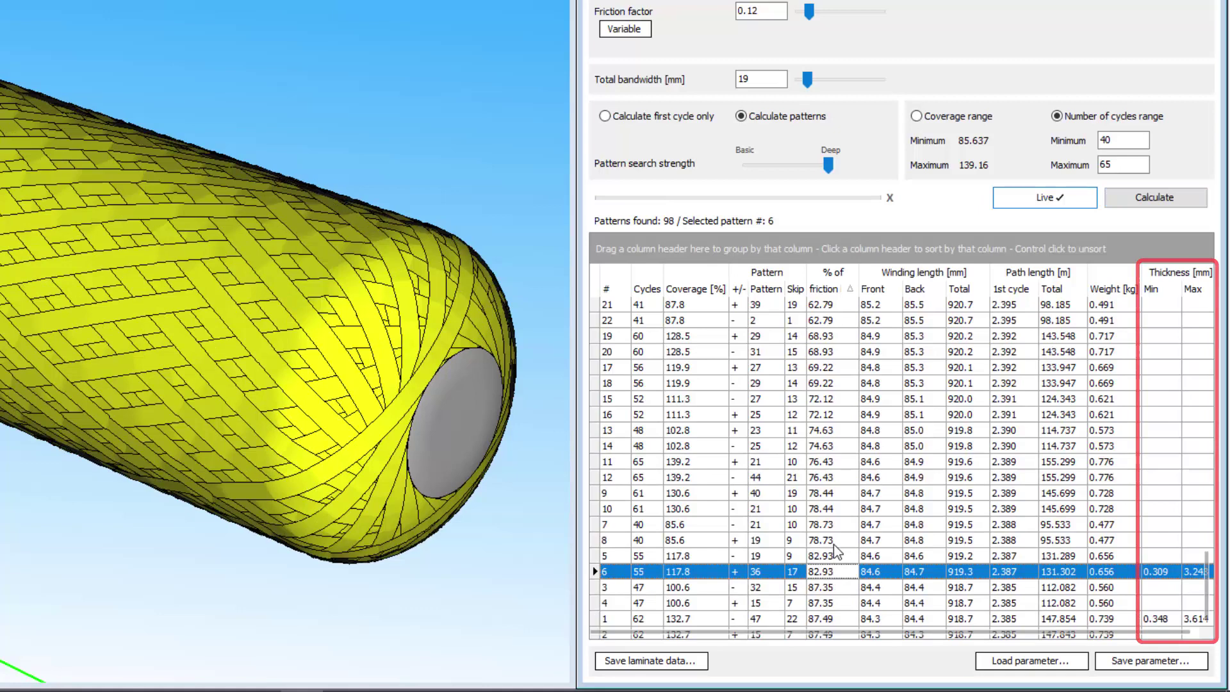
pyautogui.click(830, 511)
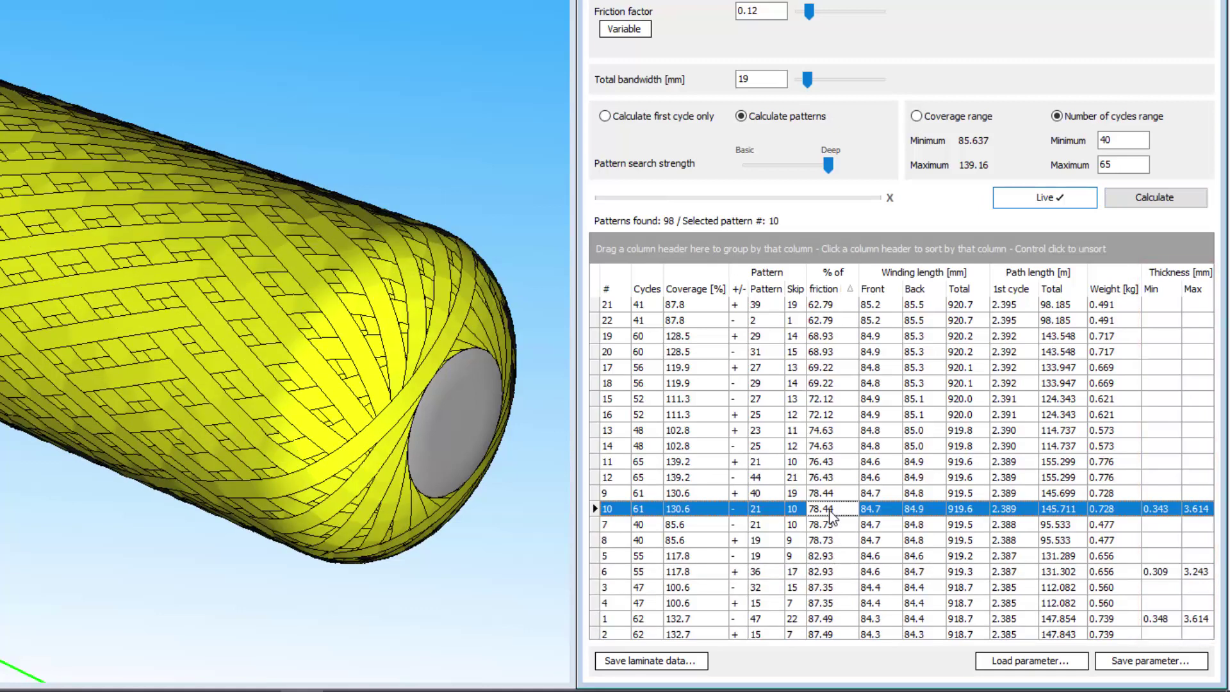
pyautogui.click(828, 432)
pyautogui.click(831, 369)
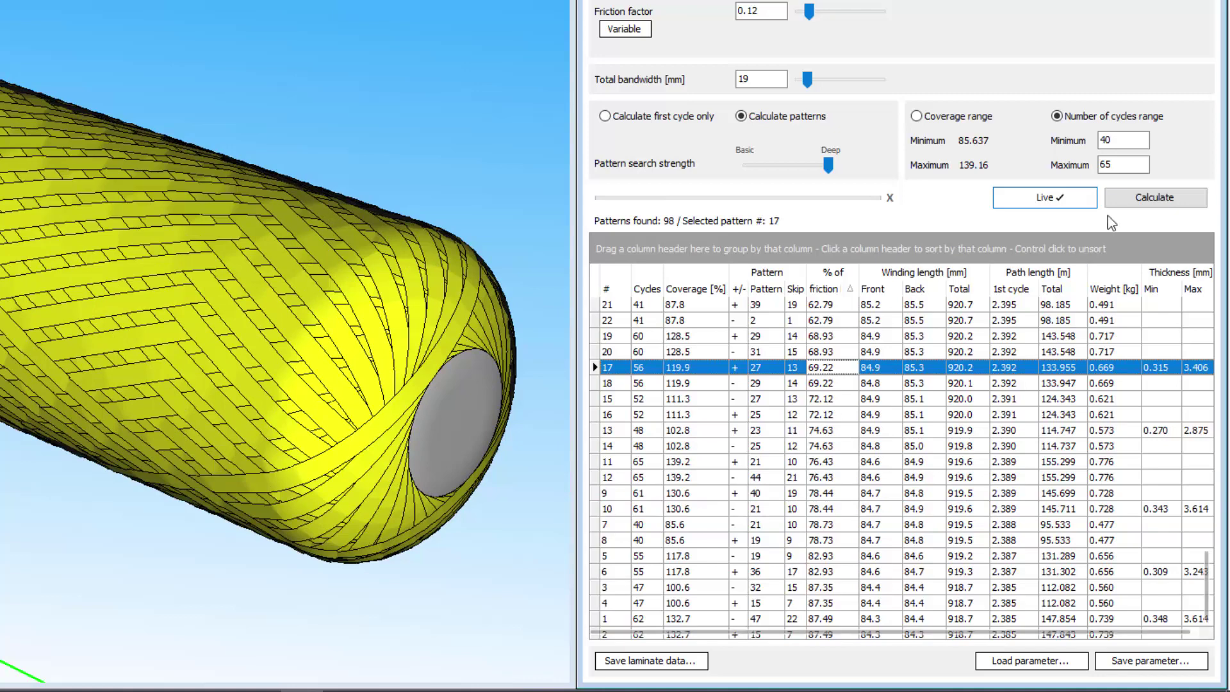
# Recalculate the winding patterns and sort the results in descending order by percentage of friction limit
pyautogui.click(1125, 199)
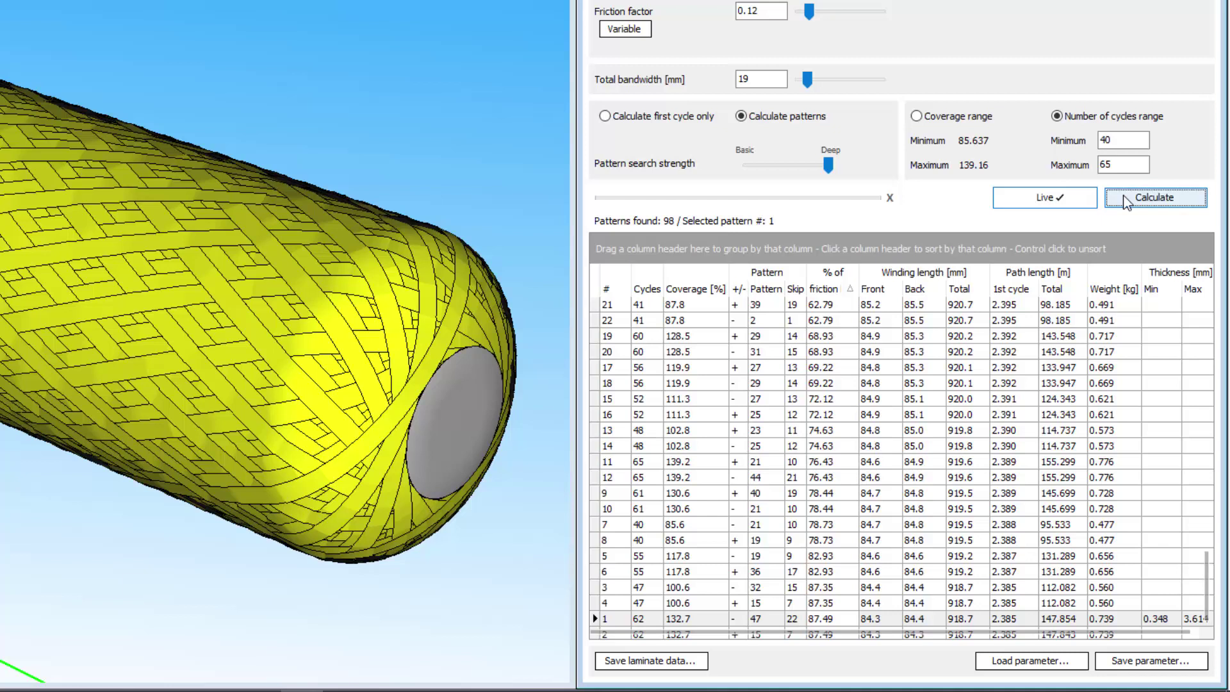
pyautogui.click(1126, 199)
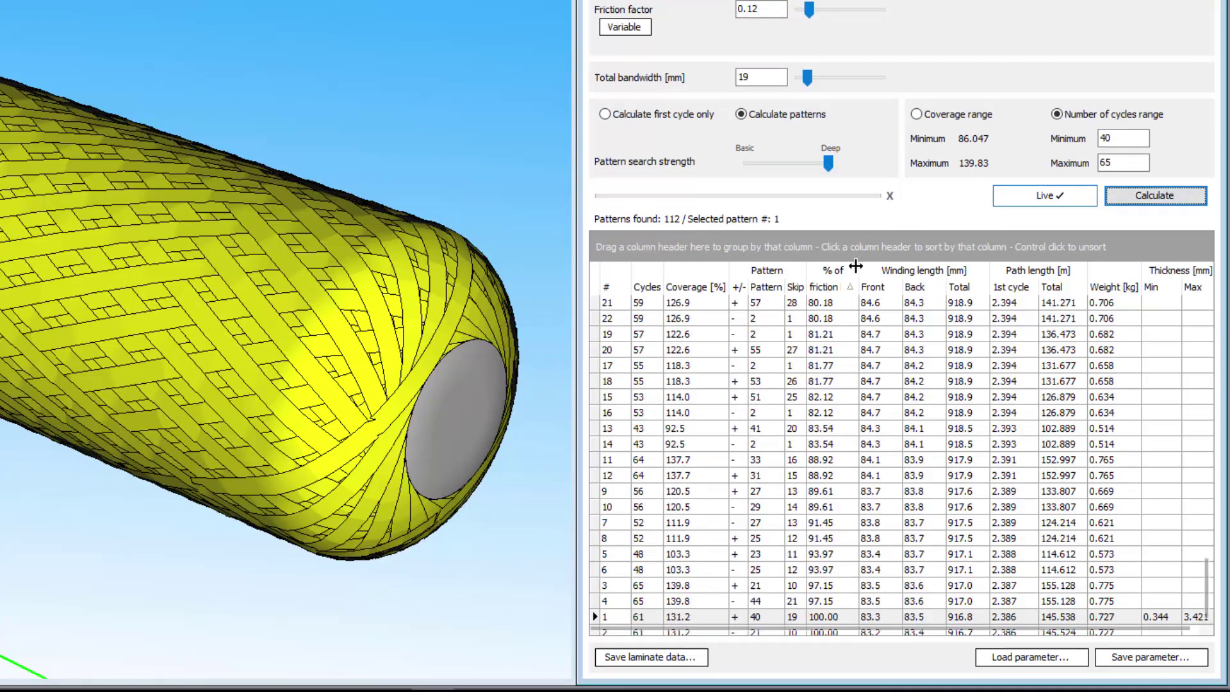
pyautogui.click(830, 288)
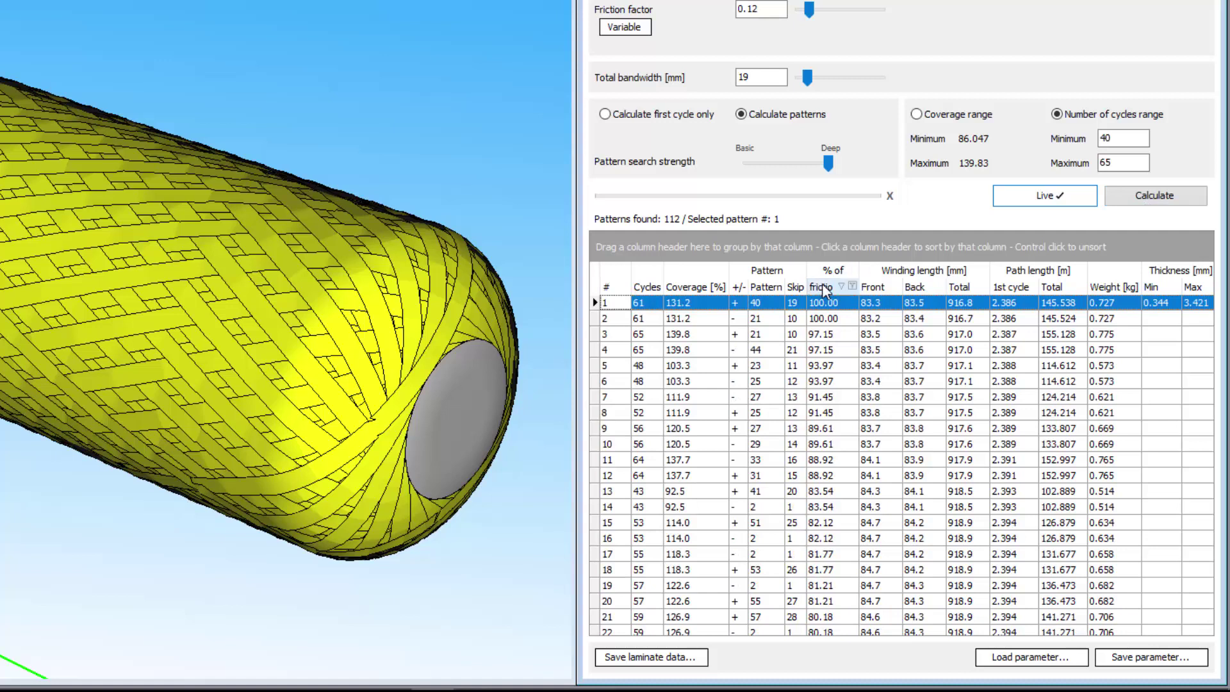
# Sort the pattern results in ascending order by coverage, by weight, and finally by pattern number
pyautogui.click(686, 287)
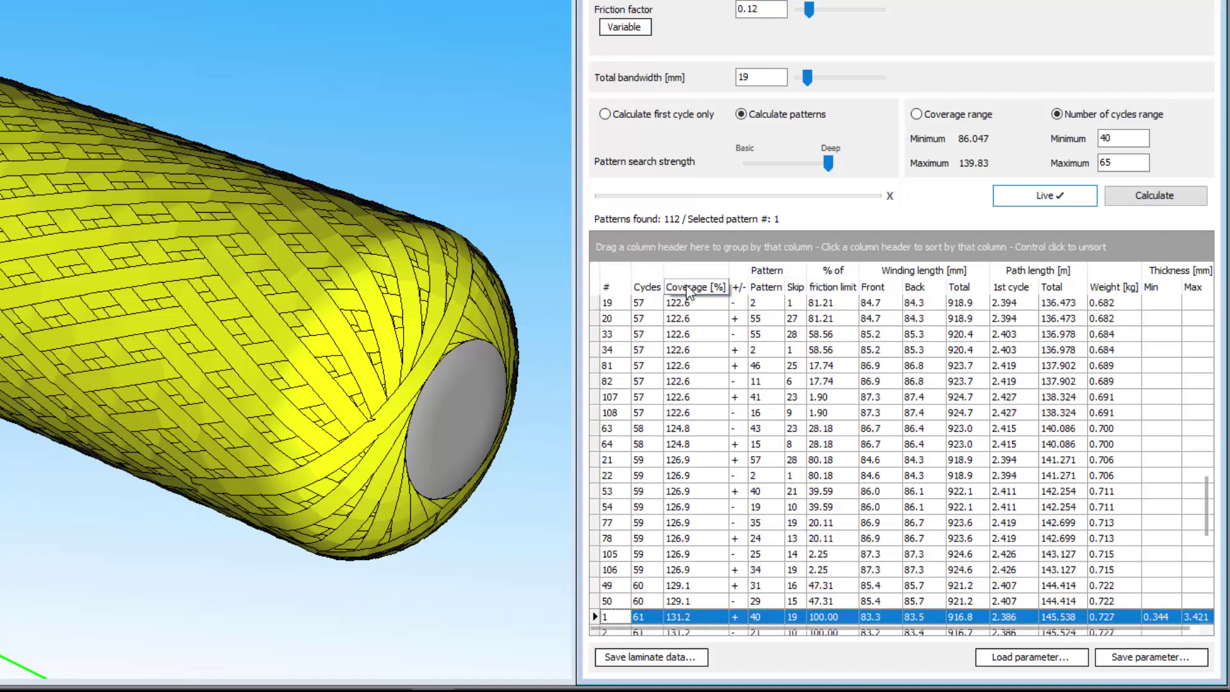
pyautogui.click(1104, 288)
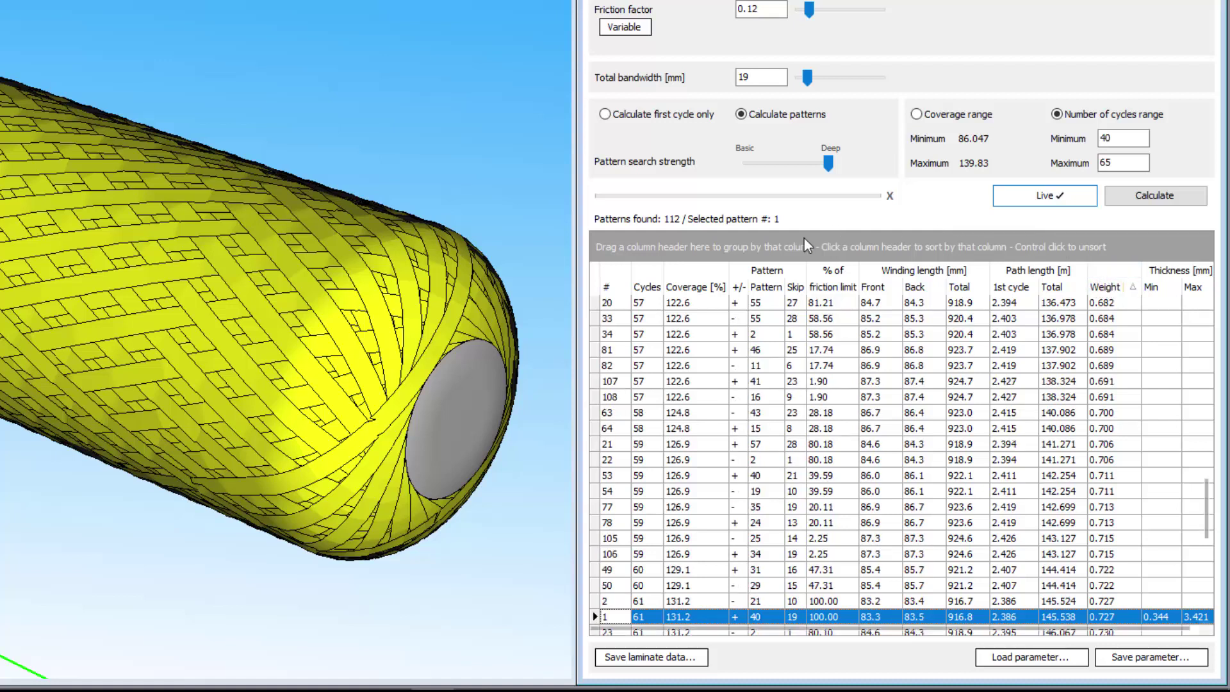
pyautogui.click(767, 288)
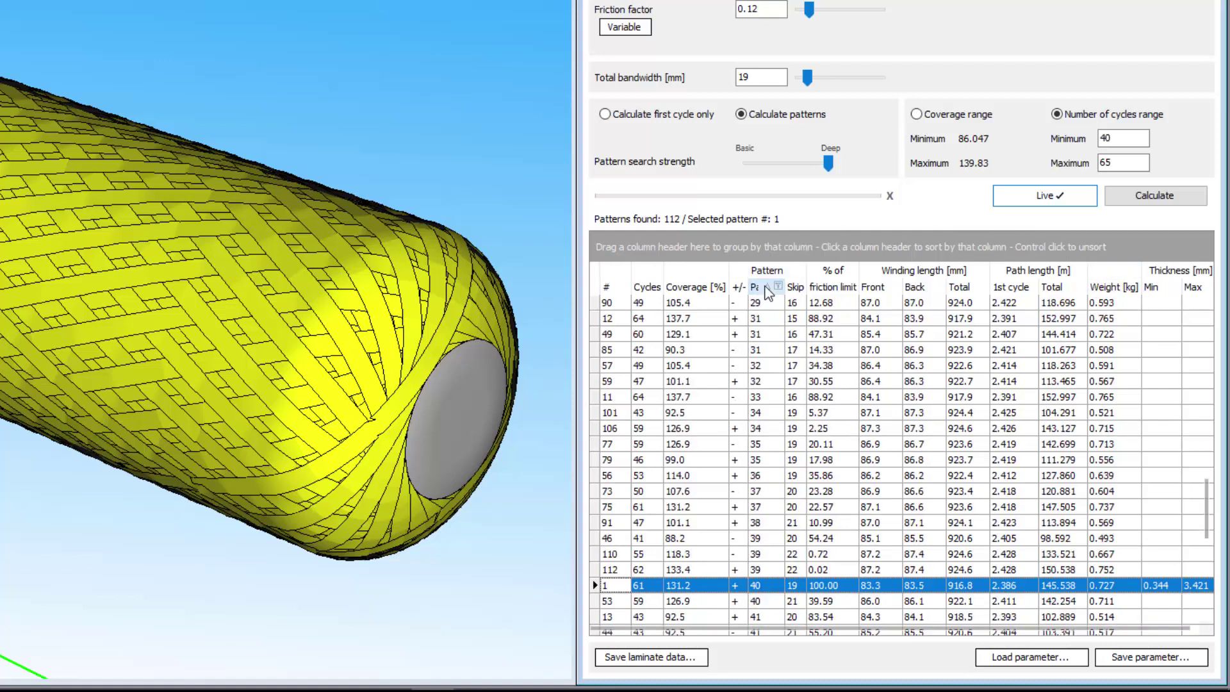
# Filter the pattern results to include only the friction limit percentages from 79.34 to 100.00
pyautogui.click(722, 287)
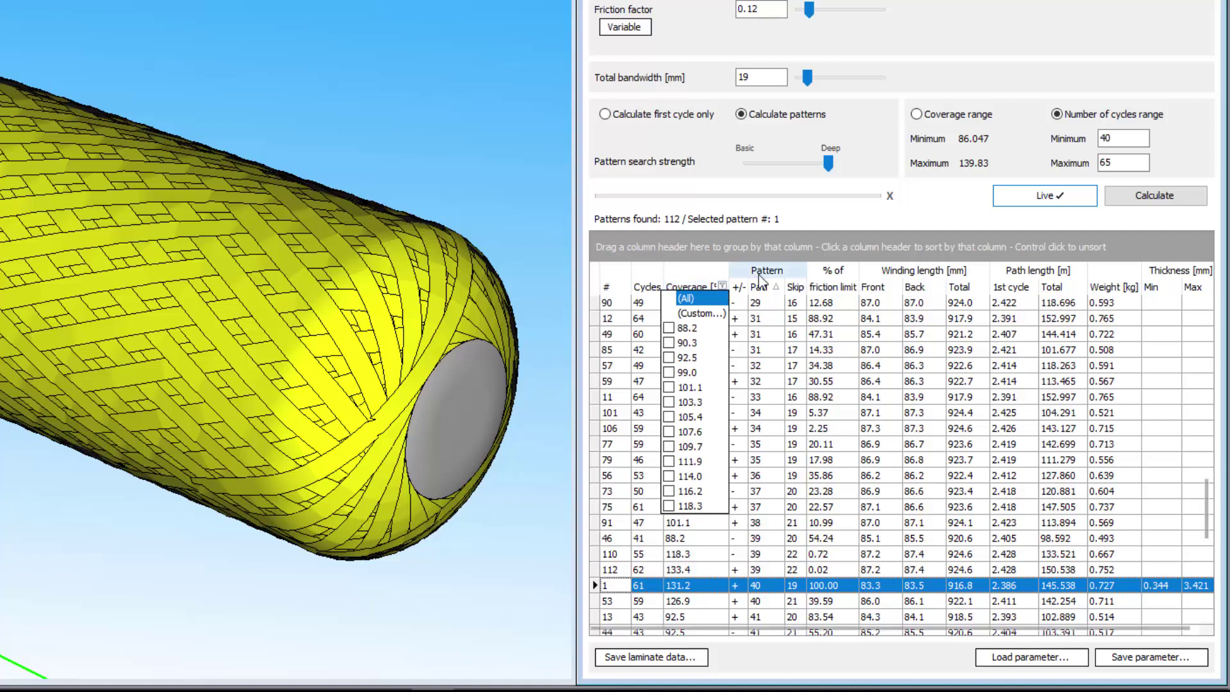
pyautogui.click(852, 286)
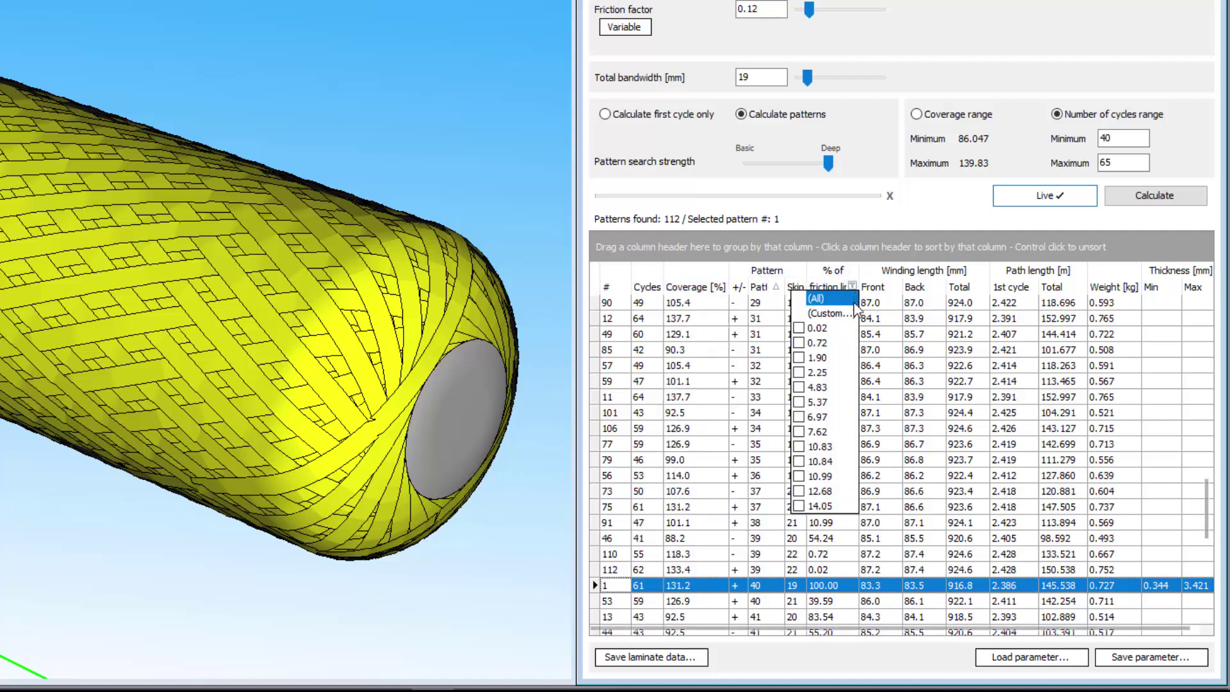
pyautogui.moveTo(850, 314); pyautogui.dragTo(847, 493)
pyautogui.click(799, 313)
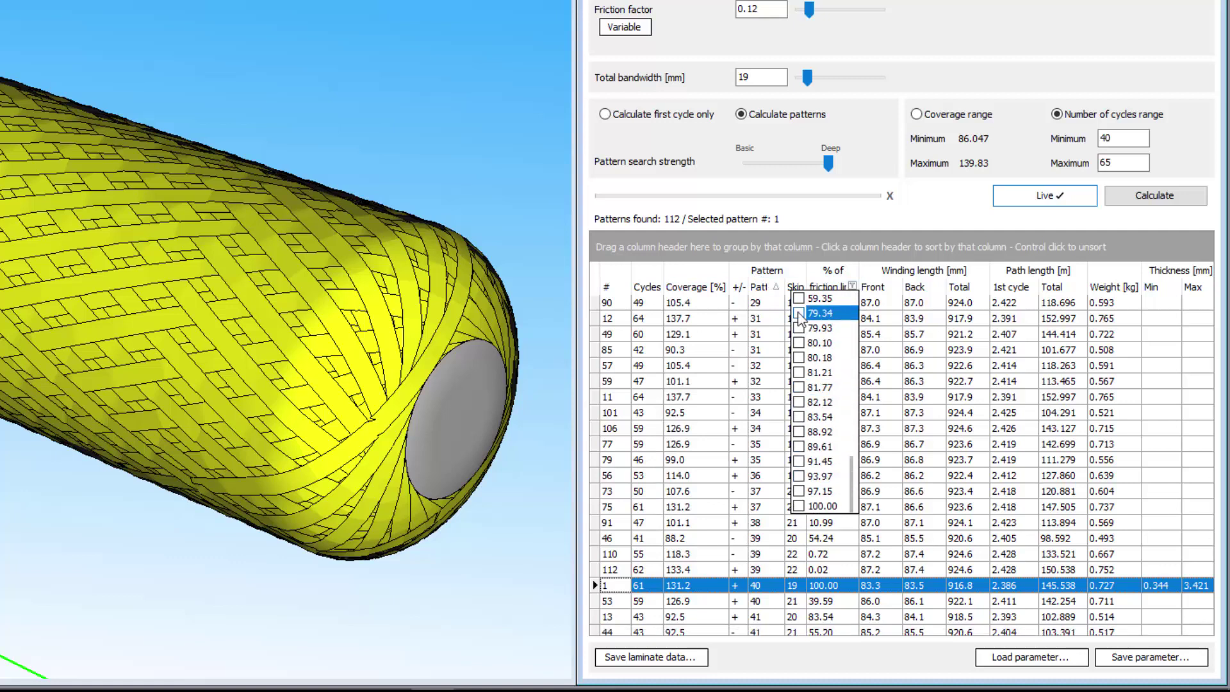
pyautogui.click(799, 327)
pyautogui.click(799, 342)
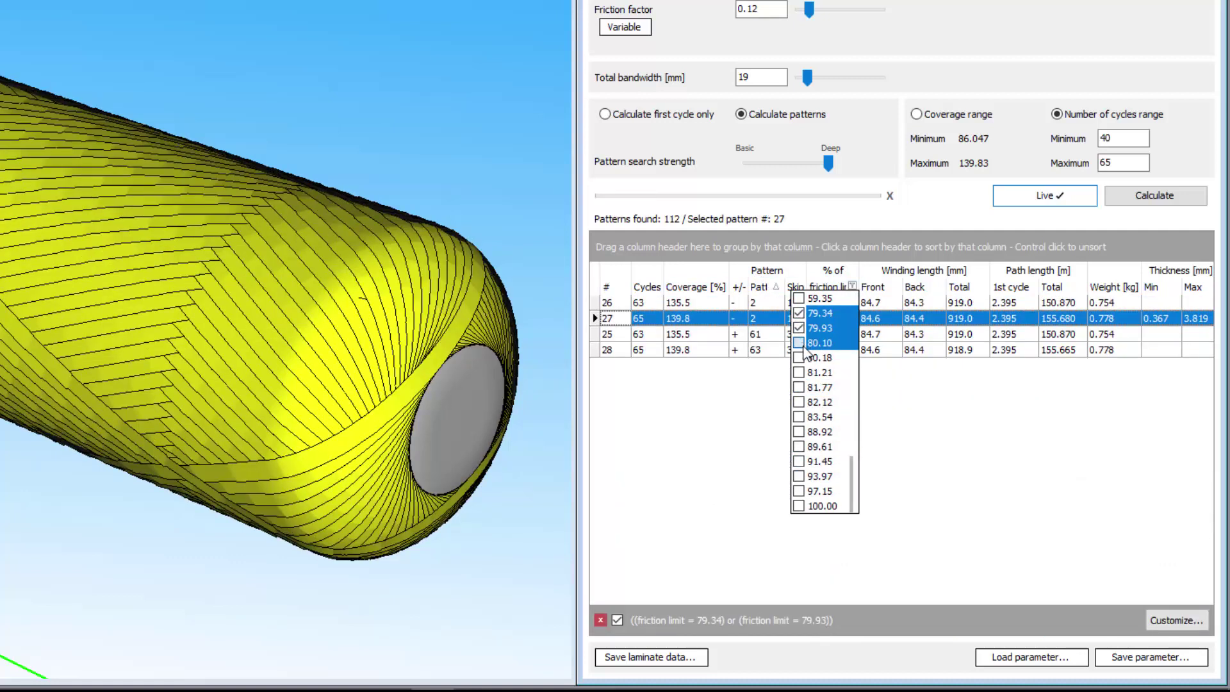
pyautogui.click(799, 358)
pyautogui.click(799, 372)
pyautogui.click(799, 387)
pyautogui.click(798, 402)
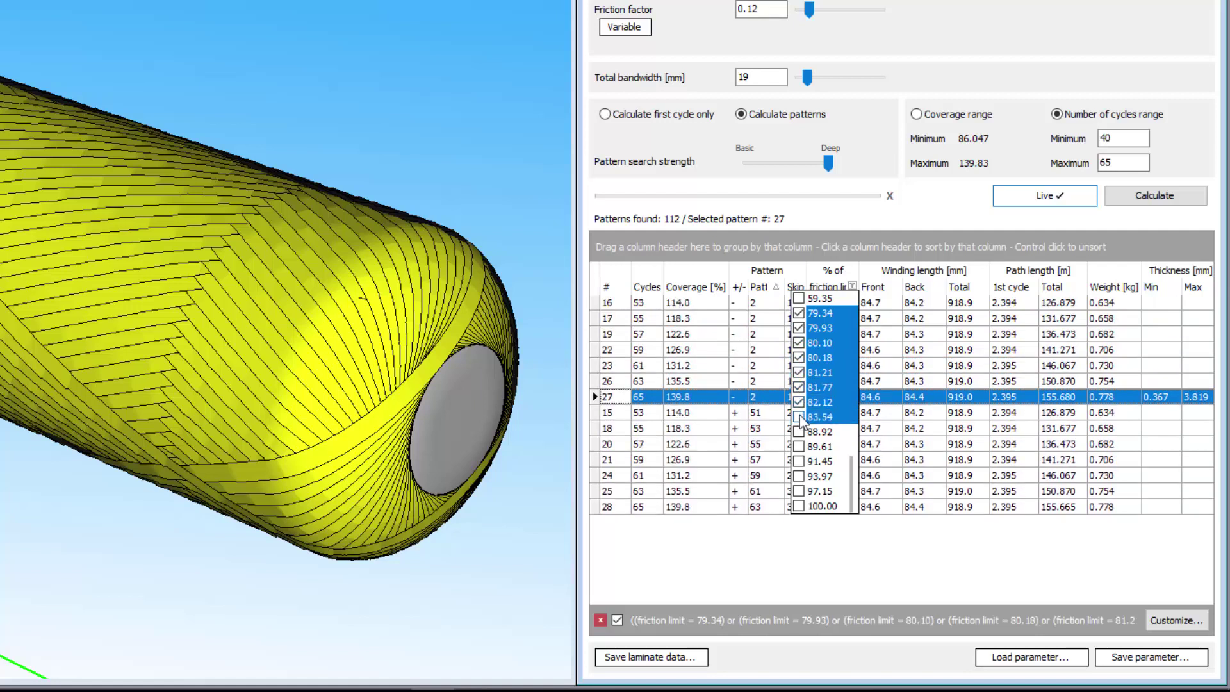
pyautogui.click(799, 416)
pyautogui.click(798, 432)
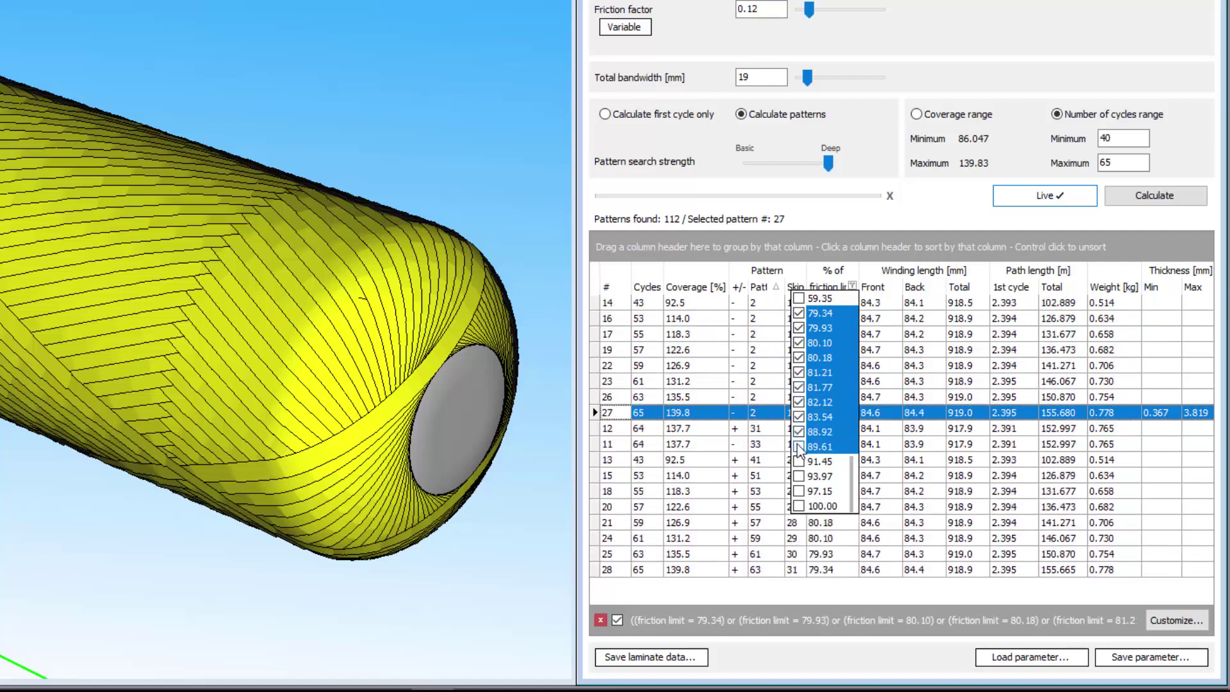
pyautogui.click(799, 447)
pyautogui.click(799, 461)
pyautogui.click(798, 476)
pyautogui.click(799, 491)
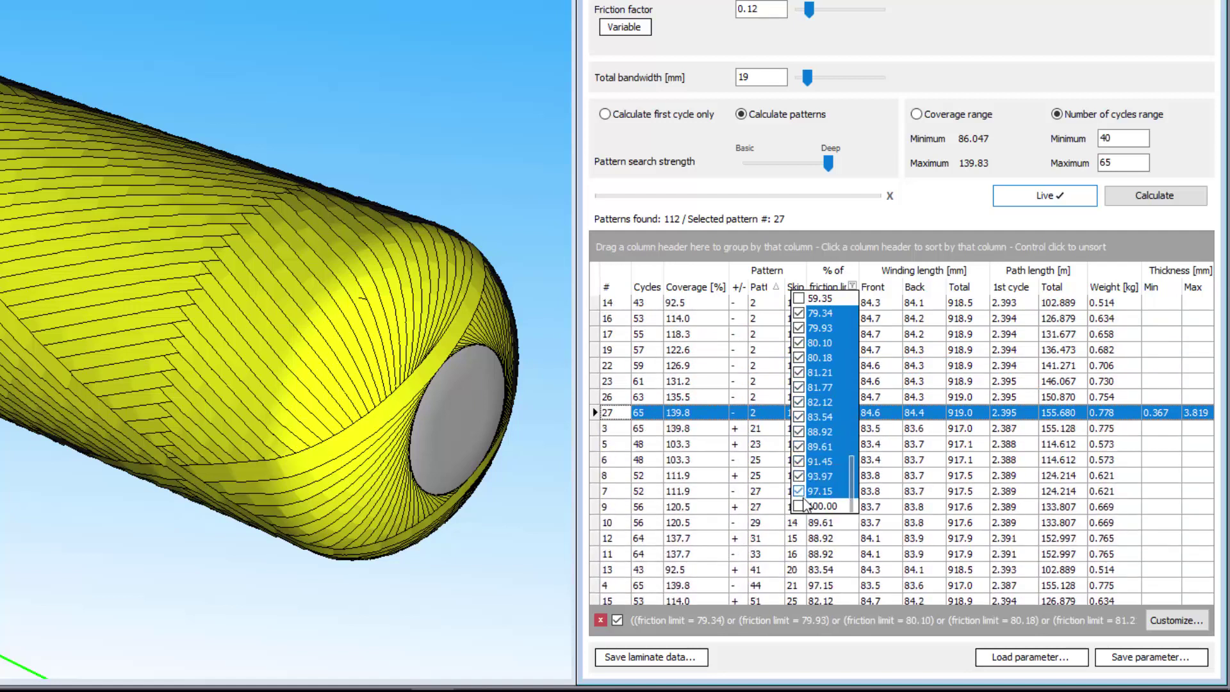
pyautogui.click(798, 506)
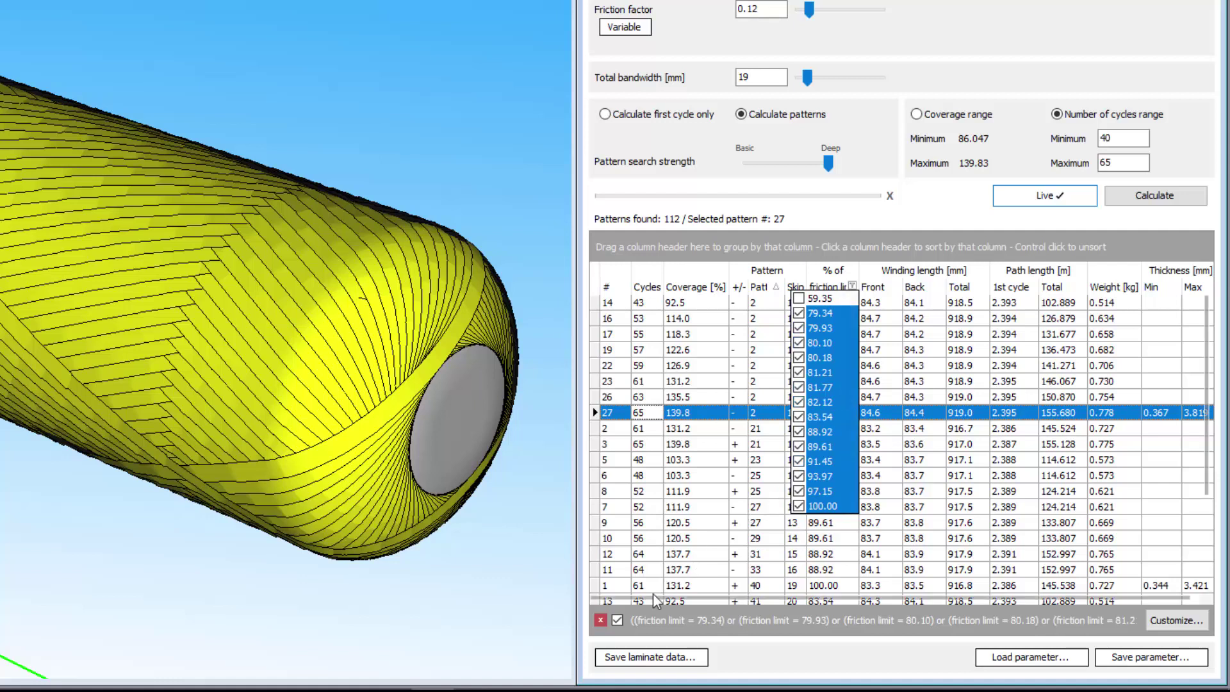
# Temporarily disable the friction limit filter to look through the complete pattern list, and re-enable it
pyautogui.click(619, 618)
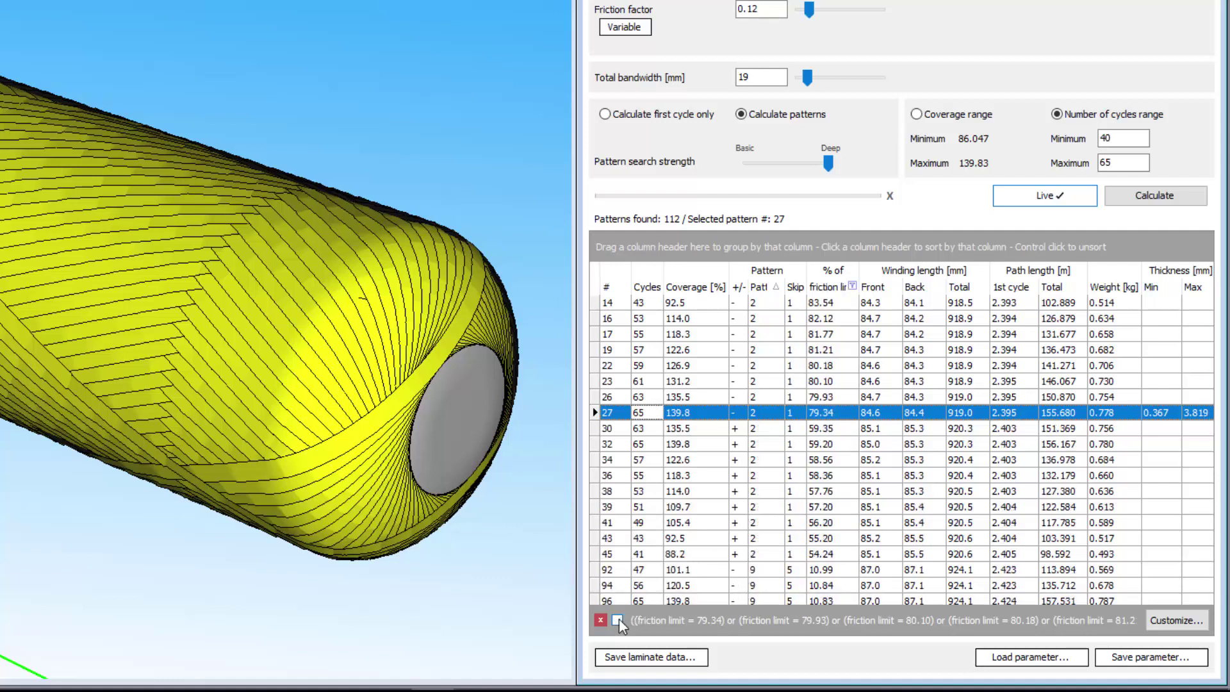
pyautogui.scroll(-8, 672, 515)
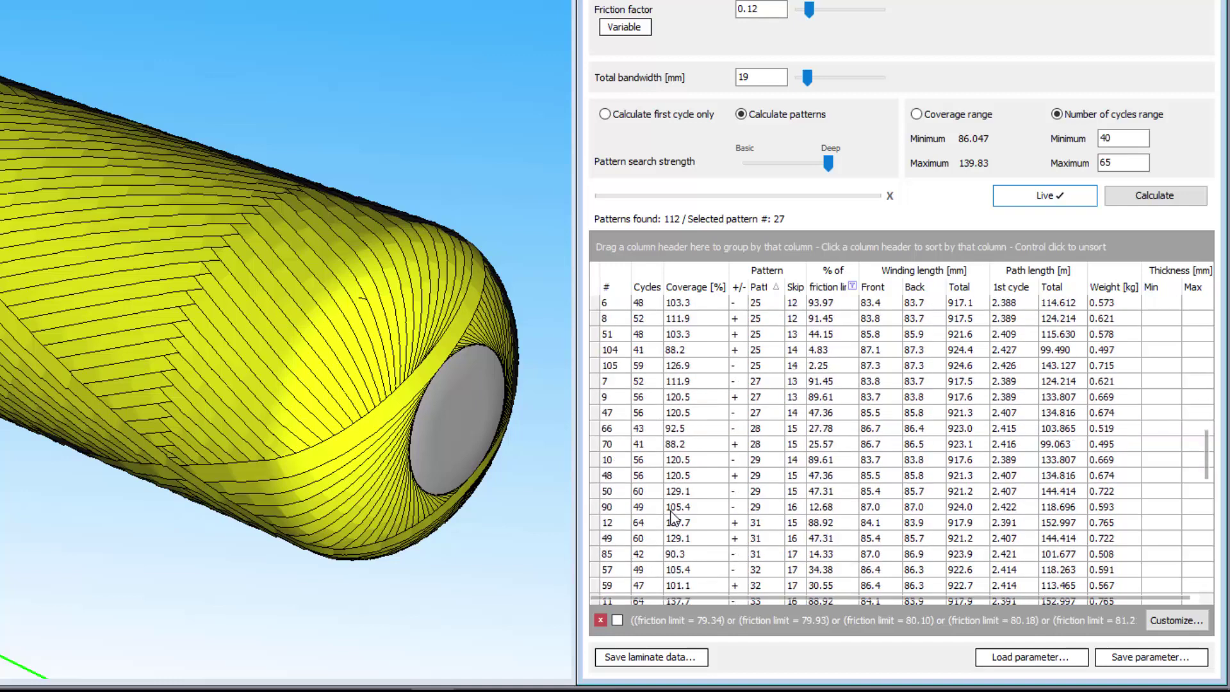
pyautogui.scroll(8, 671, 516)
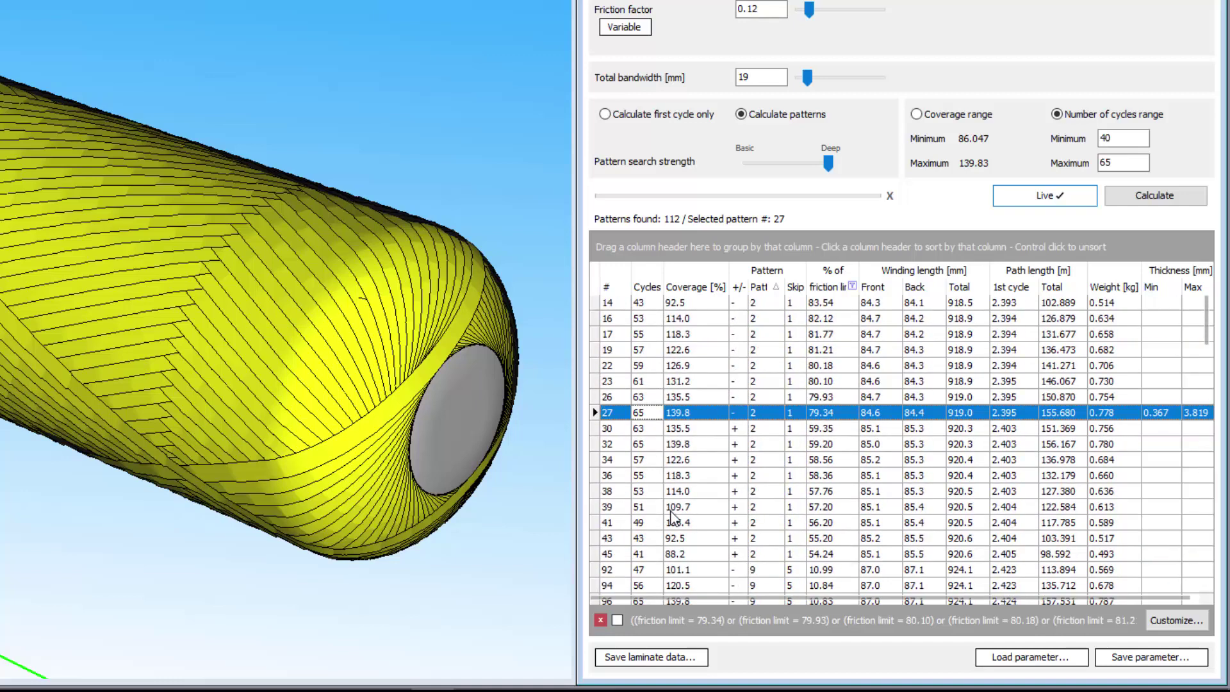
pyautogui.click(618, 620)
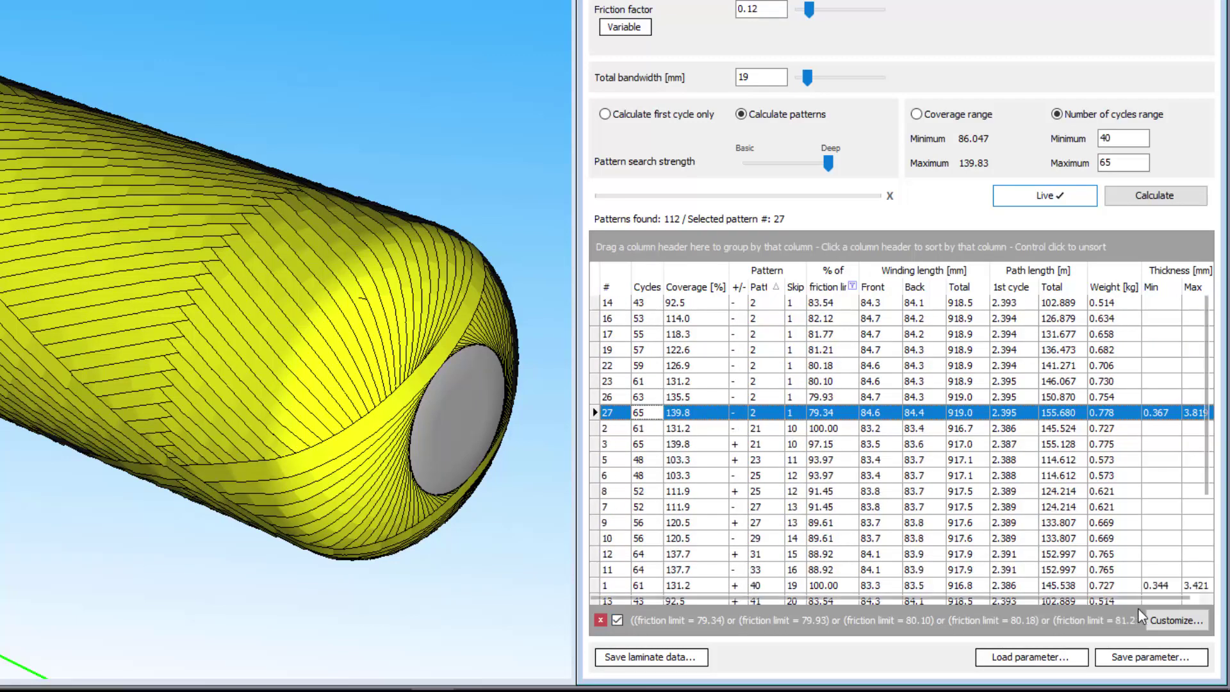
# Open the filter builder and remove the entire OR group of friction limit conditions
pyautogui.click(1177, 620)
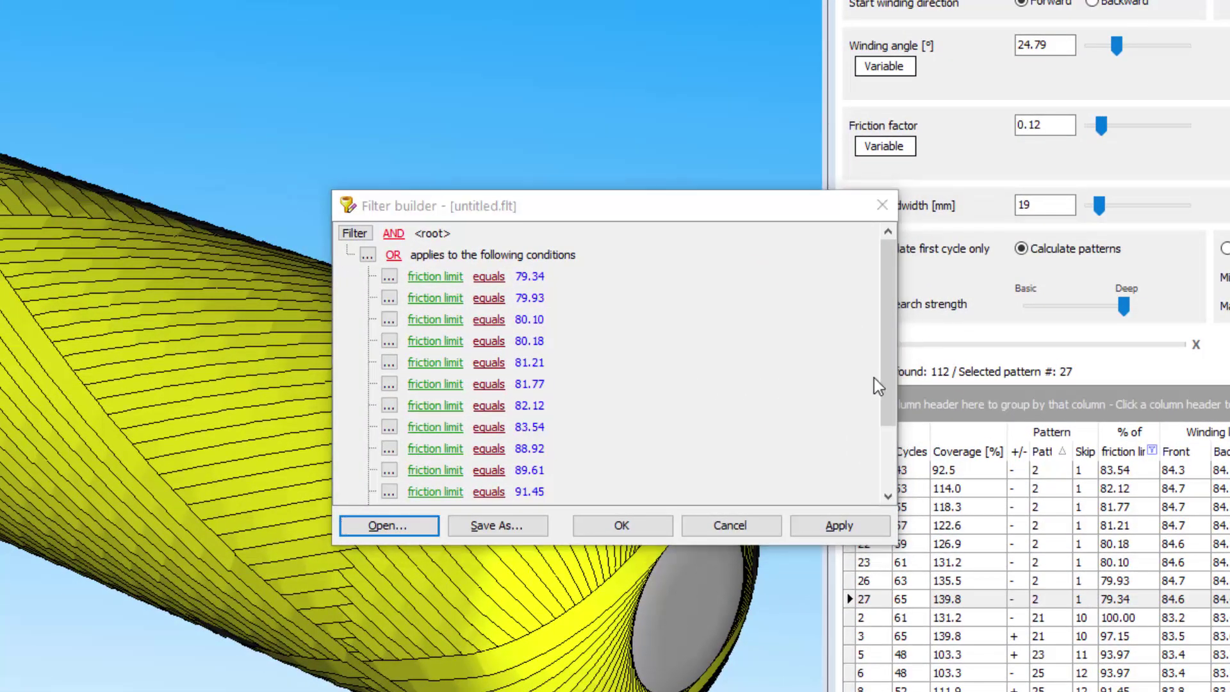
pyautogui.moveTo(885, 371); pyautogui.dragTo(887, 451)
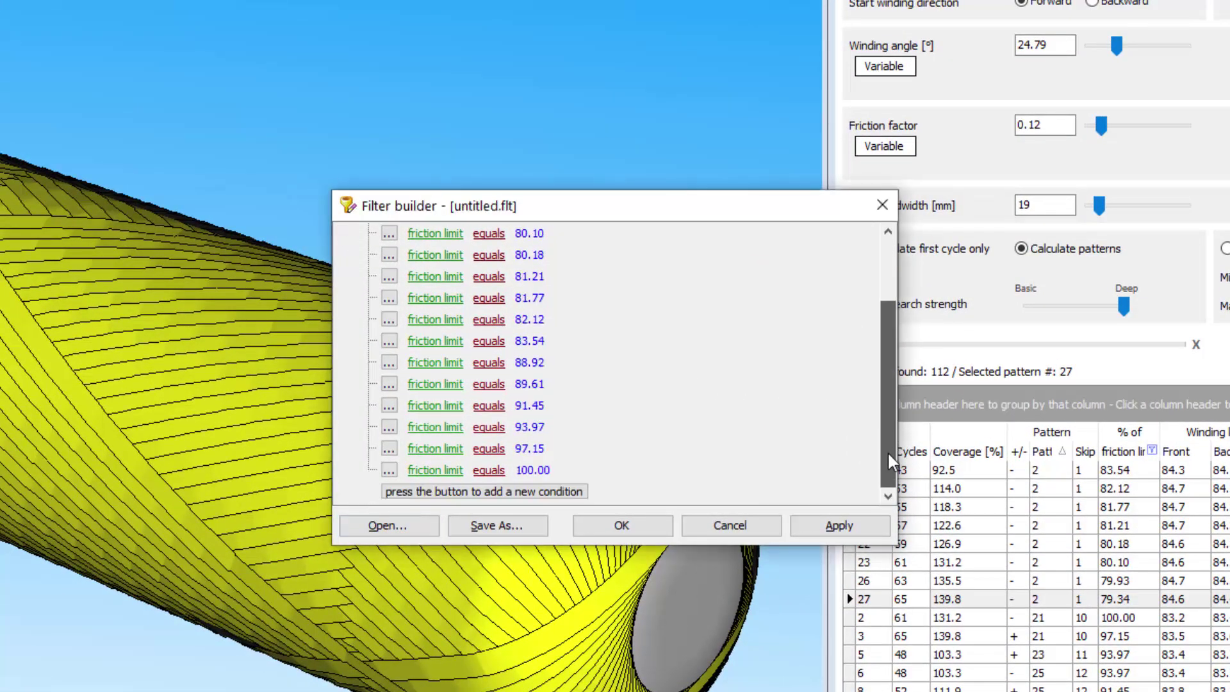
pyautogui.click(535, 493)
pyautogui.click(535, 494)
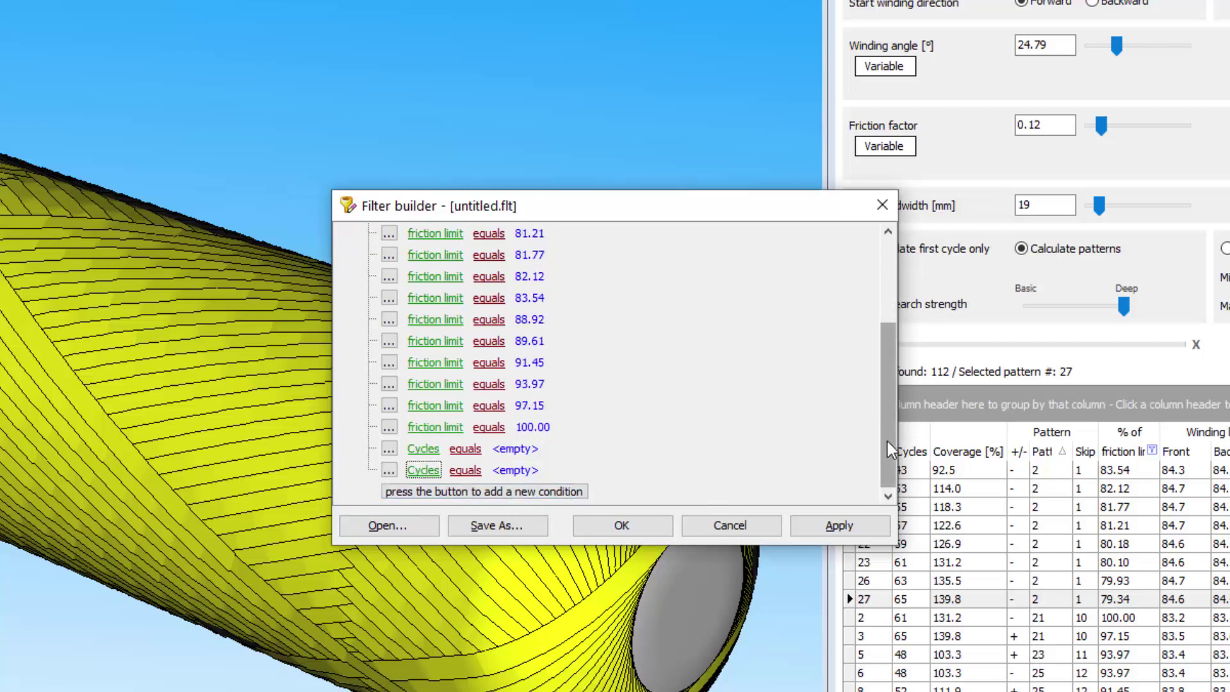
pyautogui.moveTo(886, 448); pyautogui.dragTo(887, 347)
pyautogui.click(367, 255)
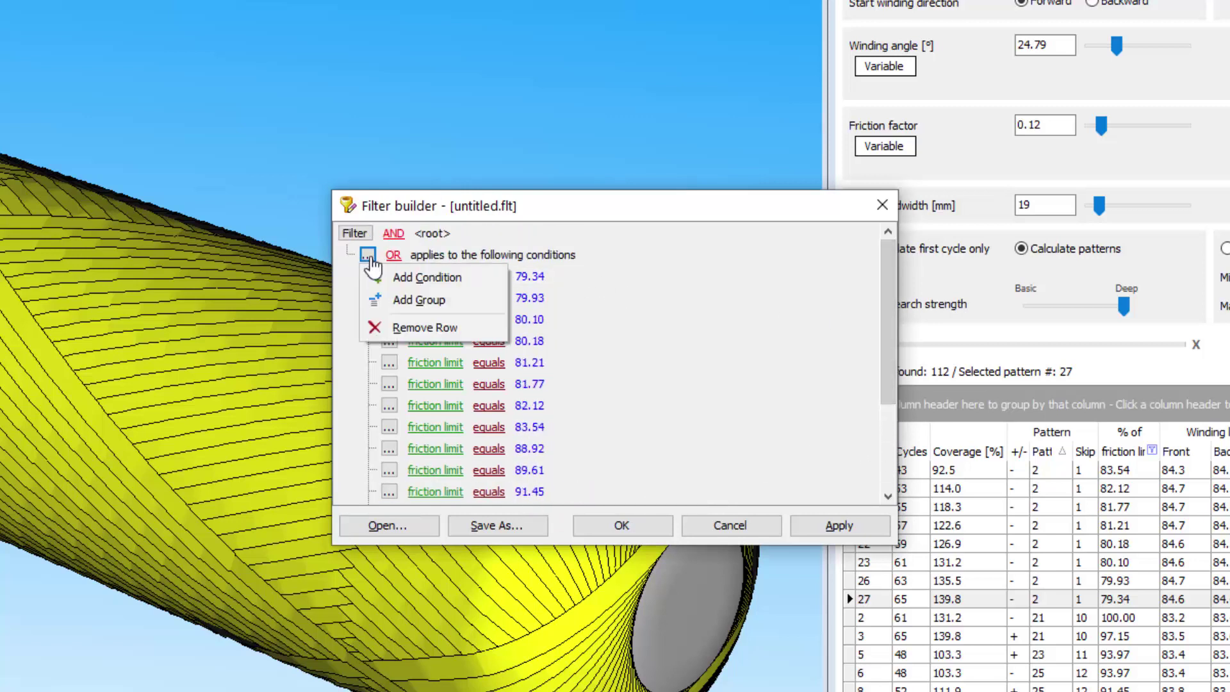
pyautogui.click(402, 330)
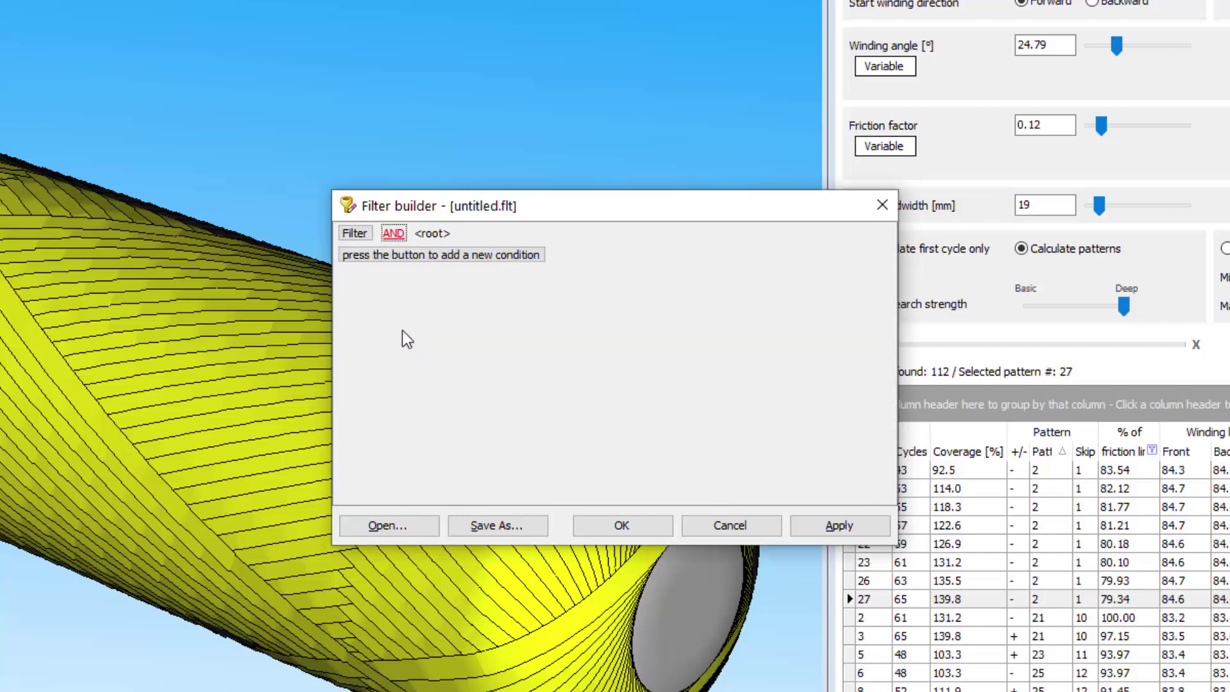
# Add a filter condition that requires Coverage [%] to be greater than 100
pyautogui.click(410, 260)
pyautogui.click(403, 256)
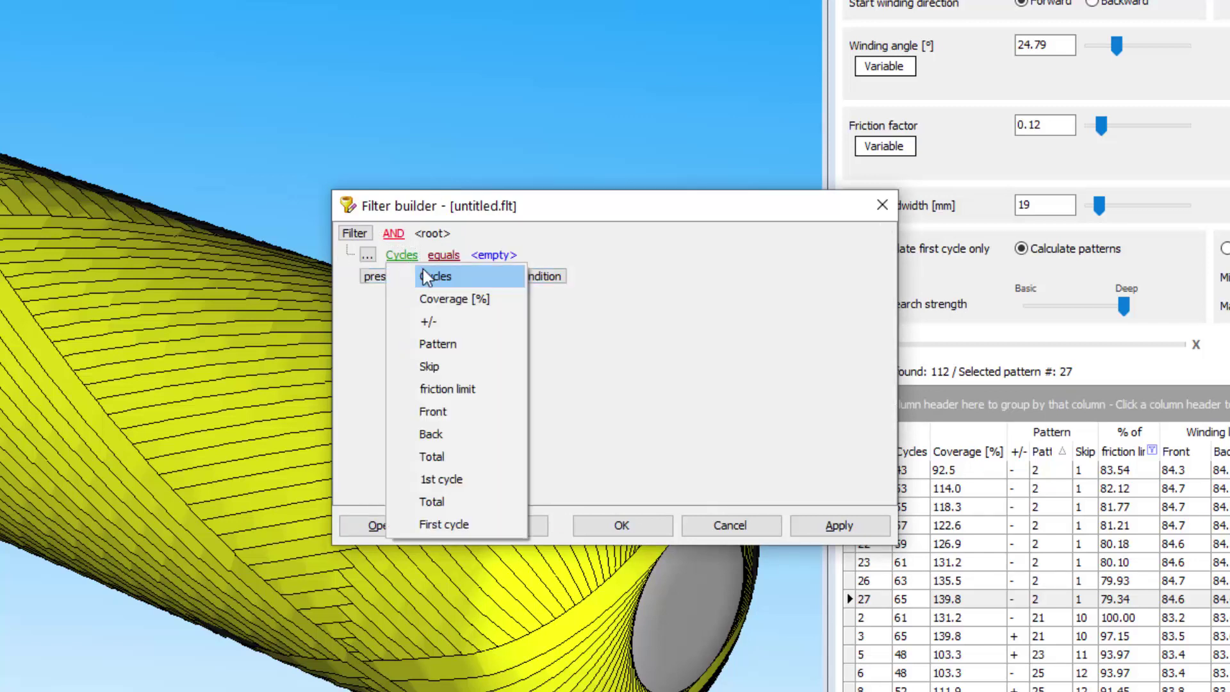
pyautogui.click(439, 299)
pyautogui.click(482, 256)
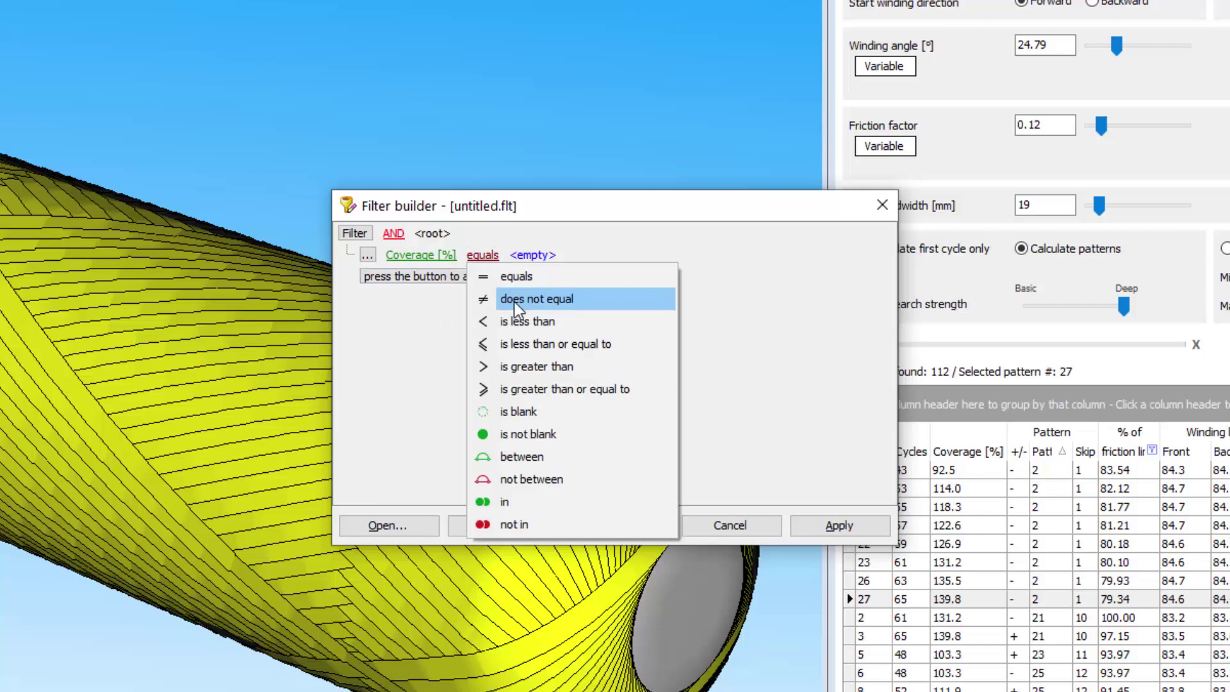
pyautogui.click(530, 365)
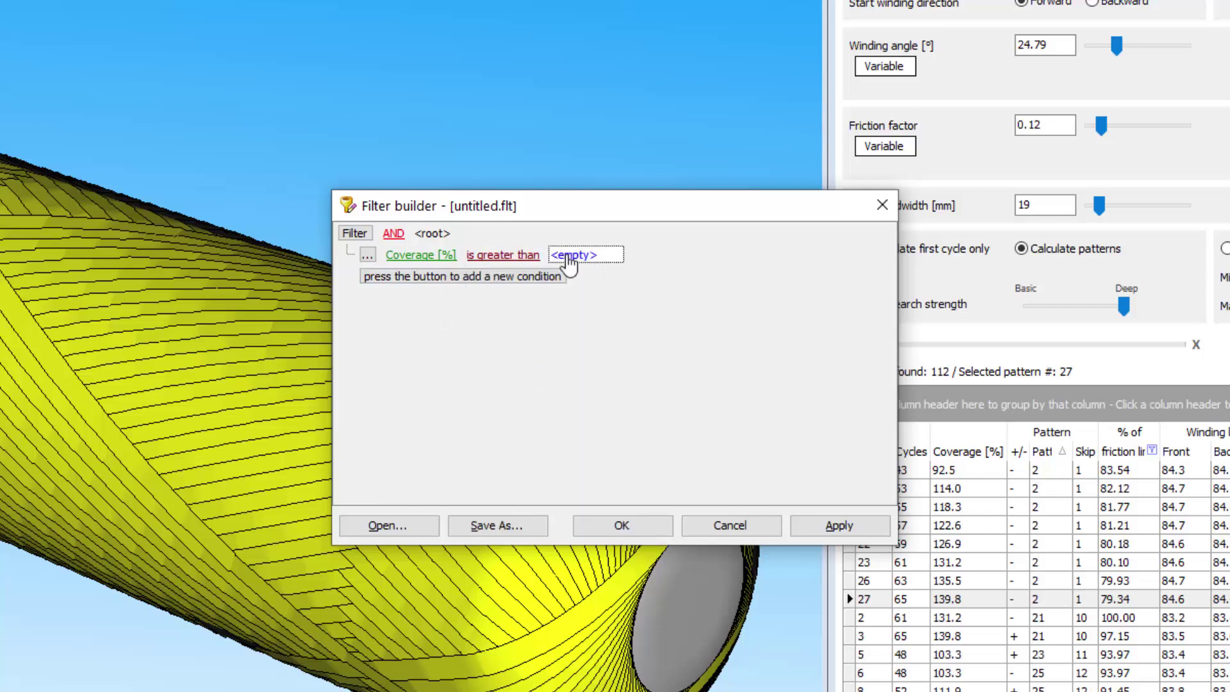
pyautogui.click(567, 256)
pyautogui.write('100')
# Add a second condition requiring the friction limit to be greater than or equal to 70, and apply the custom filter
pyautogui.click(497, 278)
pyautogui.click(408, 281)
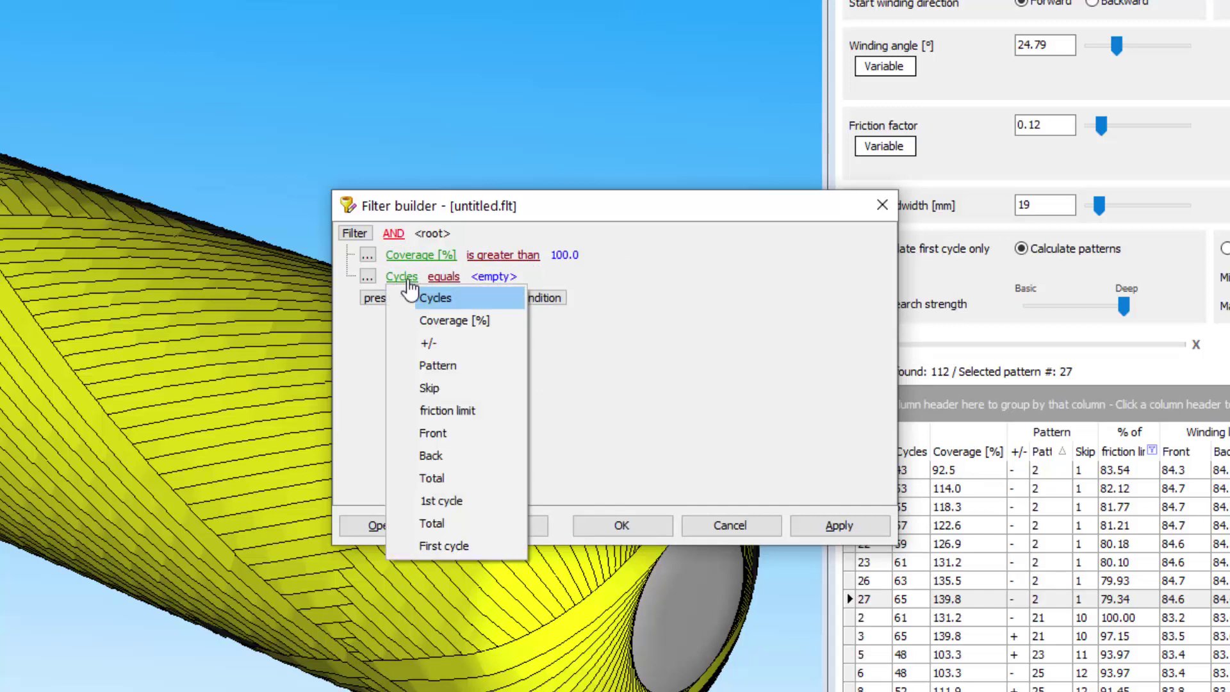
pyautogui.click(465, 408)
pyautogui.click(467, 276)
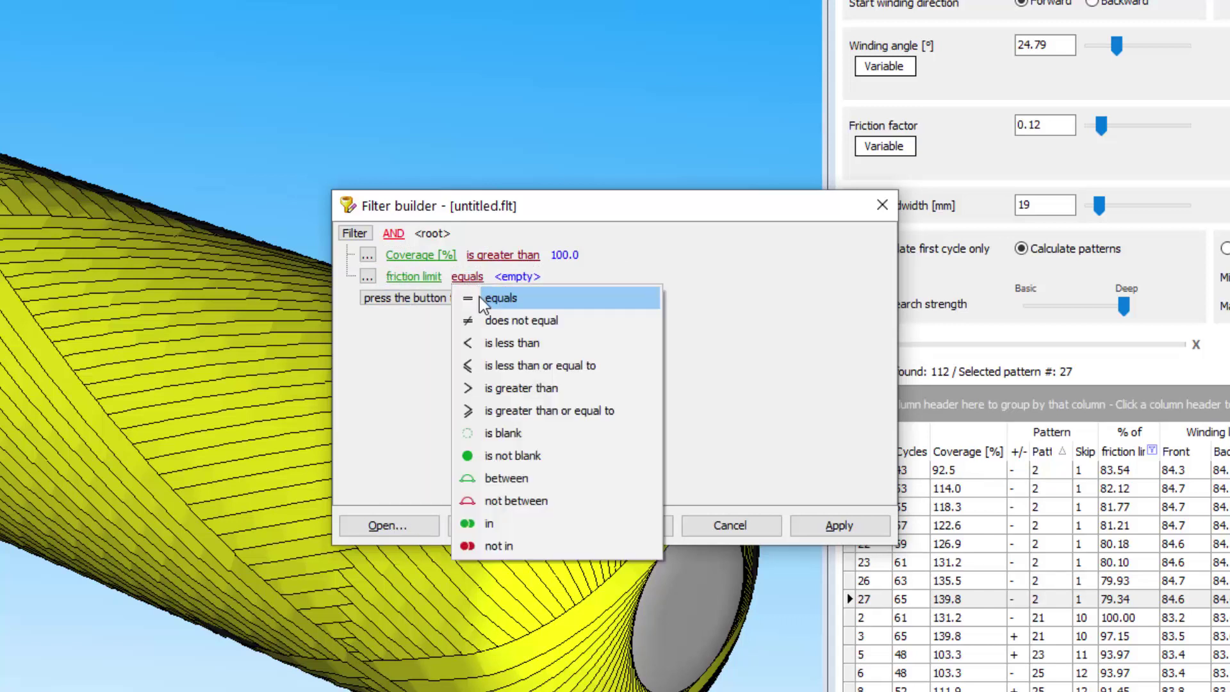
pyautogui.click(533, 408)
pyautogui.click(614, 277)
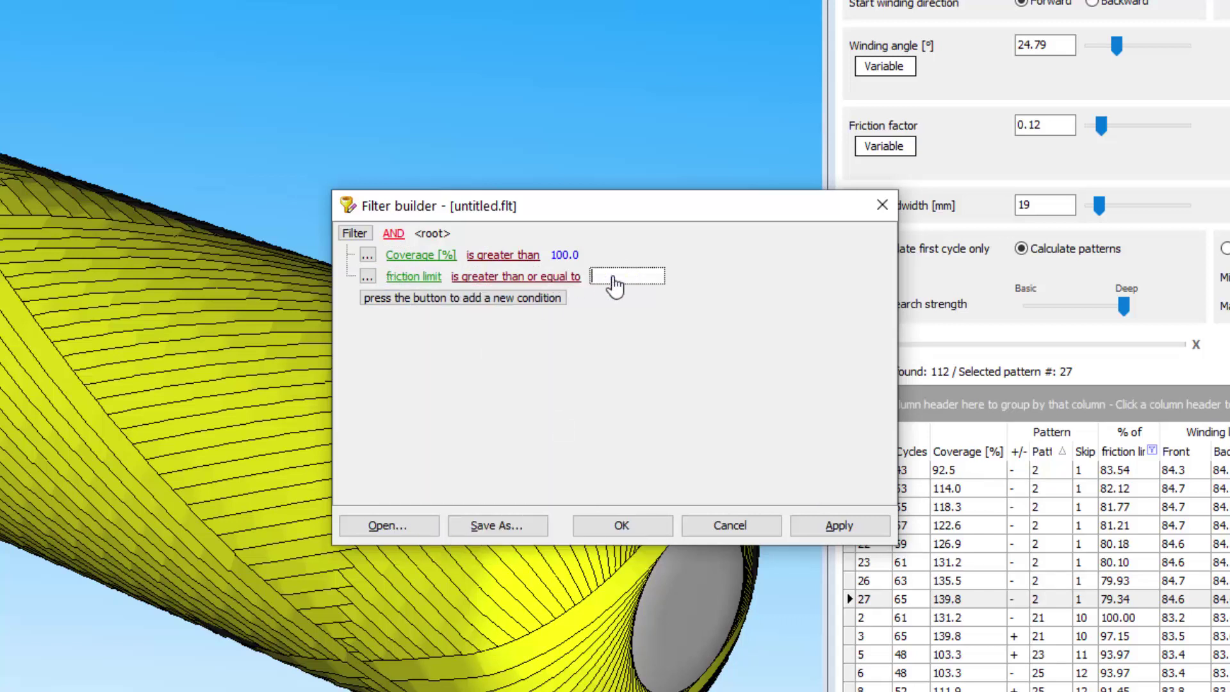
pyautogui.write('70')
pyautogui.click(834, 526)
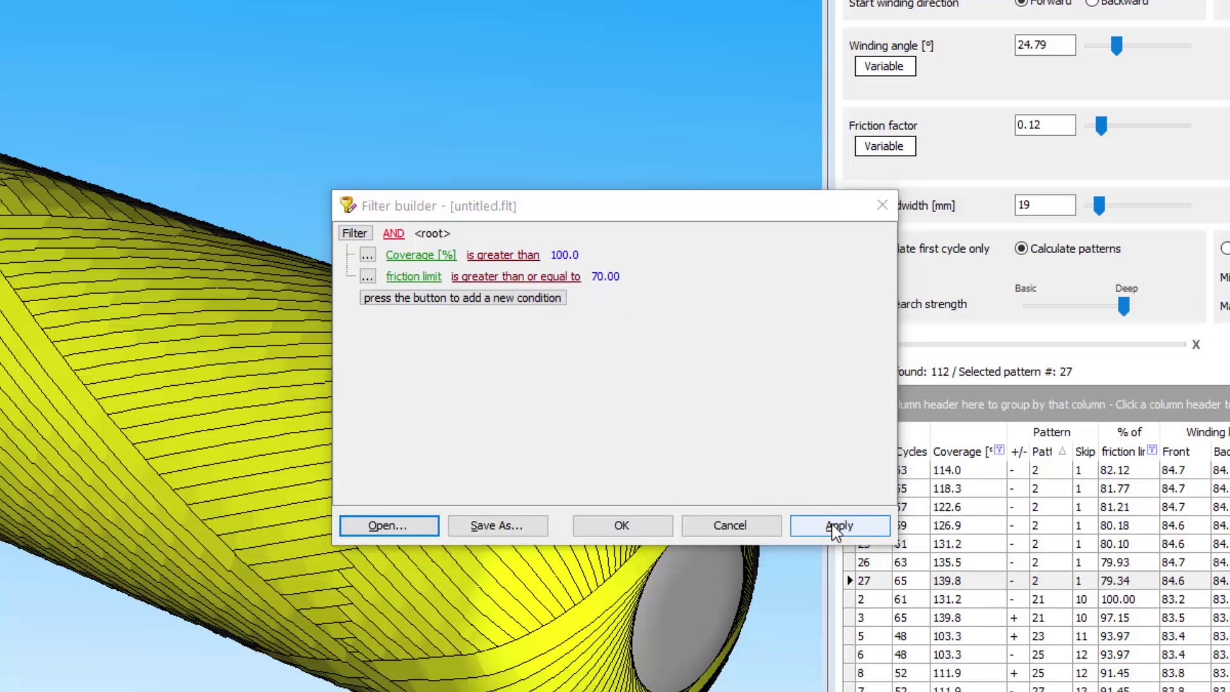
pyautogui.click(622, 525)
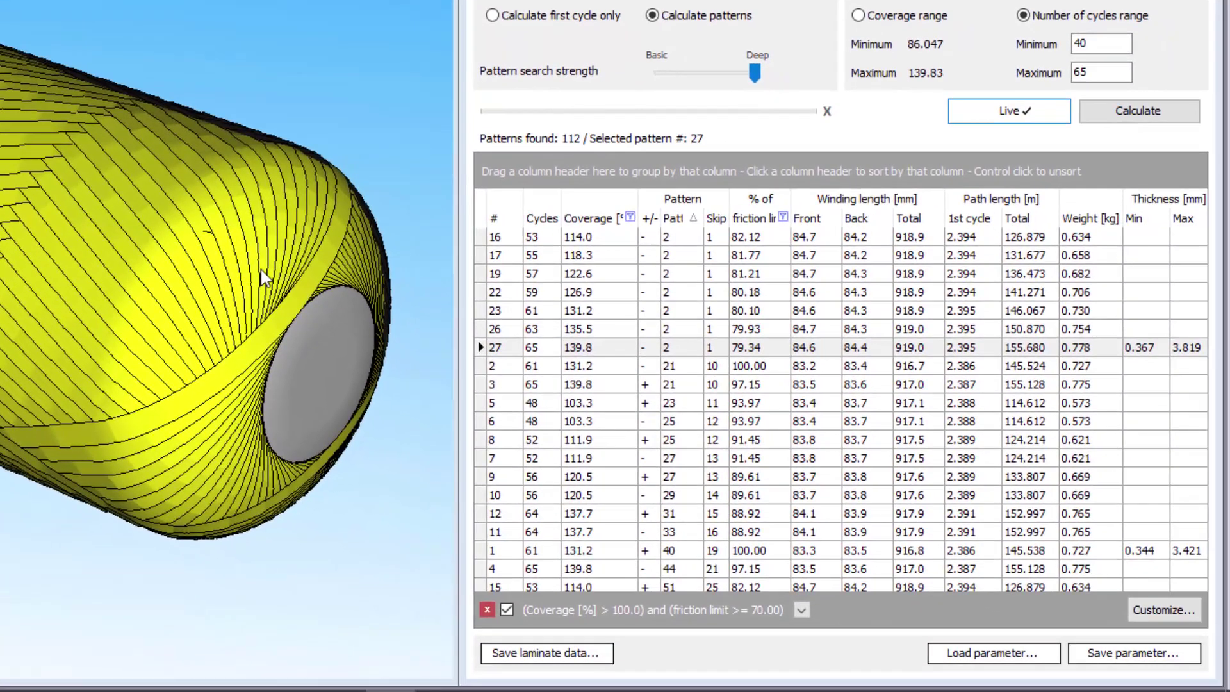
# Disable the custom filter and group the pattern results by coverage
pyautogui.click(507, 609)
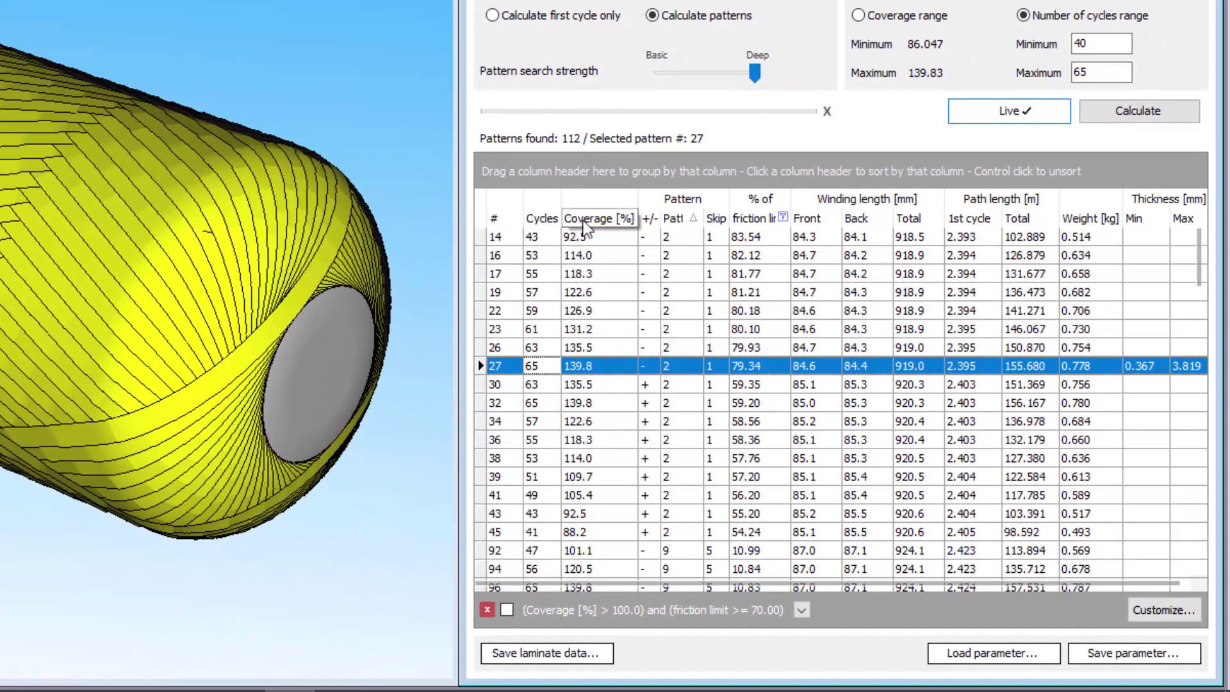
pyautogui.moveTo(584, 227); pyautogui.dragTo(567, 164)
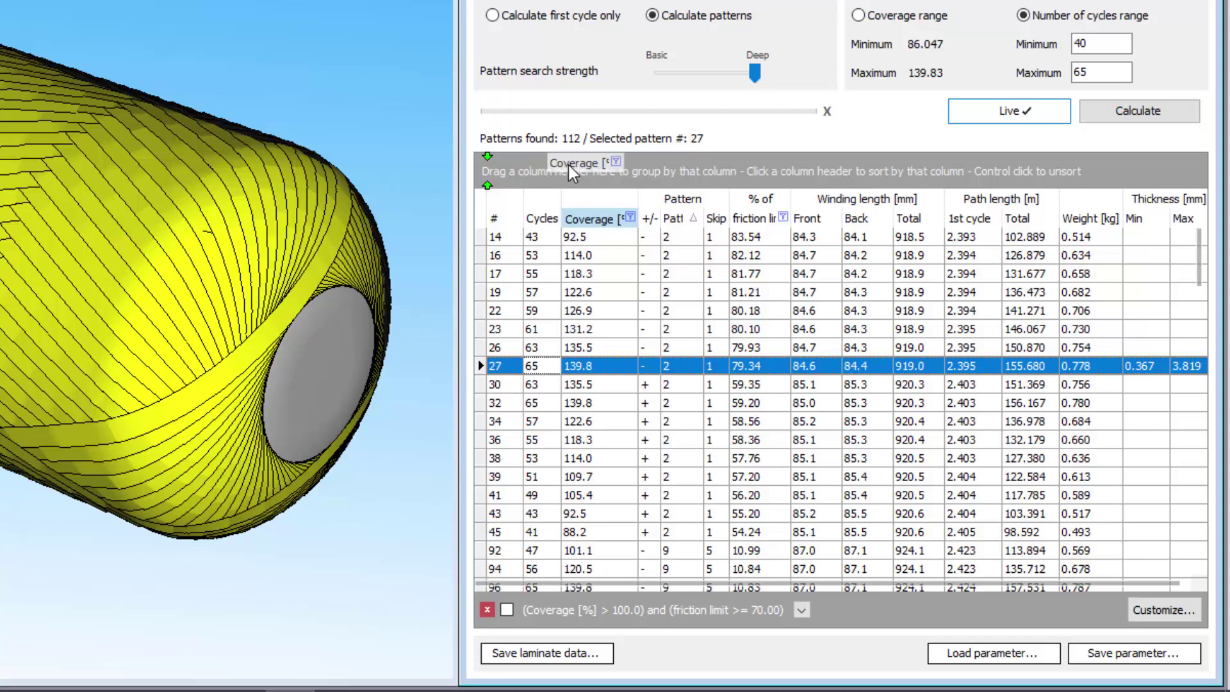
pyautogui.moveTo(568, 164); pyautogui.dragTo(568, 164)
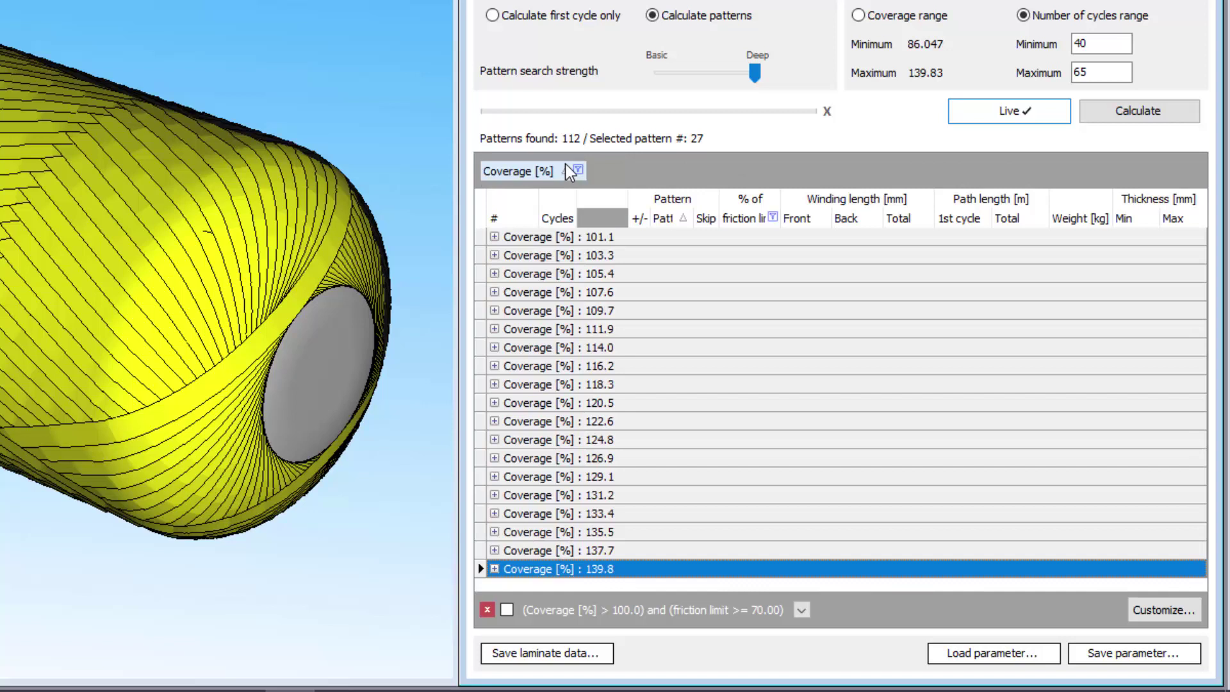
# Expand the coverage groups 109.7, 105.4 and 88.2 to examine the patterns they contain
pyautogui.click(493, 311)
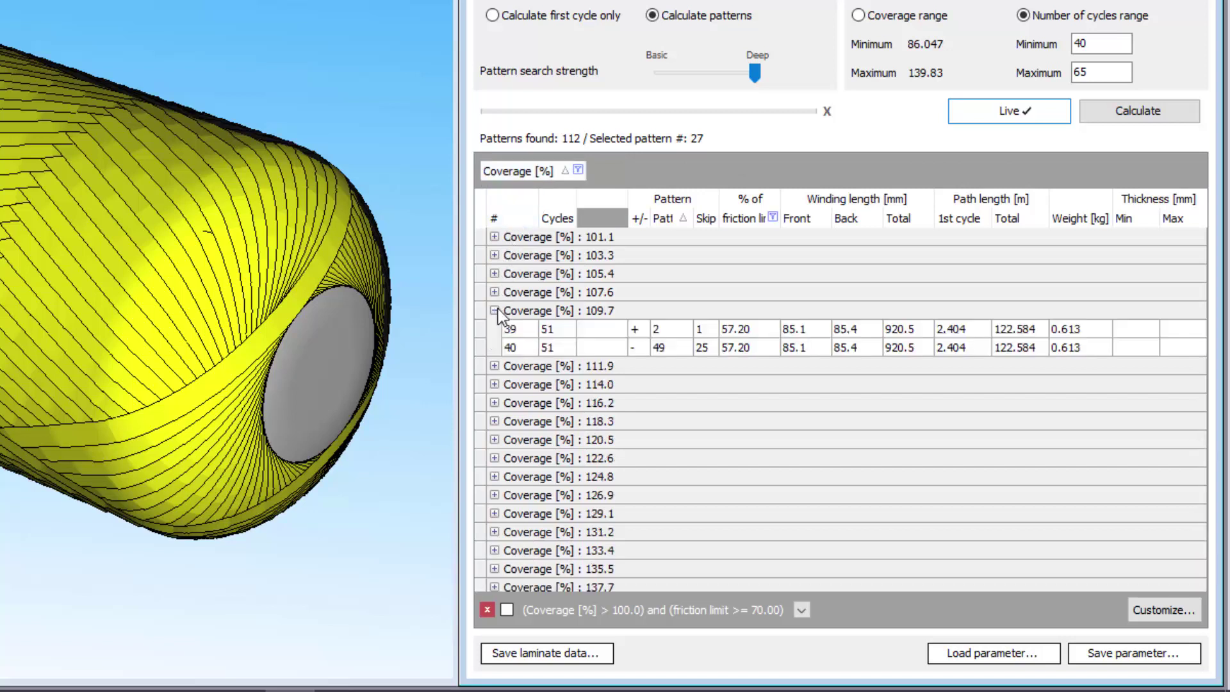
pyautogui.click(495, 273)
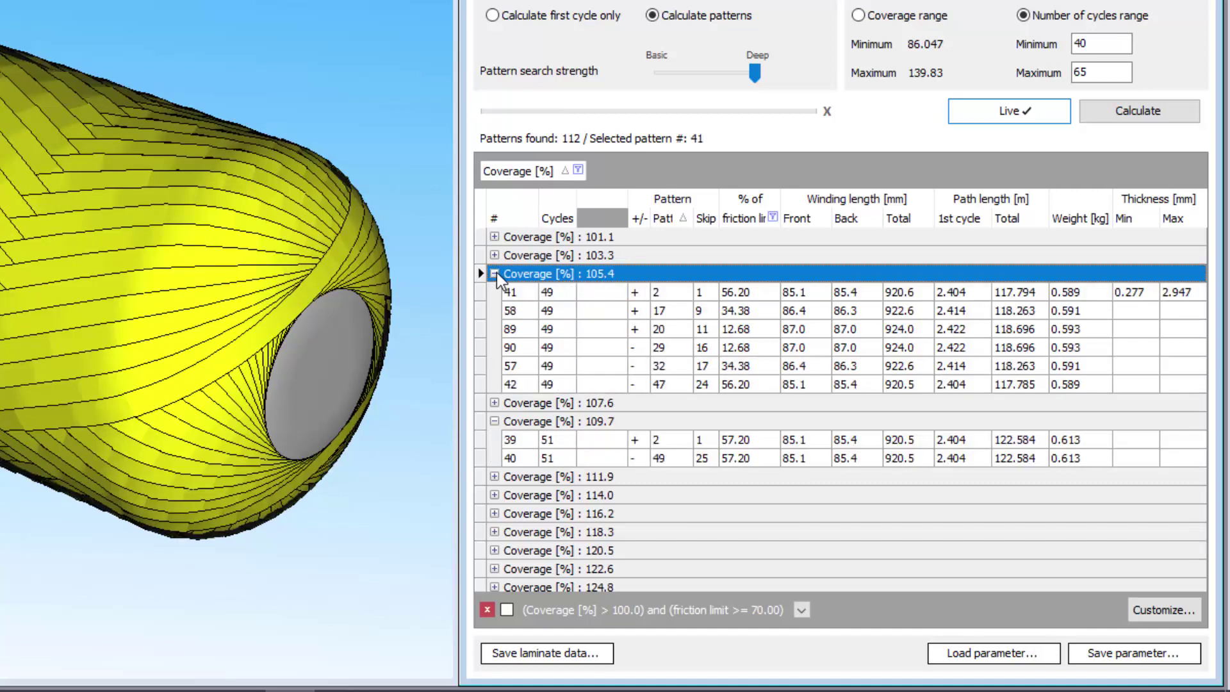
pyautogui.scroll(2, 497, 272)
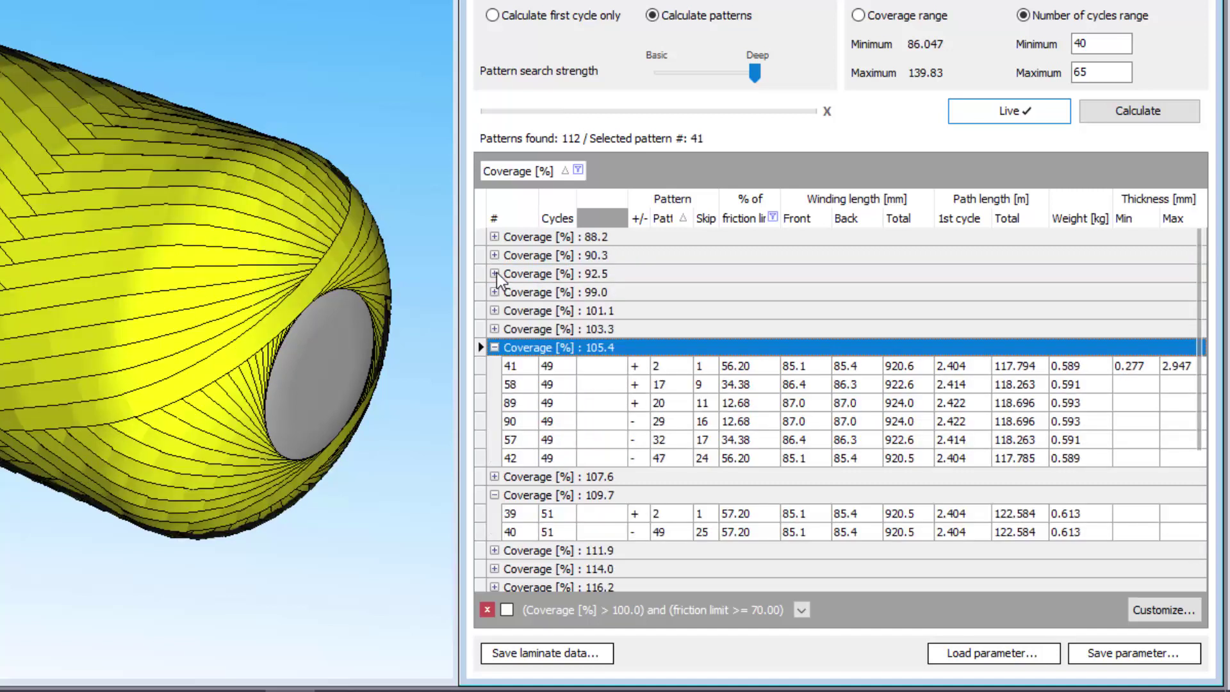
pyautogui.click(494, 237)
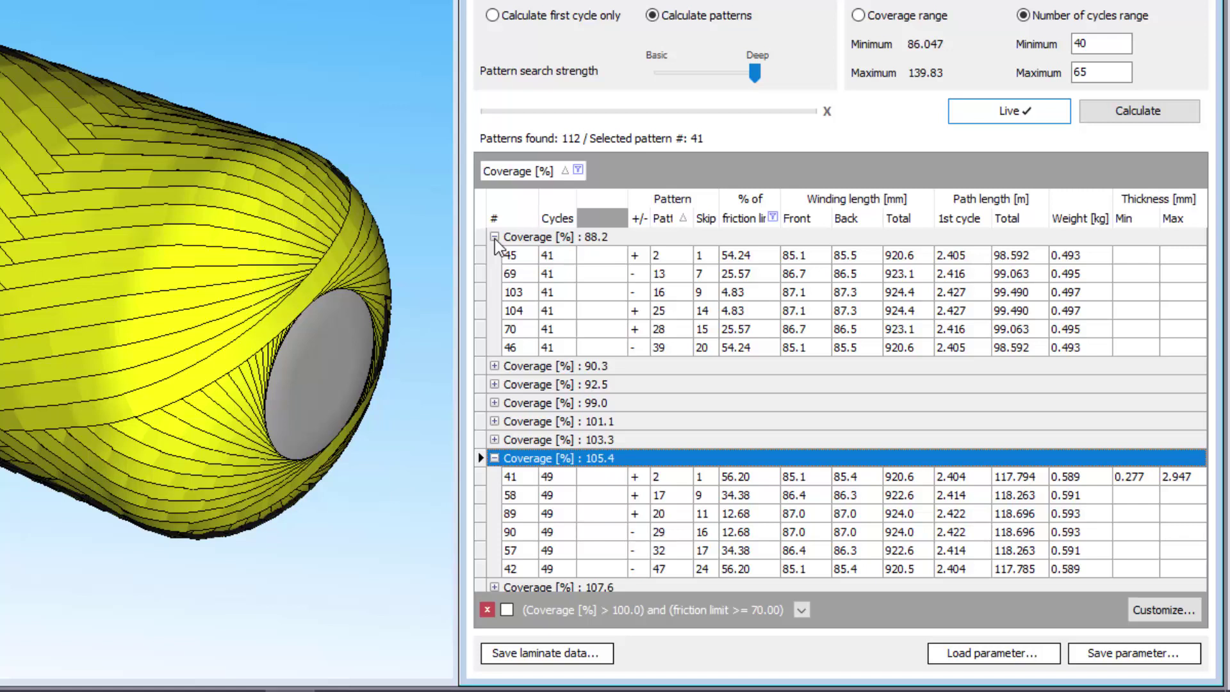
# Group the patterns by friction limit within coverage and expand the 12.68 friction limit subgroup of coverage 105.4
pyautogui.moveTo(749, 218); pyautogui.dragTo(627, 175)
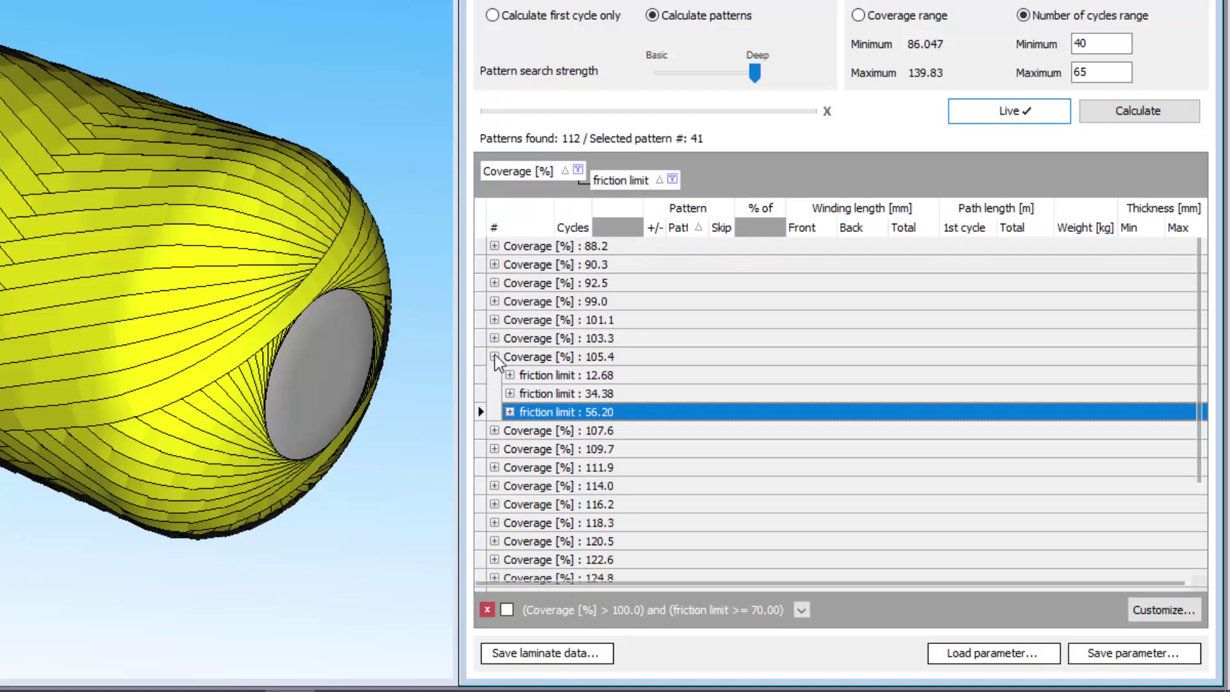
pyautogui.click(510, 375)
pyautogui.scroll(-3, 510, 374)
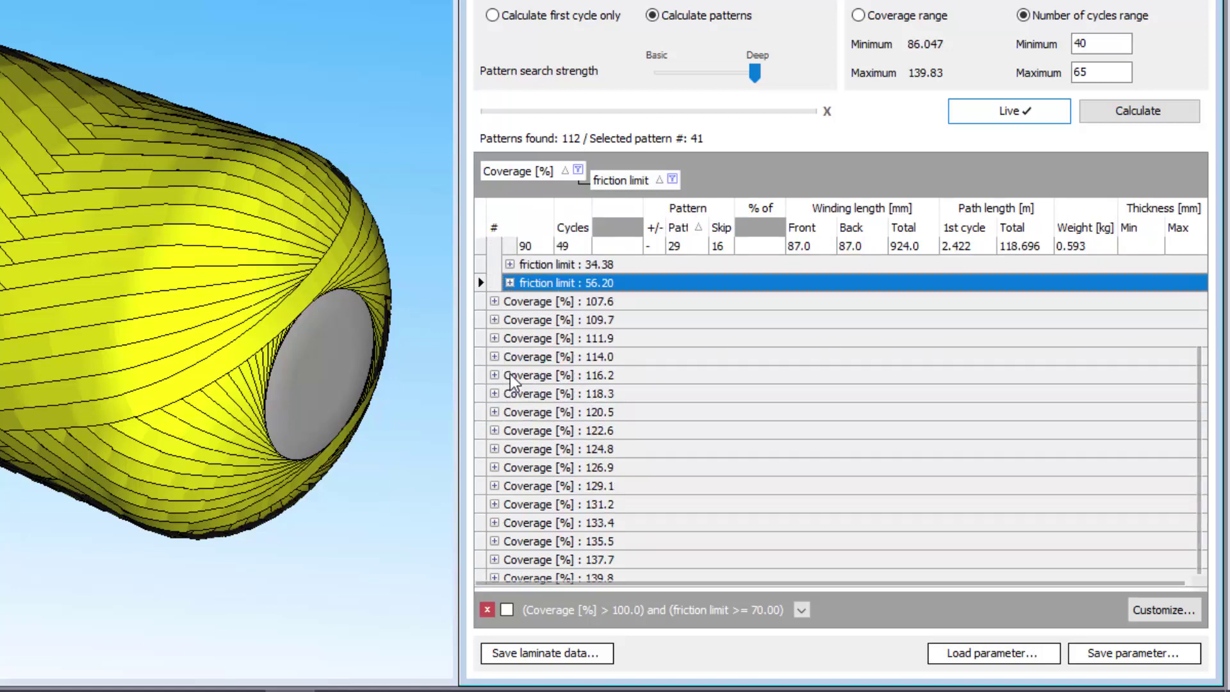
# Expand coverage group 114.0 and its friction limit subgroup 35.86, and select pattern 56 for preview
pyautogui.click(493, 356)
pyautogui.click(510, 398)
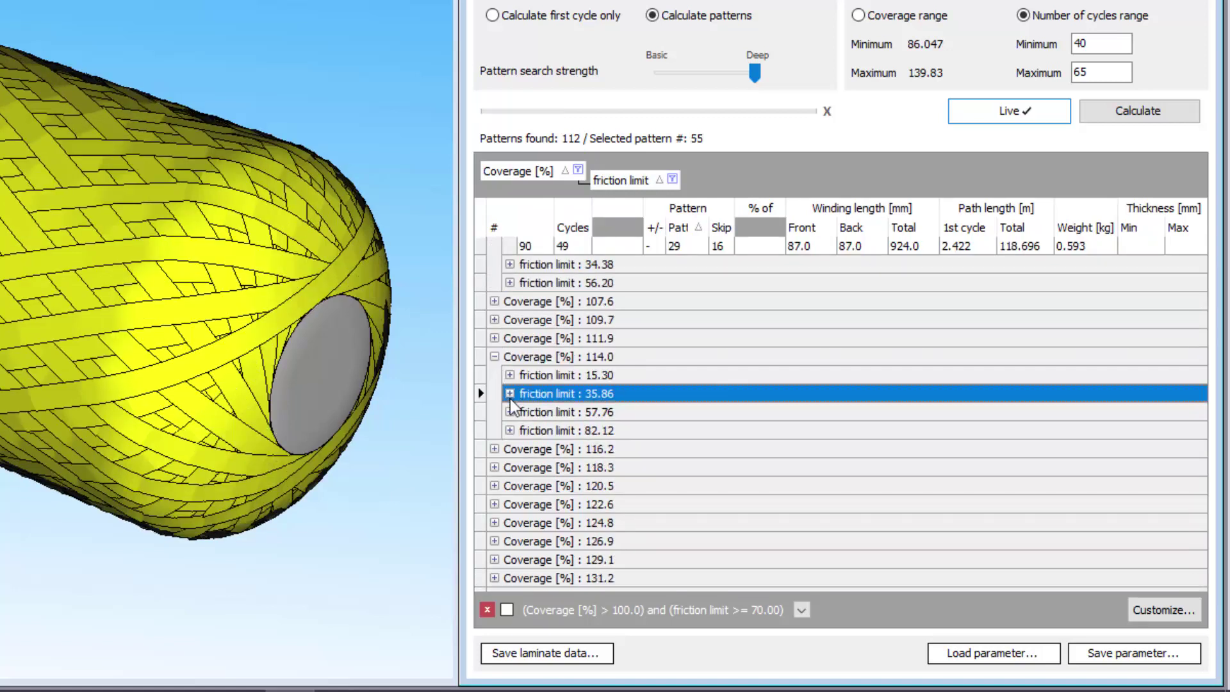
pyautogui.click(510, 393)
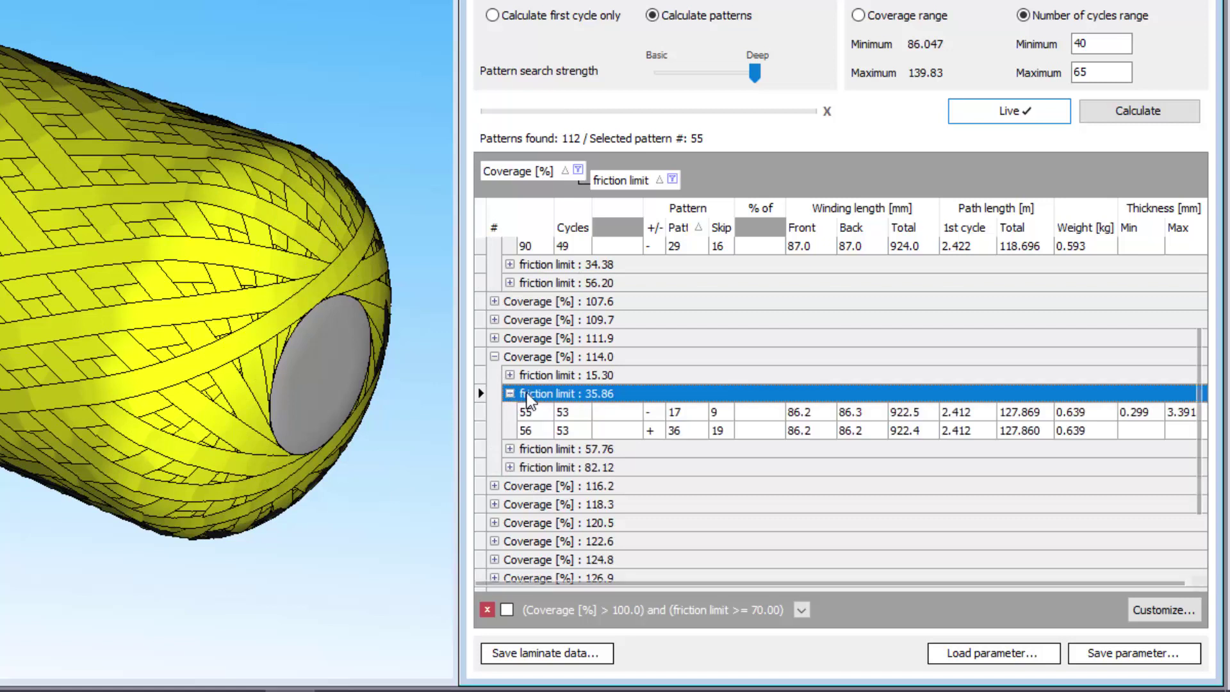
pyautogui.click(624, 430)
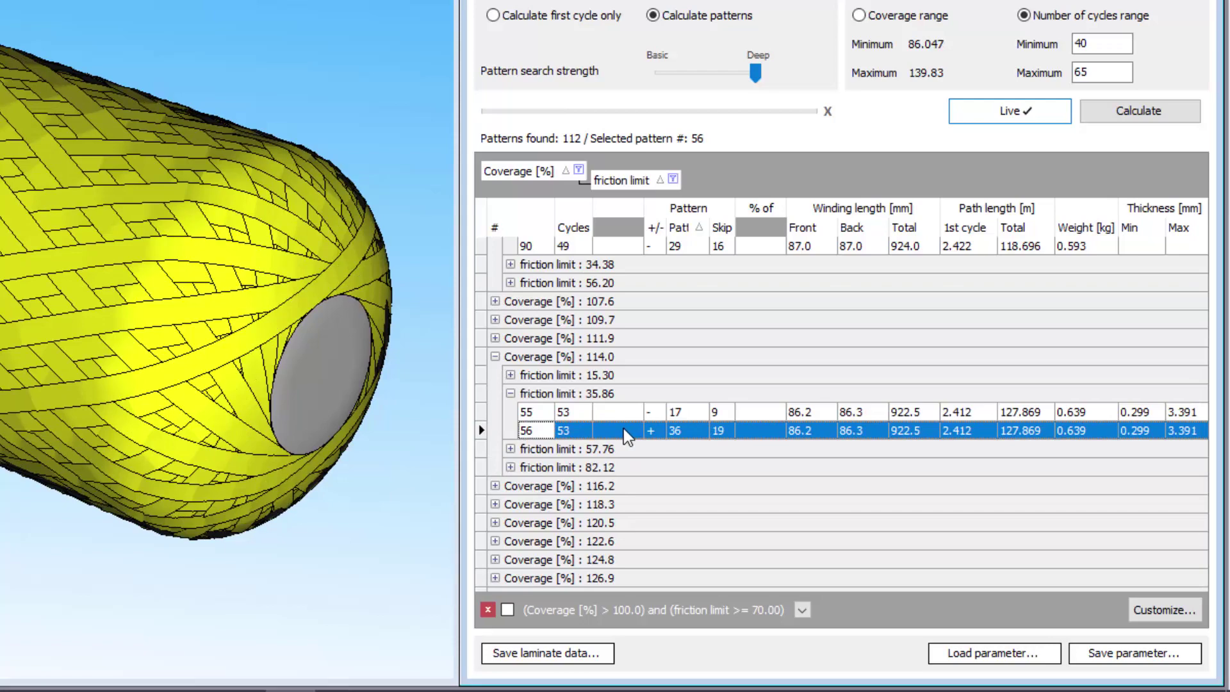
# Remove the friction limit and coverage groupings to return the patterns to a flat list
pyautogui.moveTo(648, 192); pyautogui.dragTo(669, 257)
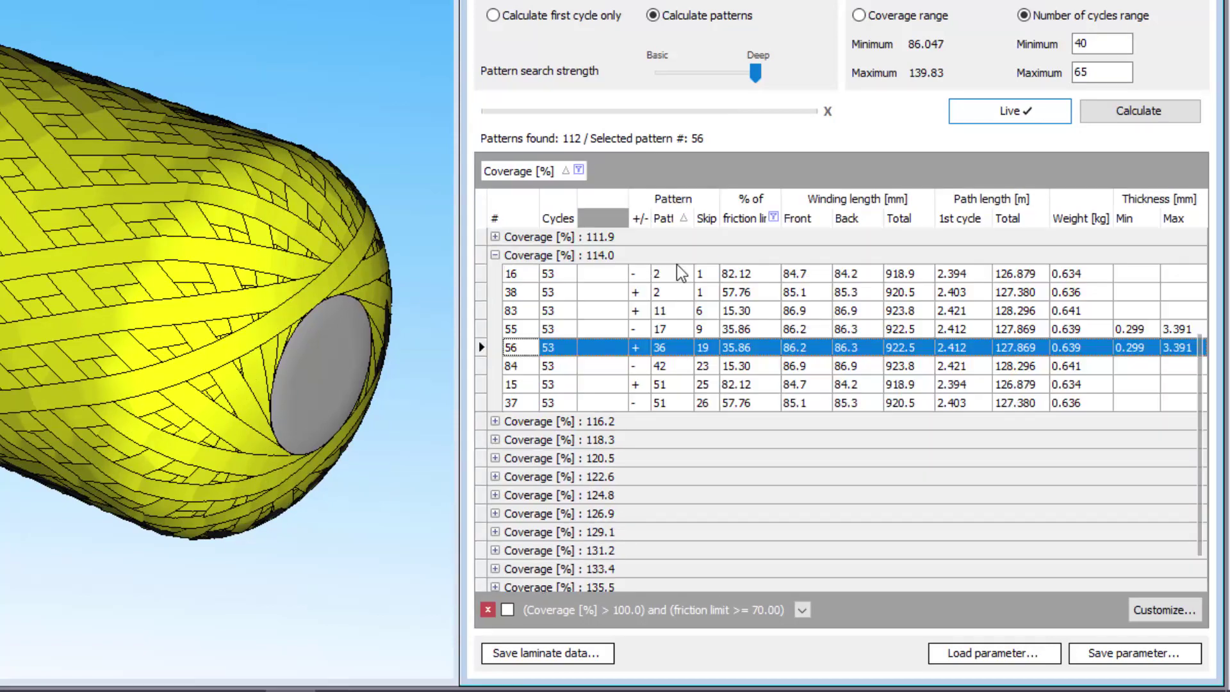
pyautogui.moveTo(551, 171); pyautogui.dragTo(600, 235)
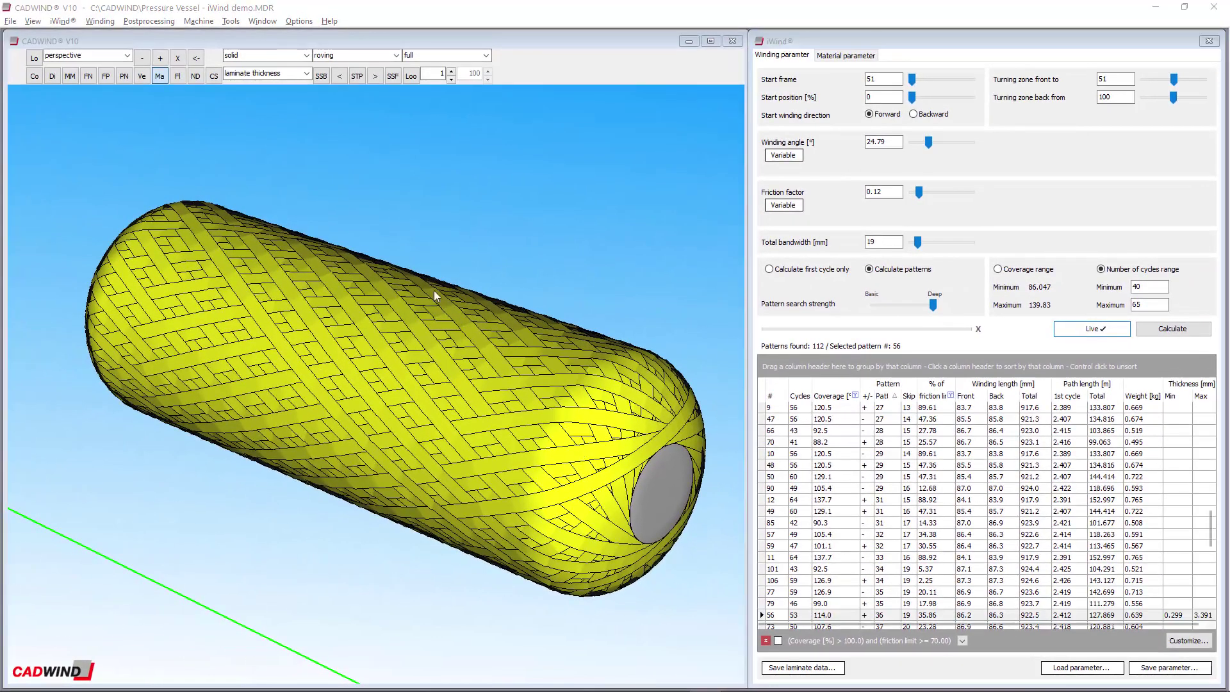
# Set the mandrel display to solid + mesh and clear the winding patterns from the view
pyautogui.click(282, 55)
pyautogui.click(280, 100)
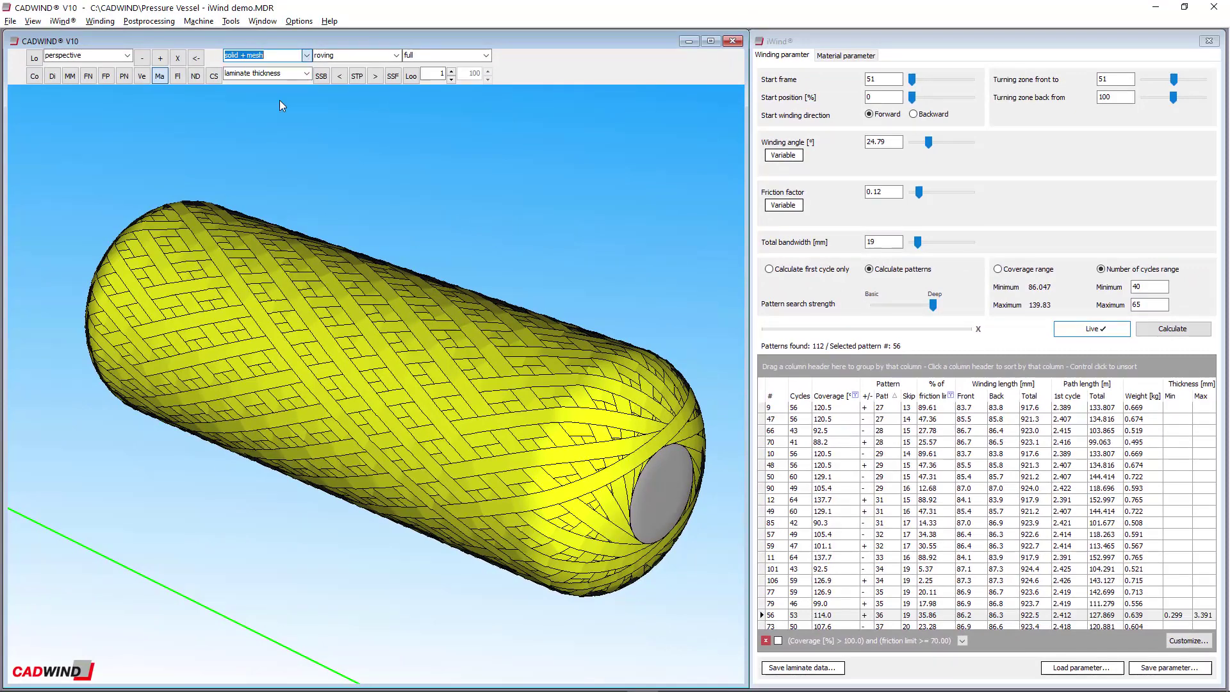
pyautogui.click(32, 21)
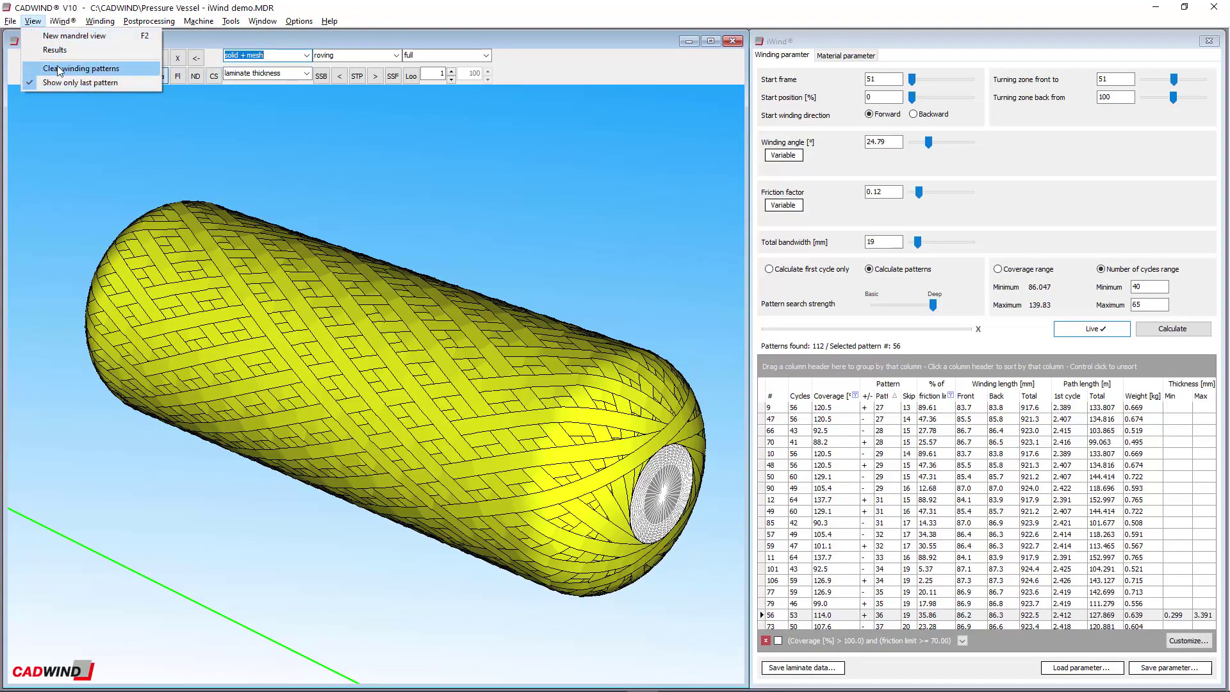
pyautogui.click(62, 68)
# Show the frame numbers along the mandrel and switch off the Ma display option
pyautogui.click(88, 76)
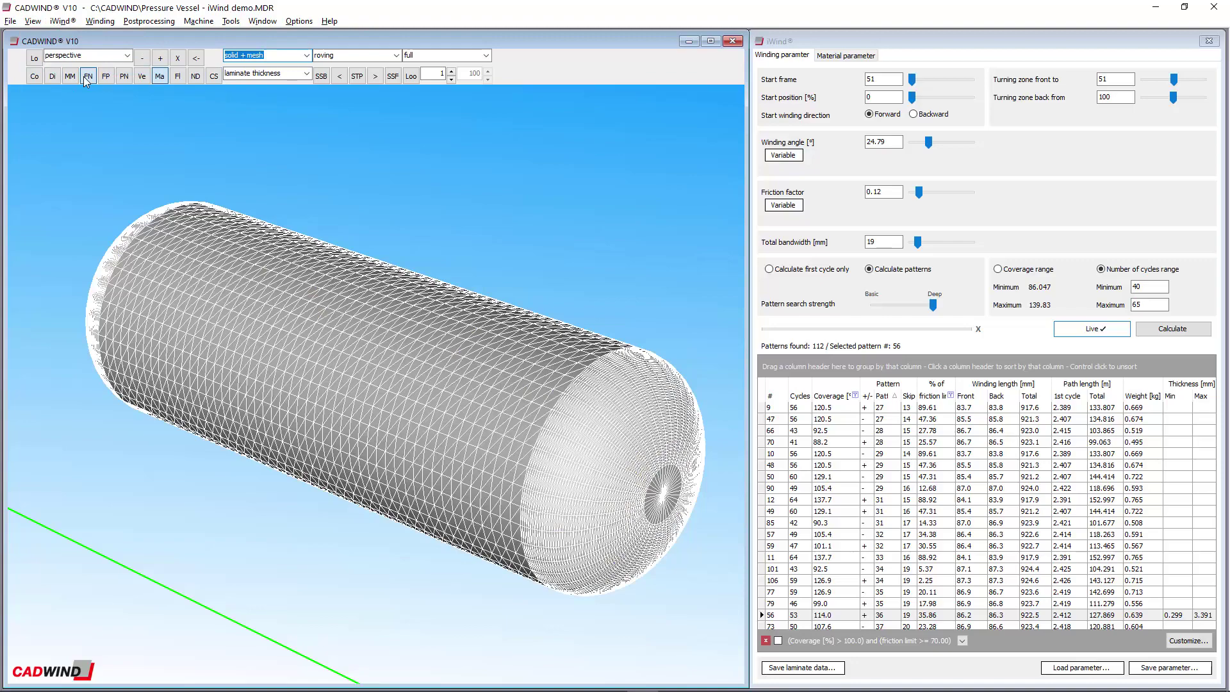
pyautogui.click(160, 78)
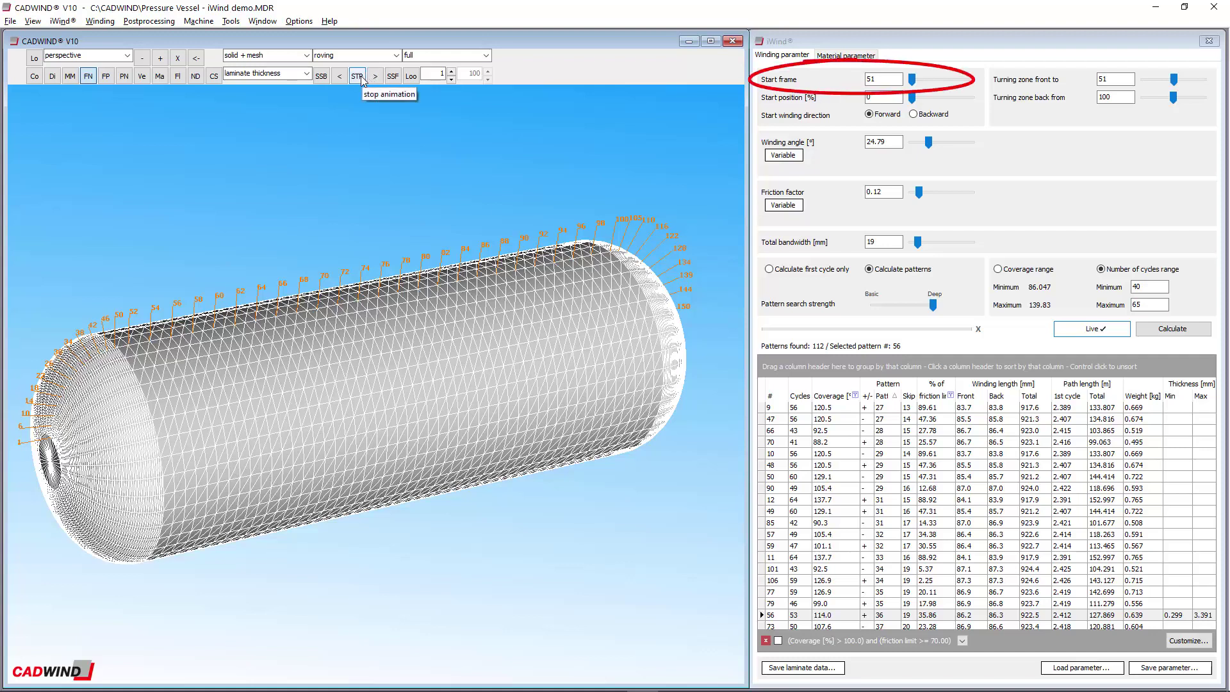
# Recalculate the patterns, then raise the forward winding animation's step setting to 4 and stop the animation
pyautogui.click(1161, 331)
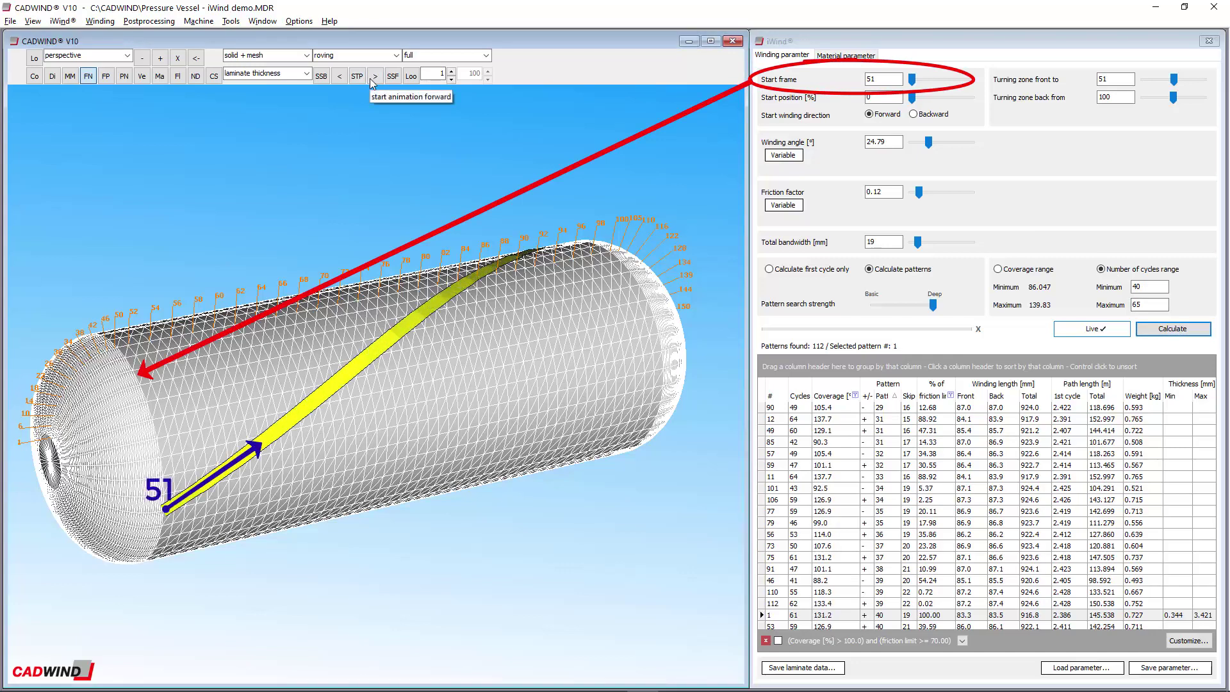
pyautogui.click(451, 71)
pyautogui.click(452, 71)
pyautogui.click(451, 71)
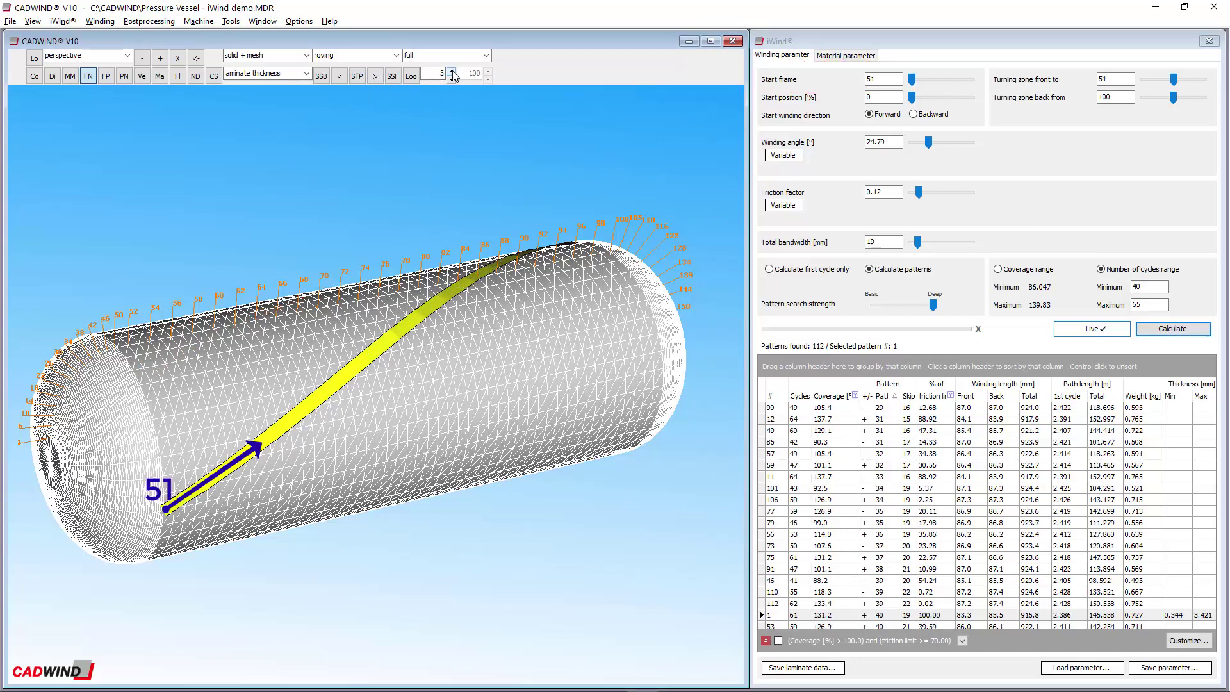
pyautogui.click(363, 80)
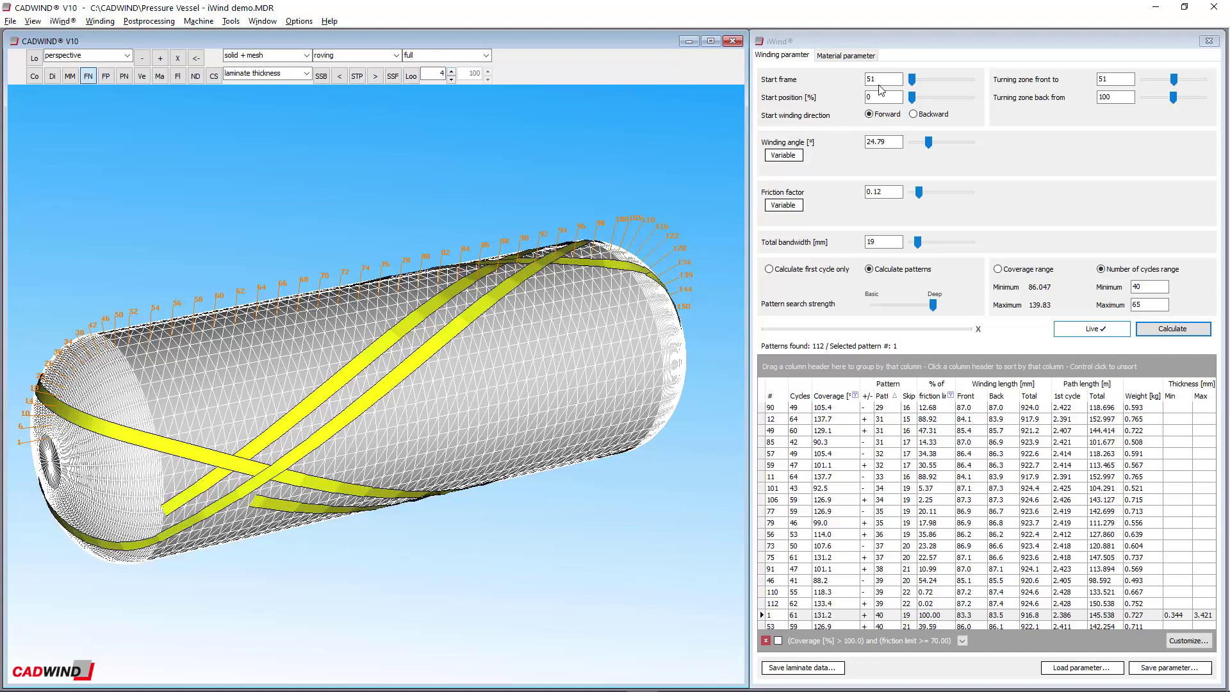
# Shift the start frame to 64 and 78, set it to 60, and play the winding animation forward
pyautogui.moveTo(911, 79); pyautogui.dragTo(928, 82)
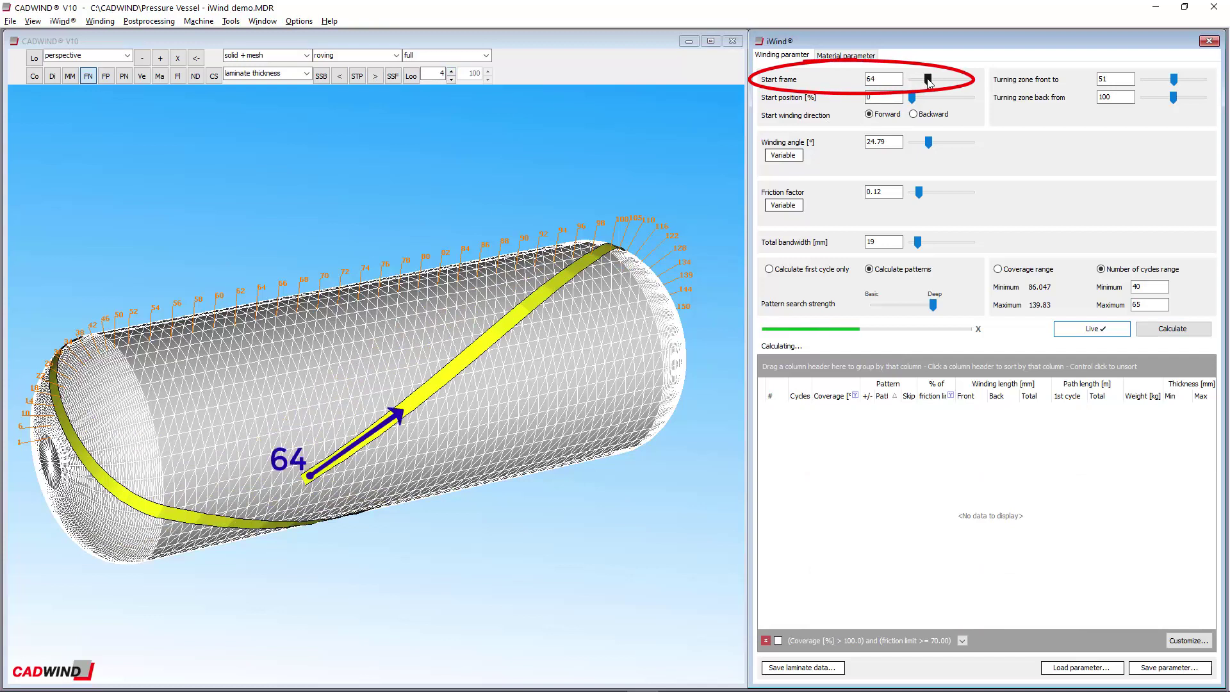
pyautogui.moveTo(928, 82); pyautogui.dragTo(947, 85)
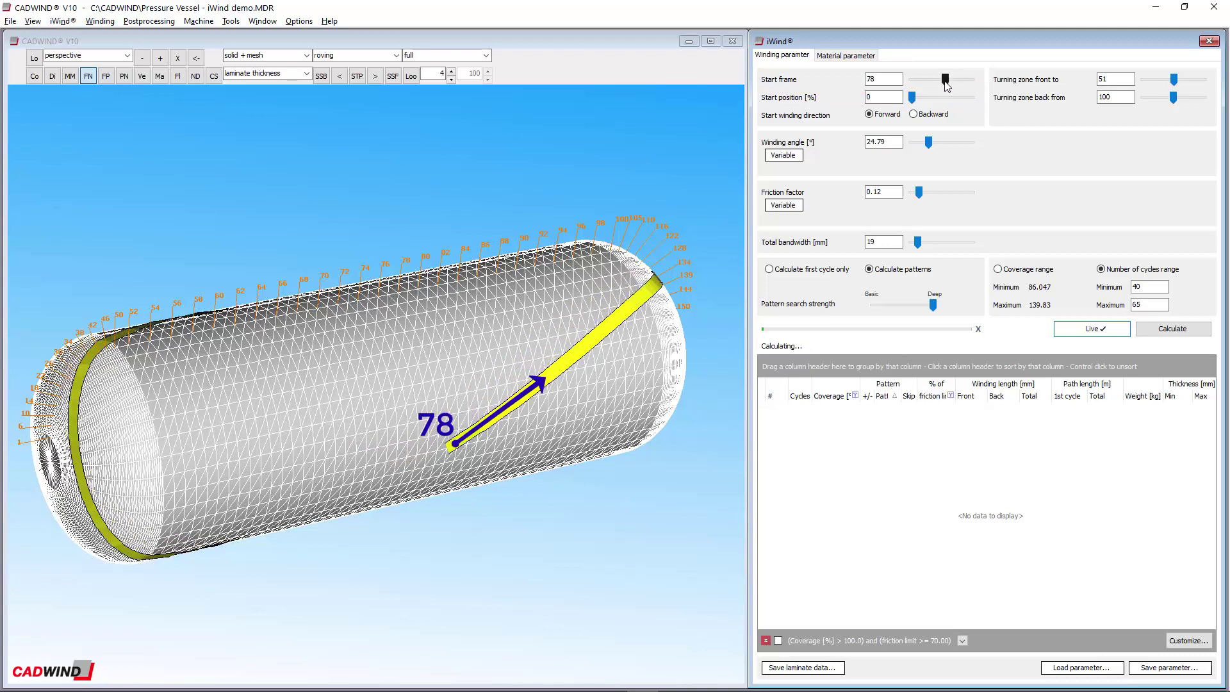
pyautogui.doubleClick(882, 81)
pyautogui.write('60')
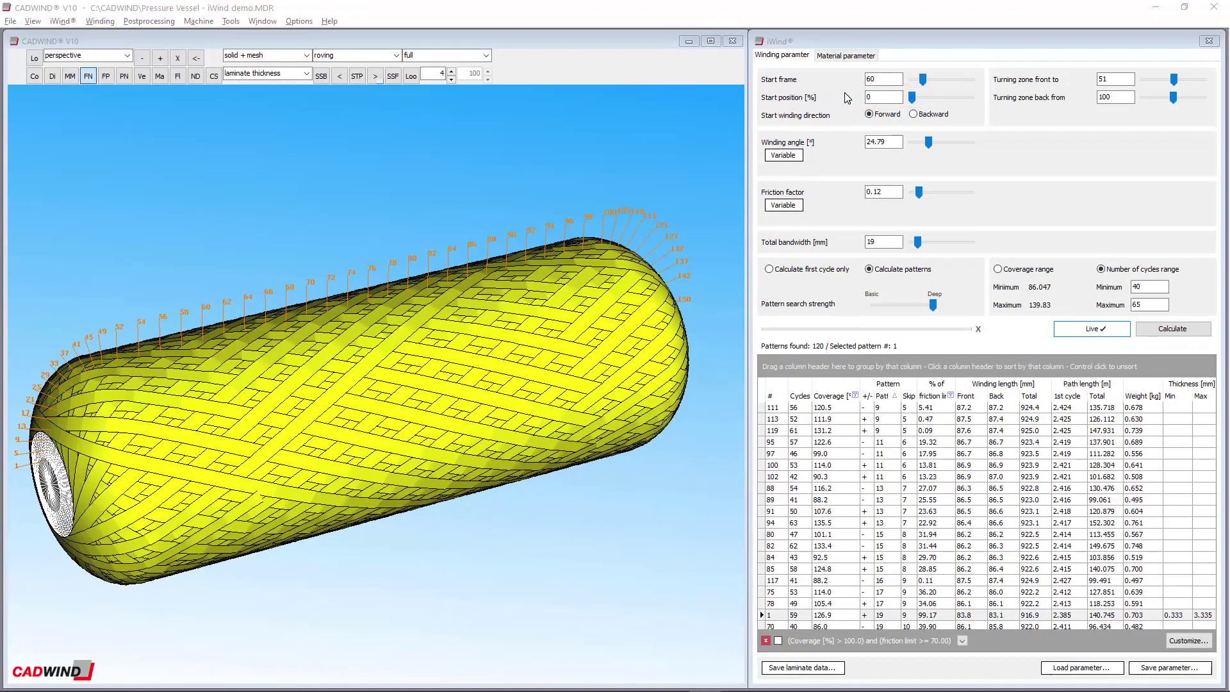
pyautogui.click(376, 78)
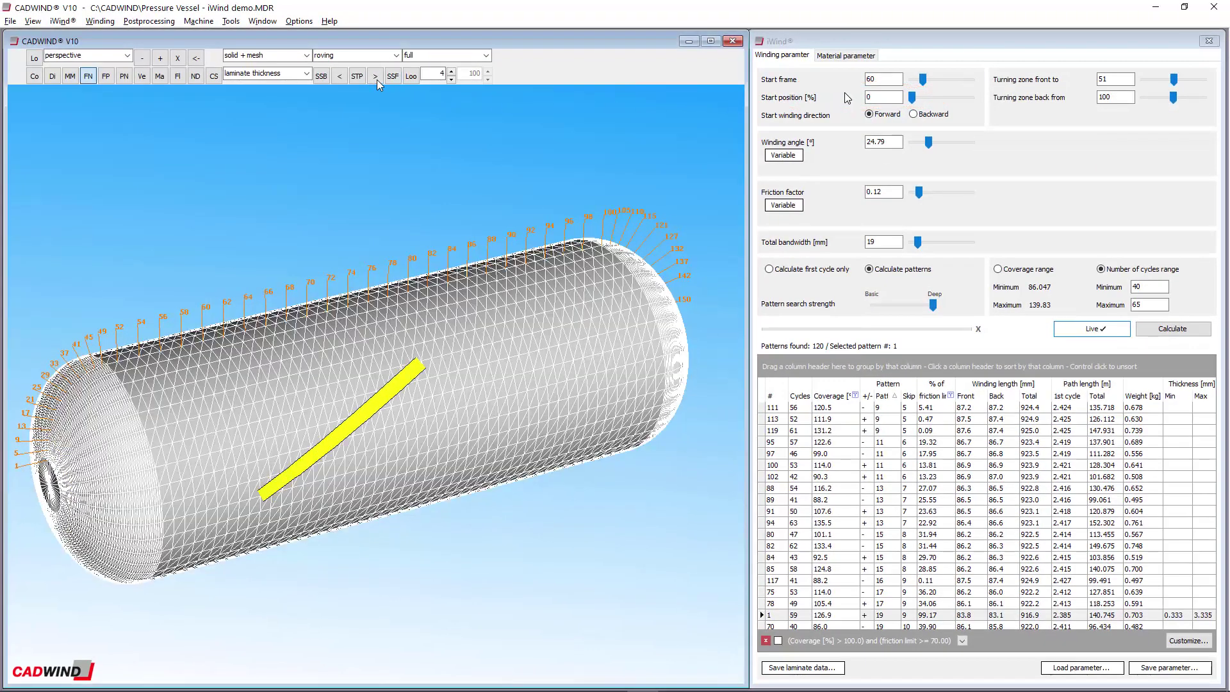
# Try the start position slider and the backward start winding direction, ending at 0 % and forward
pyautogui.moveTo(911, 104)
pyautogui.mouseDown()
pyautogui.moveTo(930, 105)
pyautogui.moveTo(912, 102)
pyautogui.mouseUp()
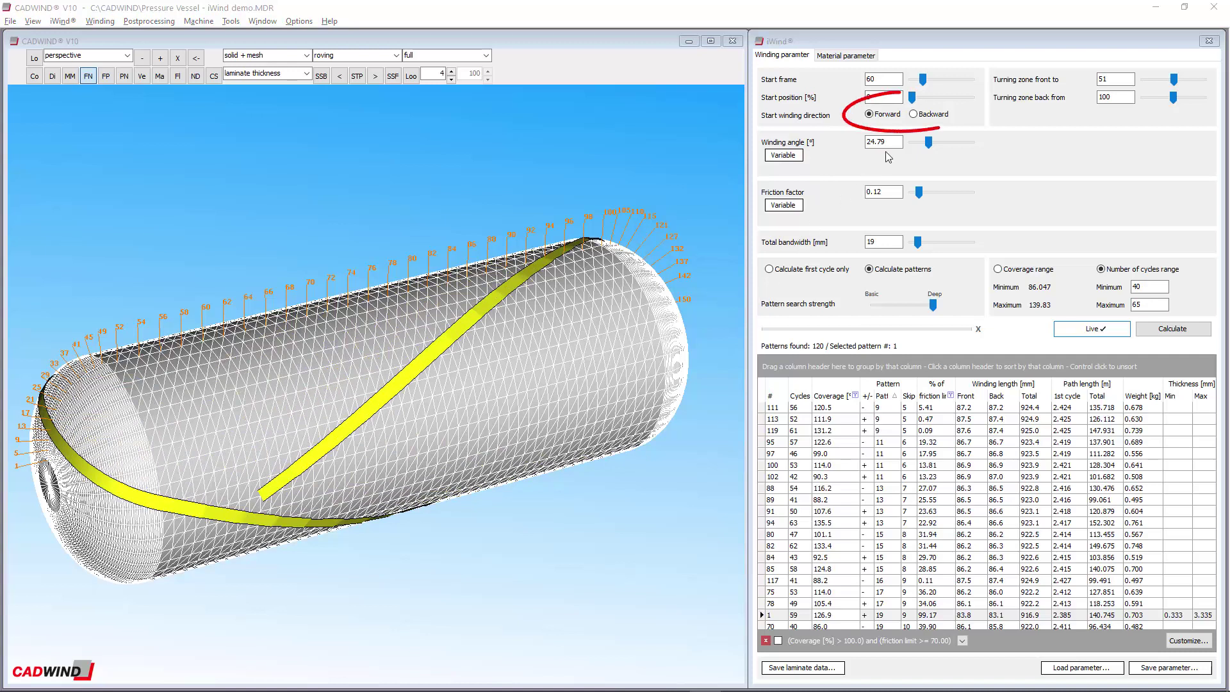
pyautogui.click(913, 114)
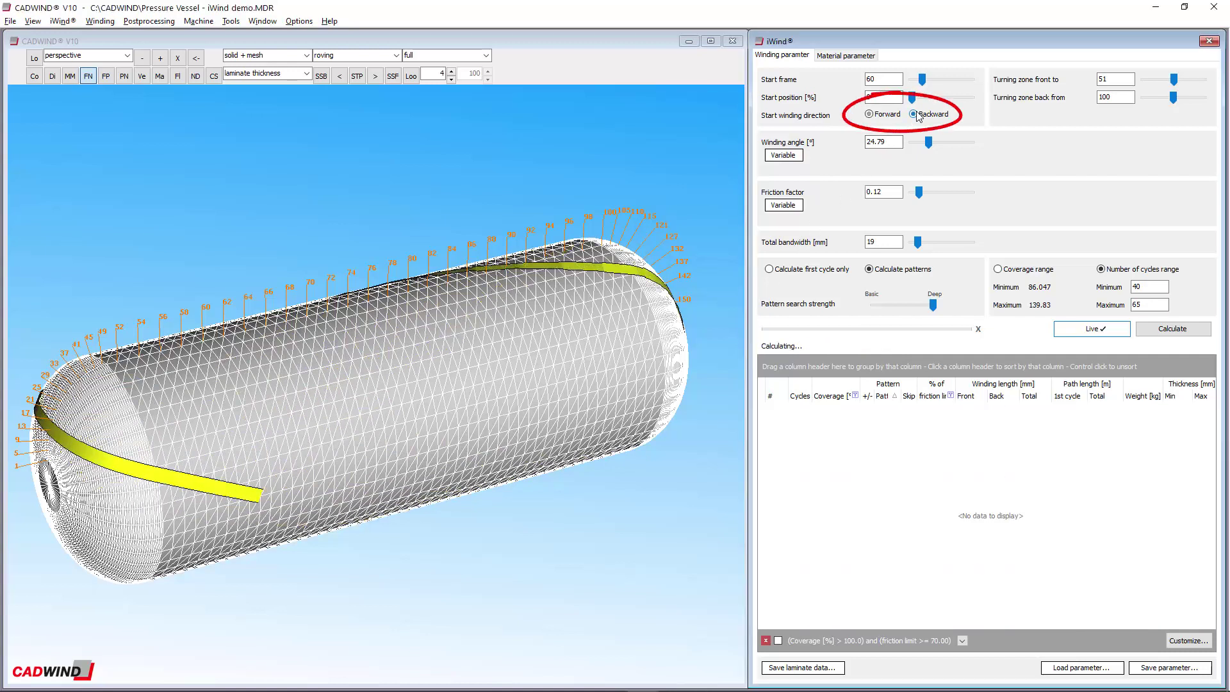
pyautogui.click(872, 116)
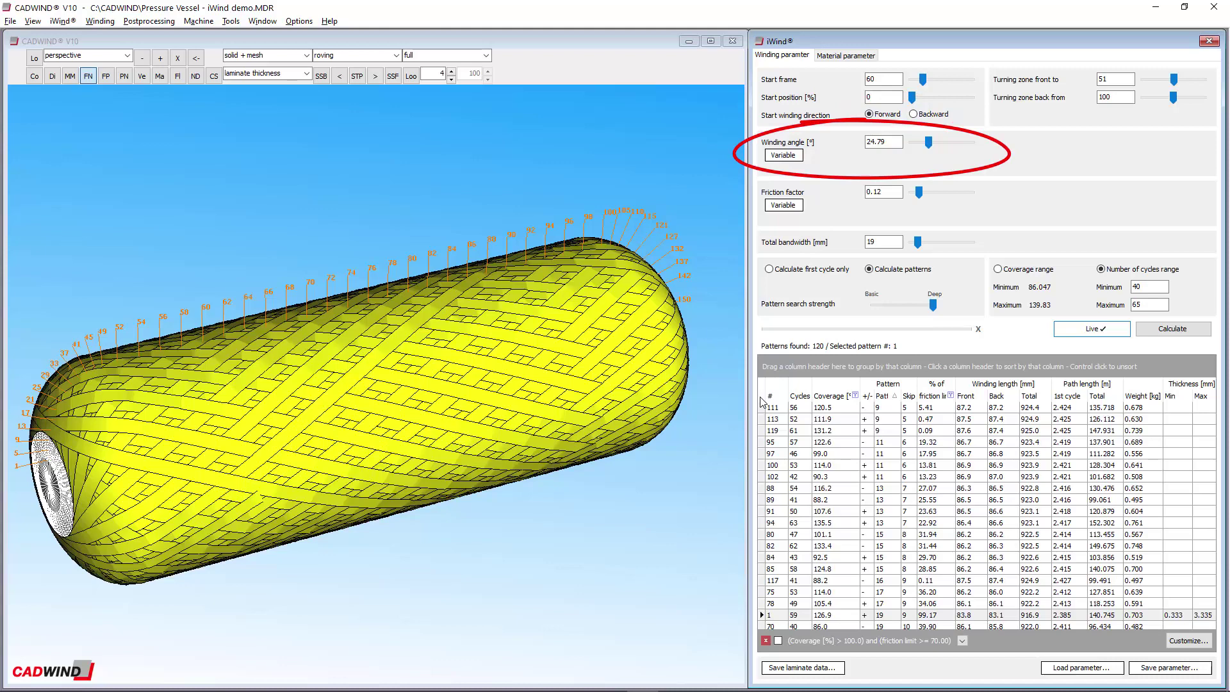
# Calculate the first cycle only and reduce the winding angle to 20.32°
pyautogui.click(771, 270)
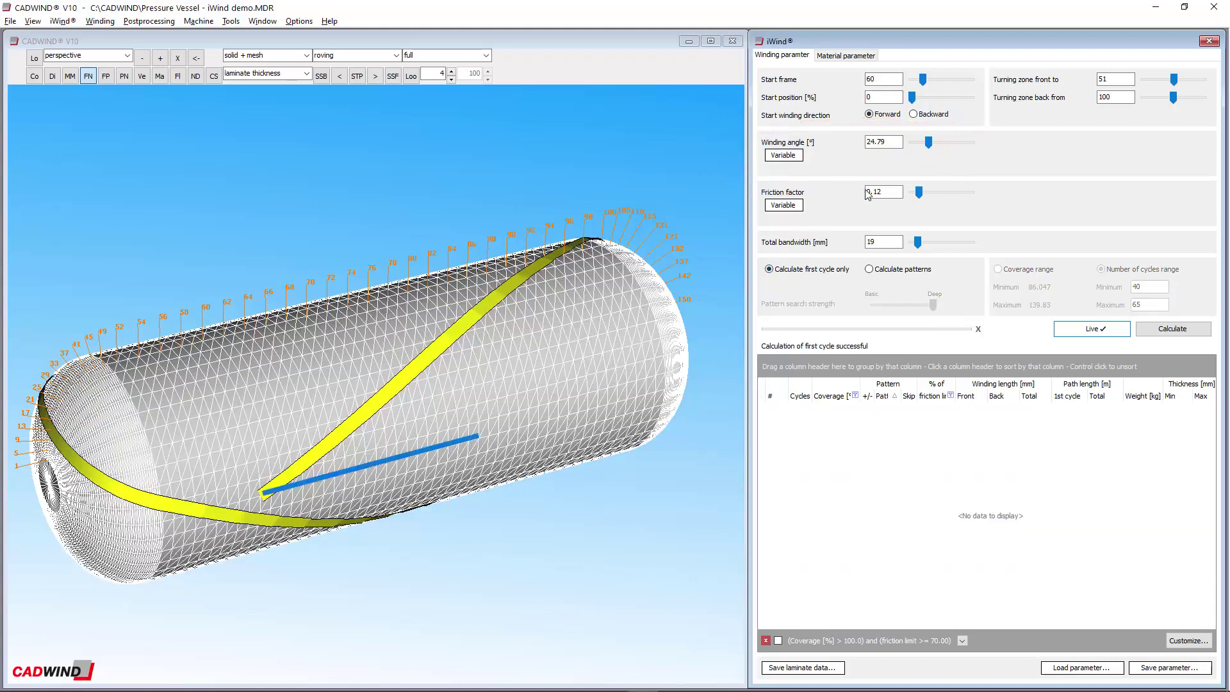
pyautogui.moveTo(927, 145)
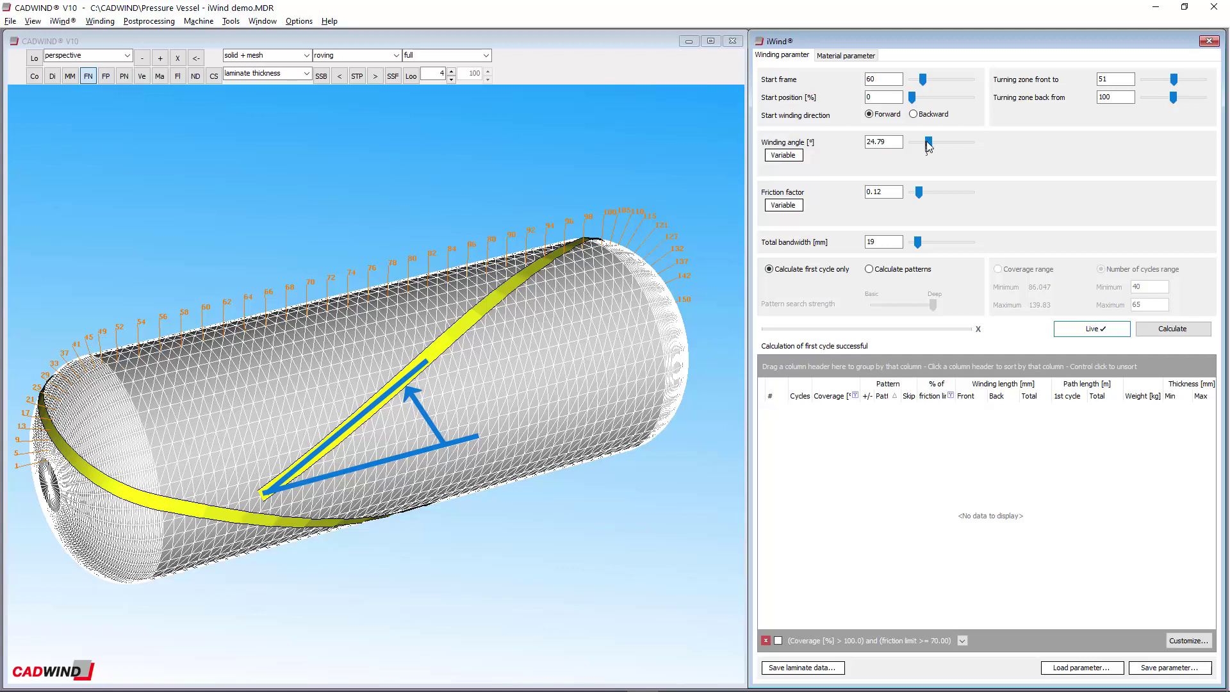
pyautogui.moveTo(929, 145)
pyautogui.mouseDown()
pyautogui.moveTo(957, 149)
pyautogui.moveTo(924, 147)
pyautogui.mouseUp()
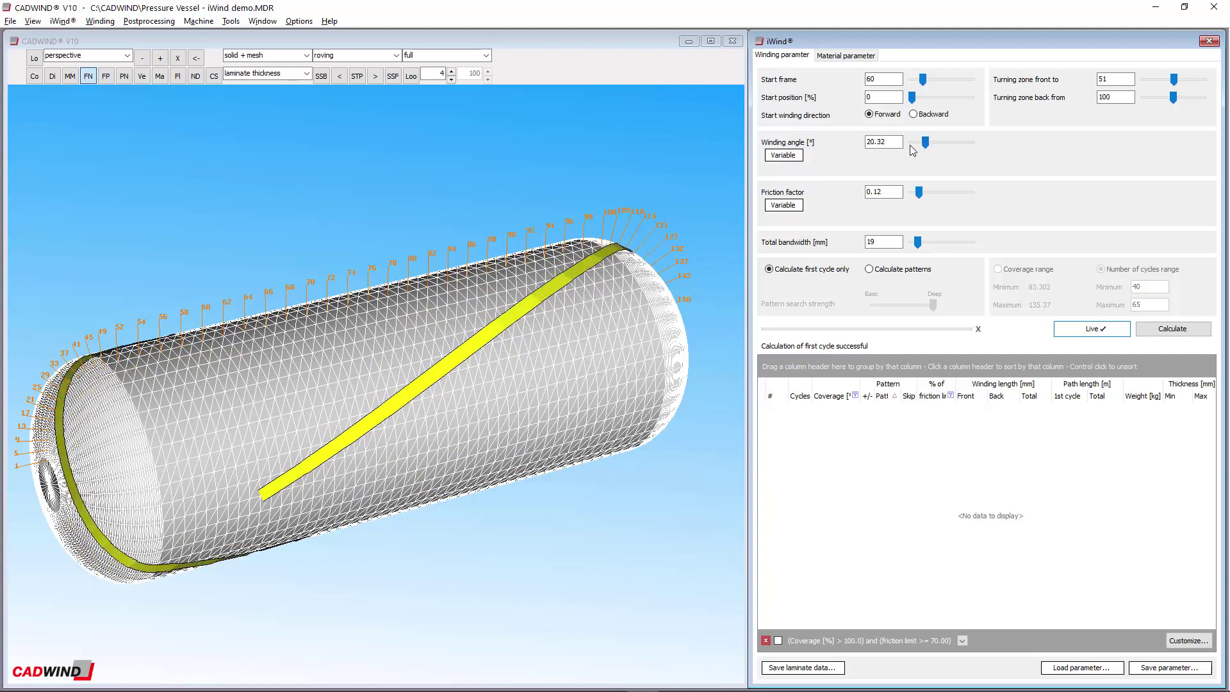
# Set the winding angle to 12° and turn off live calculation
pyautogui.doubleClick(897, 141)
pyautogui.write('12')
pyautogui.click(1093, 330)
# Set the winding angle to 45° and the start frame to 51
pyautogui.hotkey('shift', 'Tab')
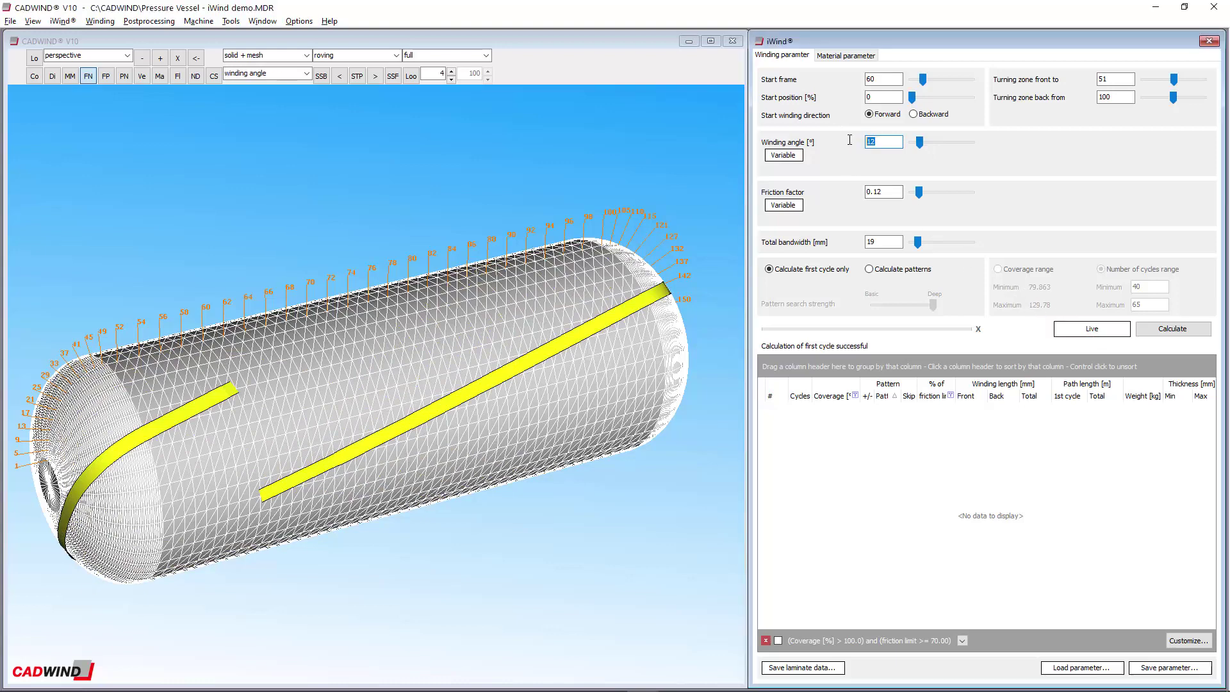
pyautogui.hotkey('shift', 'Tab')
pyautogui.hotkey('shift', 'Tab')
pyautogui.write('51')
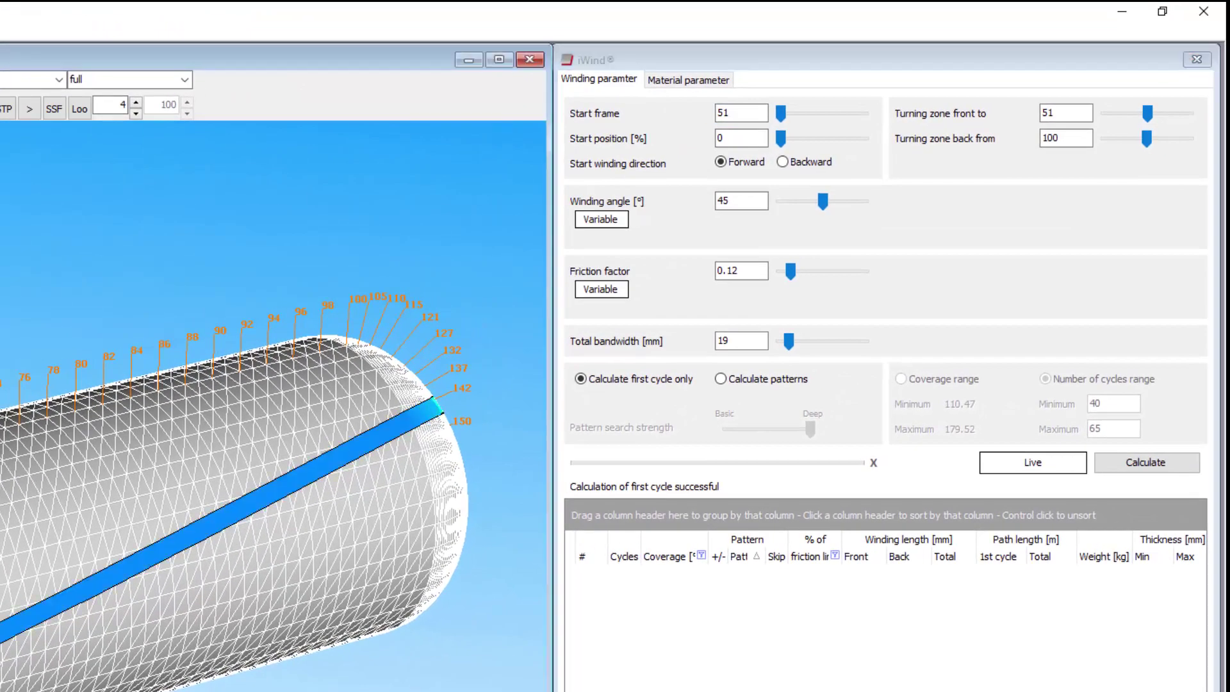
# Switch to calculating full patterns and set the friction factor to 0.3
pyautogui.click(721, 379)
pyautogui.hotkey('shift', 'Tab')
pyautogui.hotkey('shift', 'Tab')
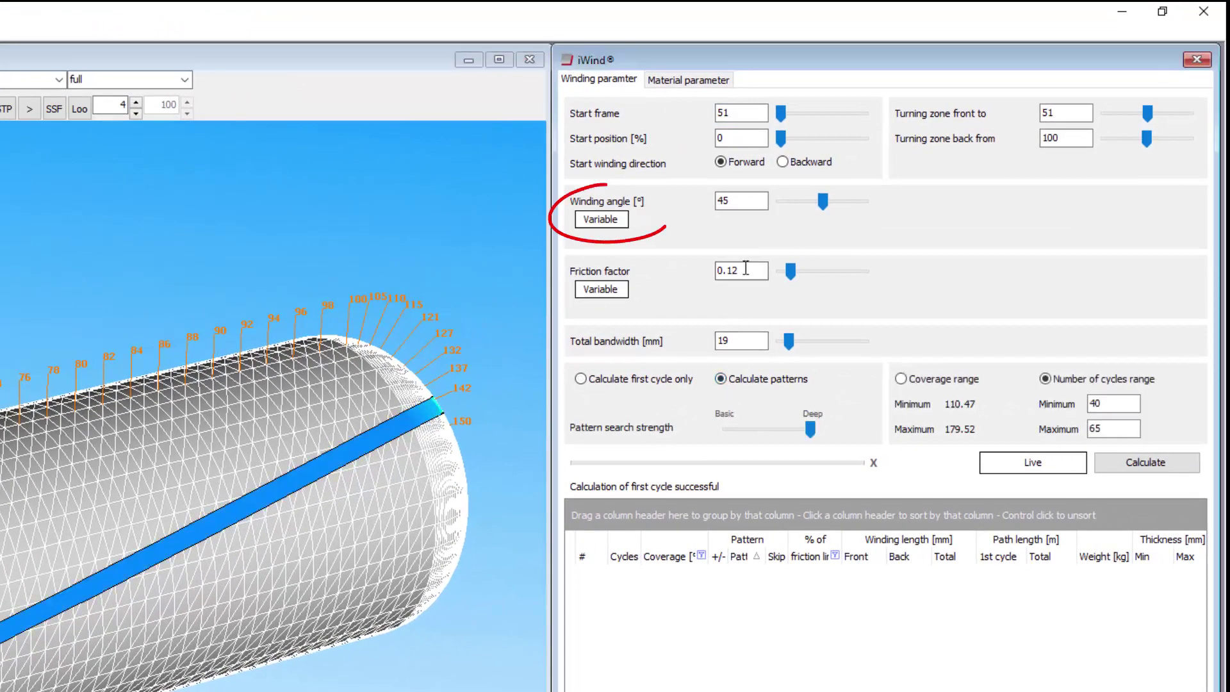
pyautogui.write('0.3')
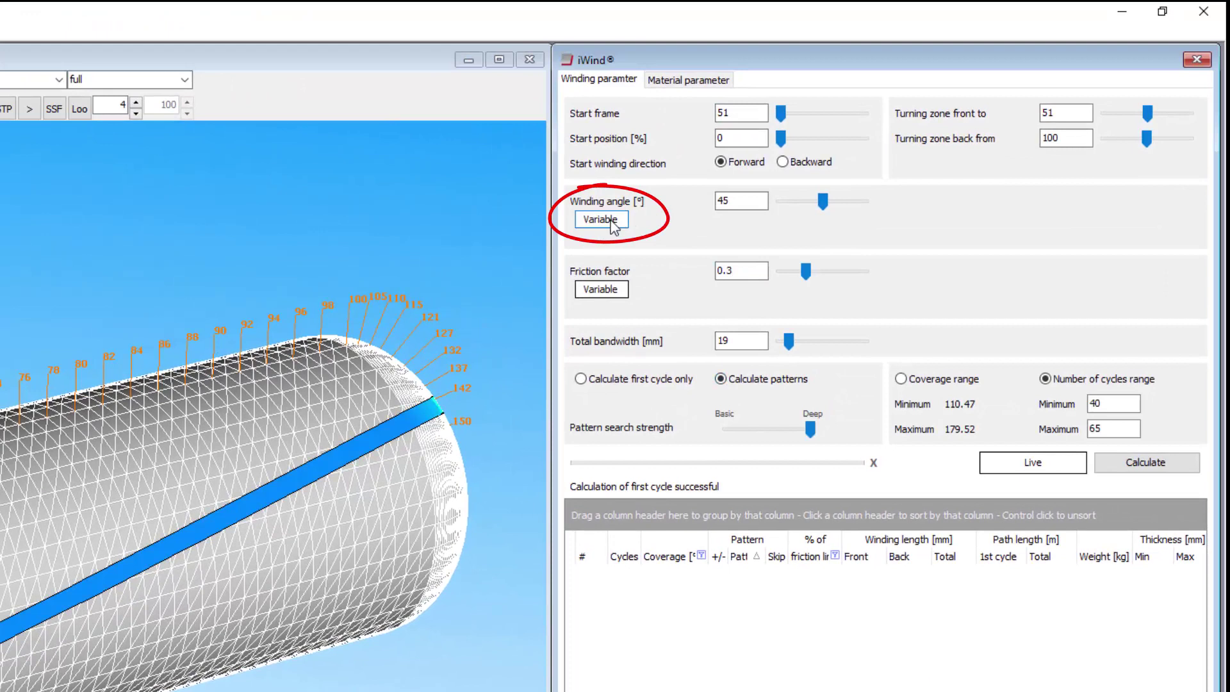
# Make the winding angle variable with 57° for frames 60 to 90, and turn on live calculation
pyautogui.click(612, 224)
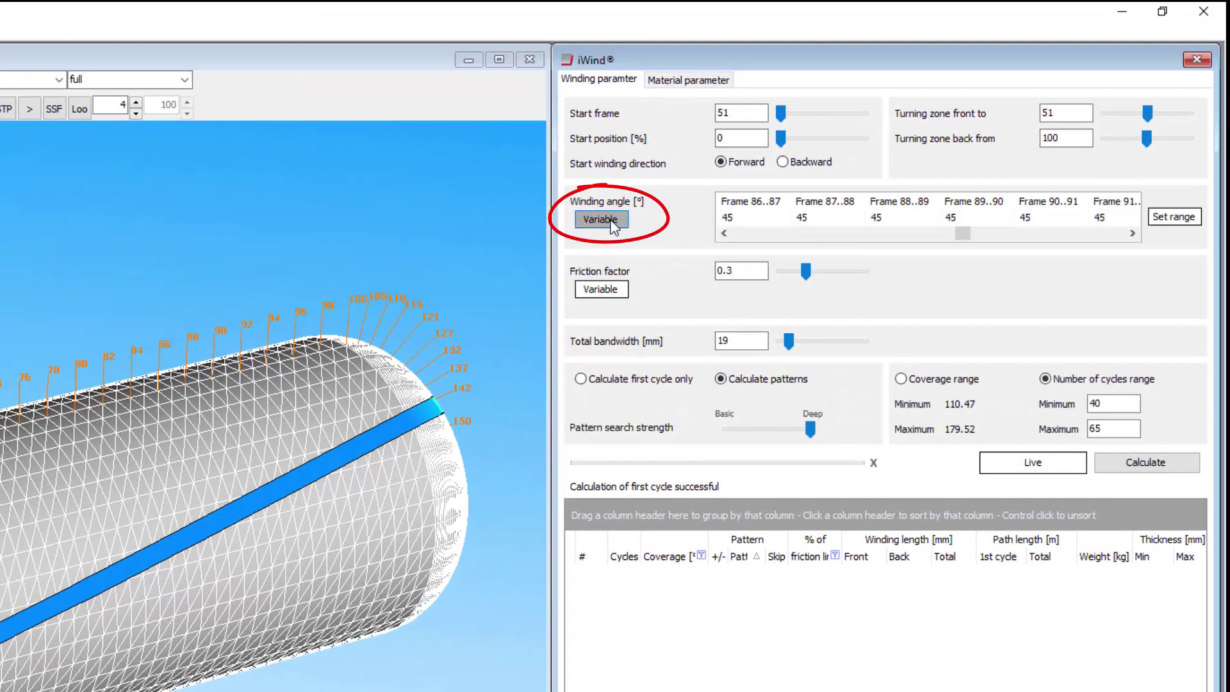
pyautogui.click(1050, 221)
pyautogui.click(1100, 219)
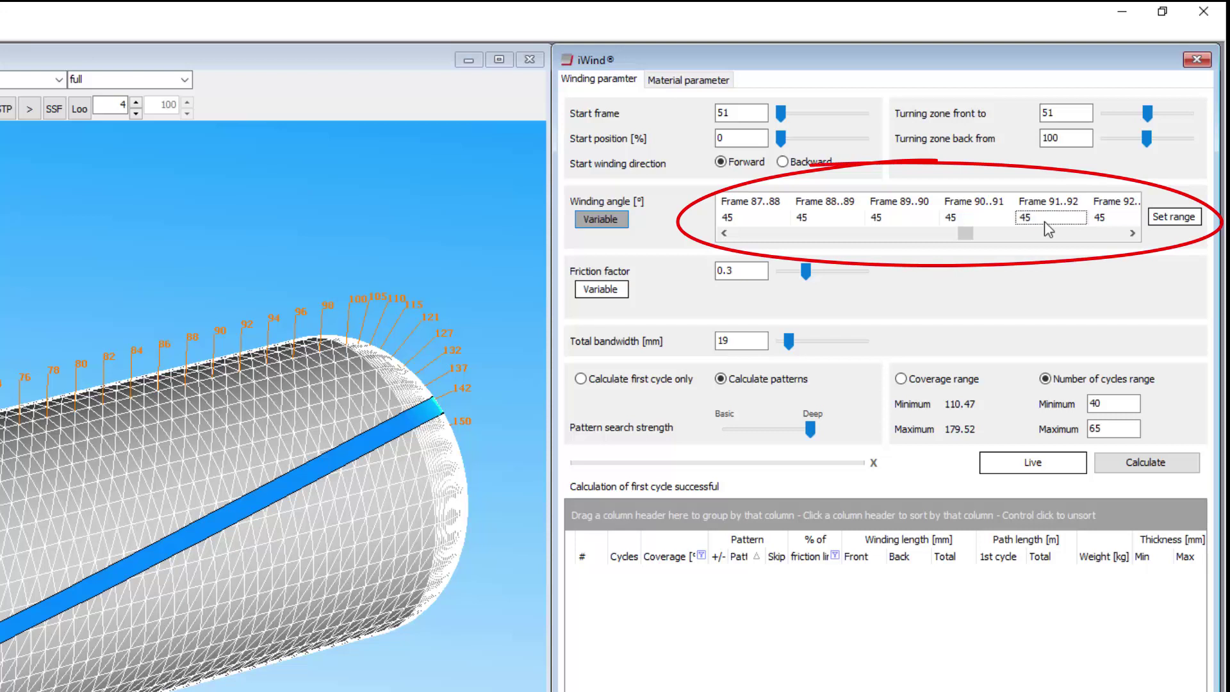
pyautogui.click(1170, 219)
pyautogui.doubleClick(960, 291)
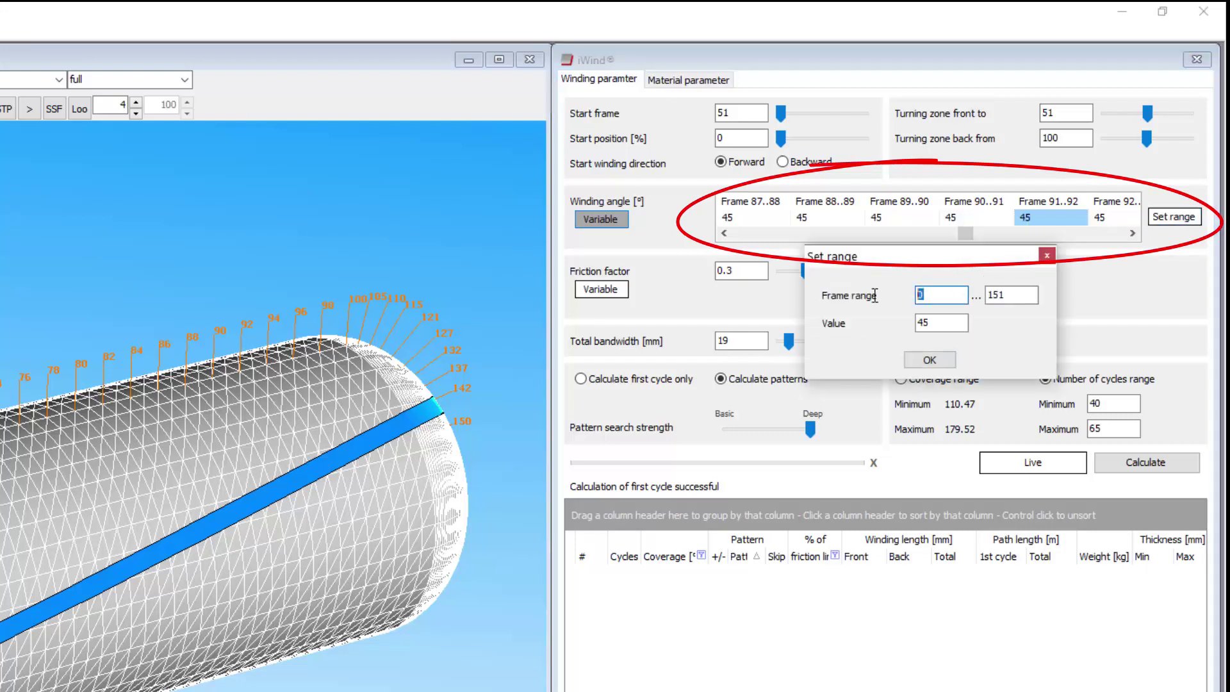
pyautogui.write('60')
pyautogui.click(1009, 294)
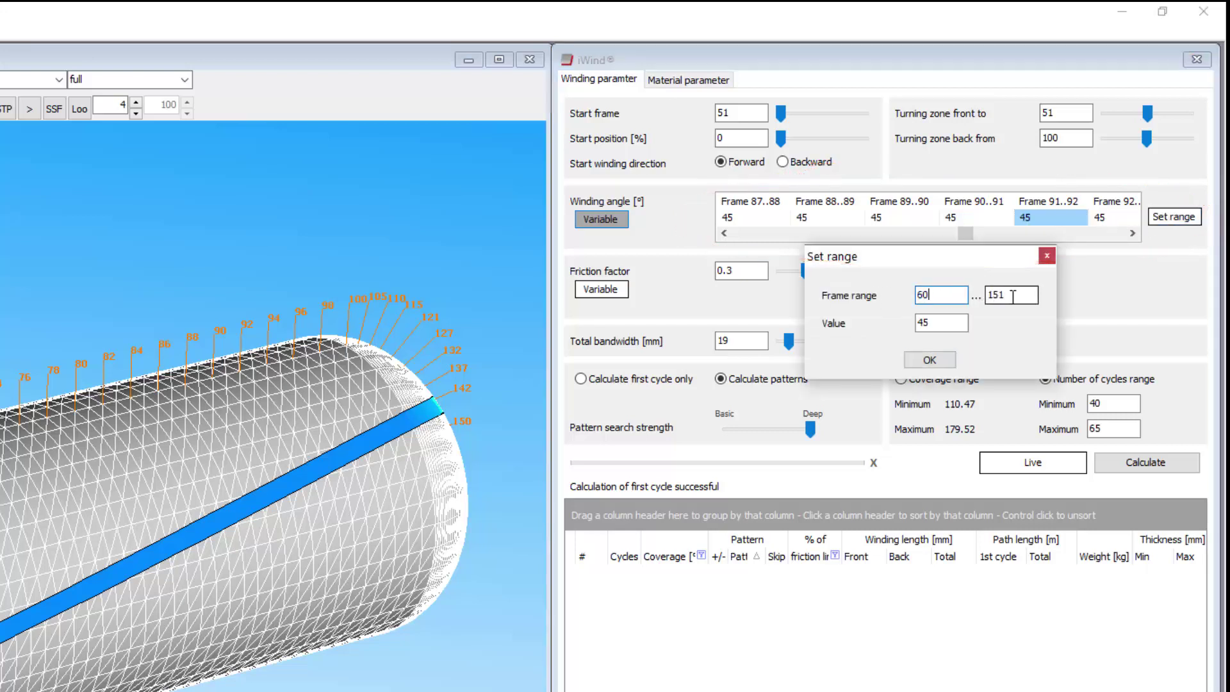
pyautogui.doubleClick(1013, 295)
pyautogui.doubleClick(927, 323)
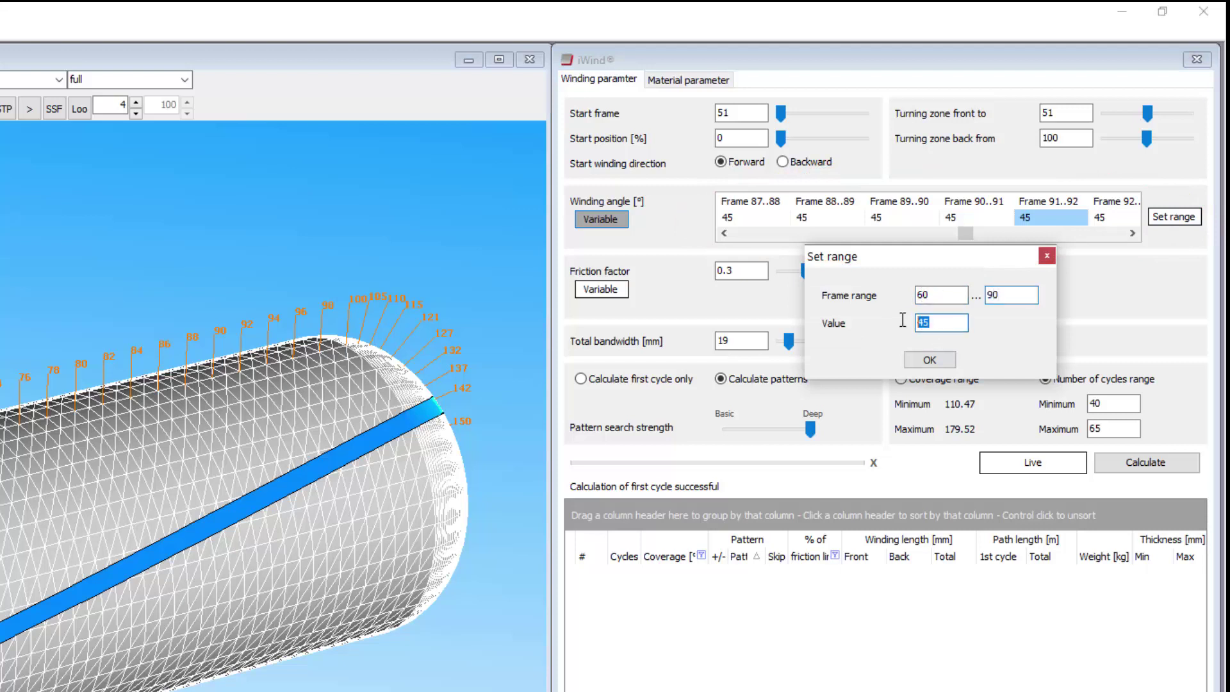
pyautogui.write('57')
pyautogui.click(928, 360)
pyautogui.click(1004, 462)
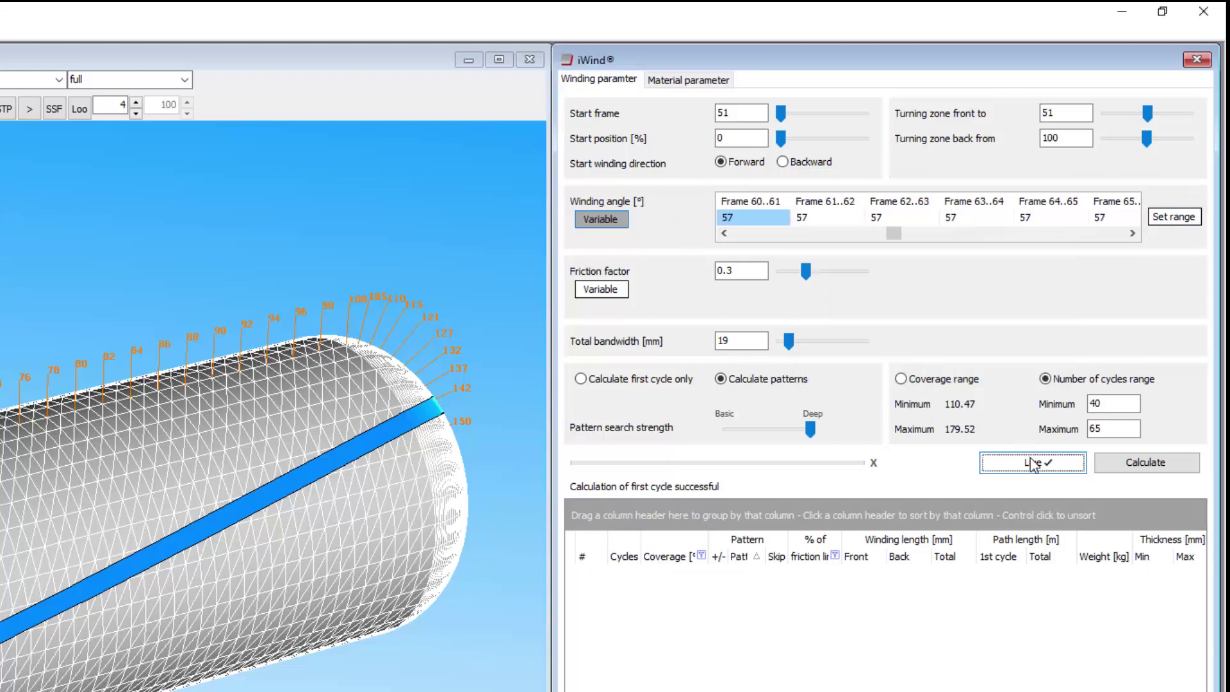
# Set the variable winding angle to 70° for frames 70 to 80 and review the angles of the other frames
pyautogui.click(1172, 217)
pyautogui.doubleClick(941, 294)
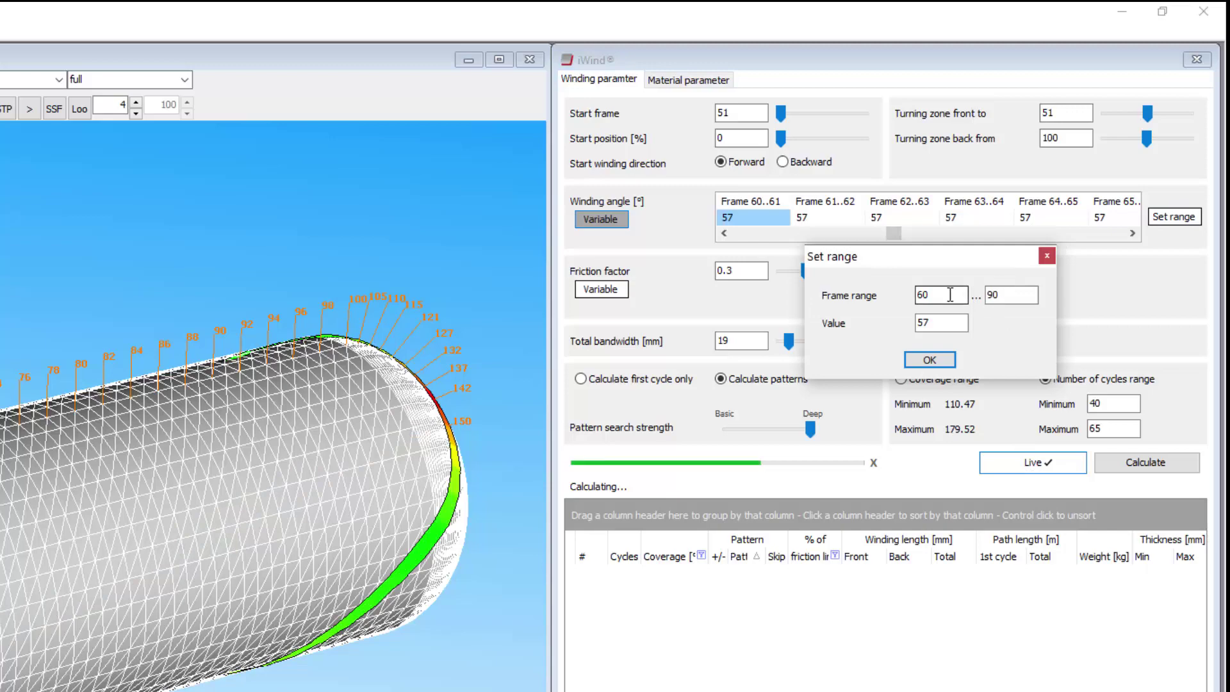
pyautogui.write('70')
pyautogui.press('Tab')
pyautogui.write('80')
pyautogui.doubleClick(927, 324)
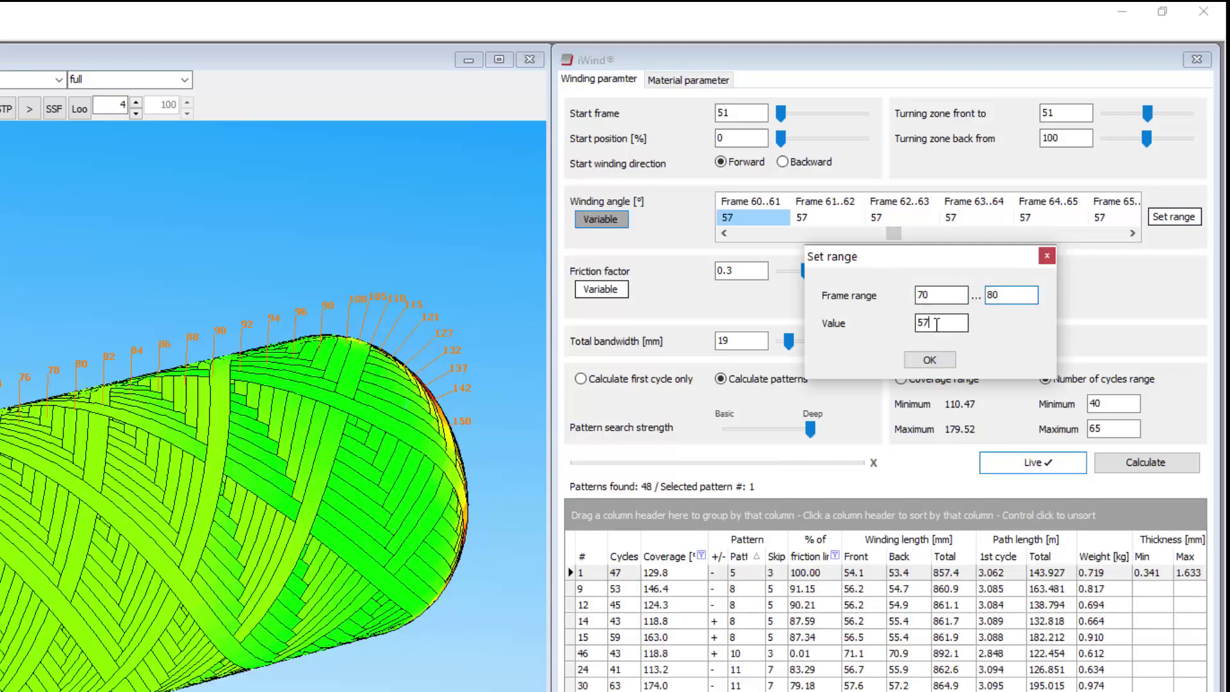
pyautogui.write('70')
pyautogui.click(930, 359)
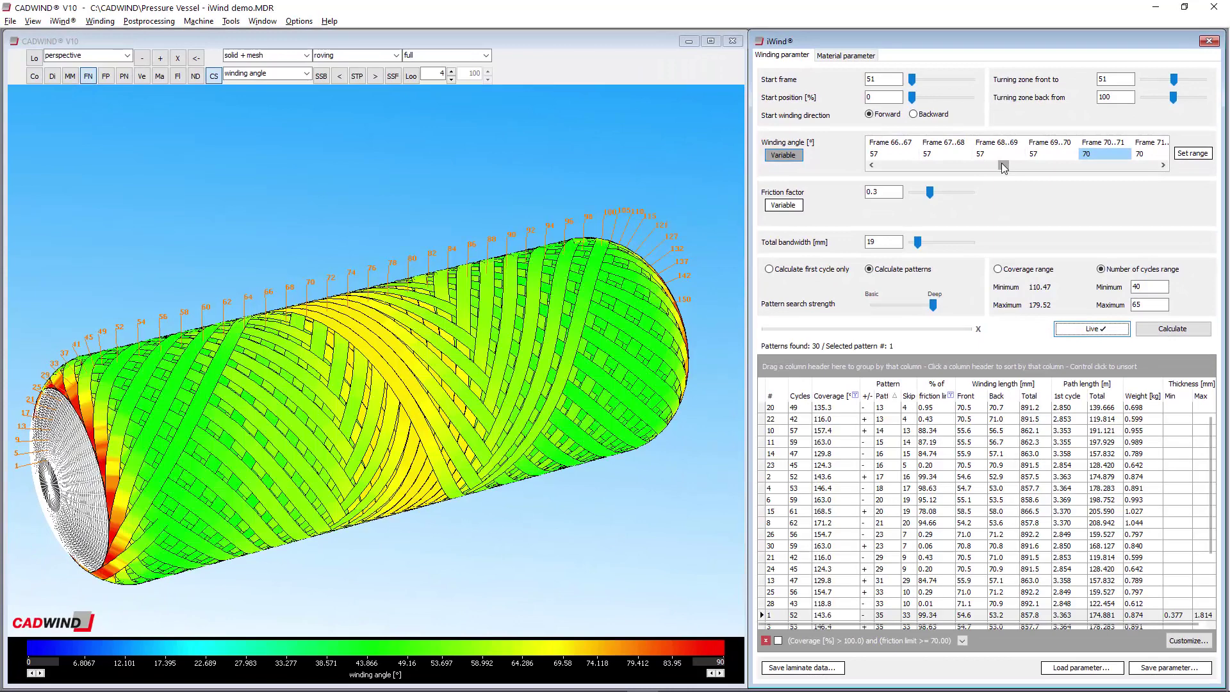
pyautogui.moveTo(1003, 168)
pyautogui.mouseDown()
pyautogui.moveTo(1049, 168)
pyautogui.moveTo(967, 163)
pyautogui.mouseUp()
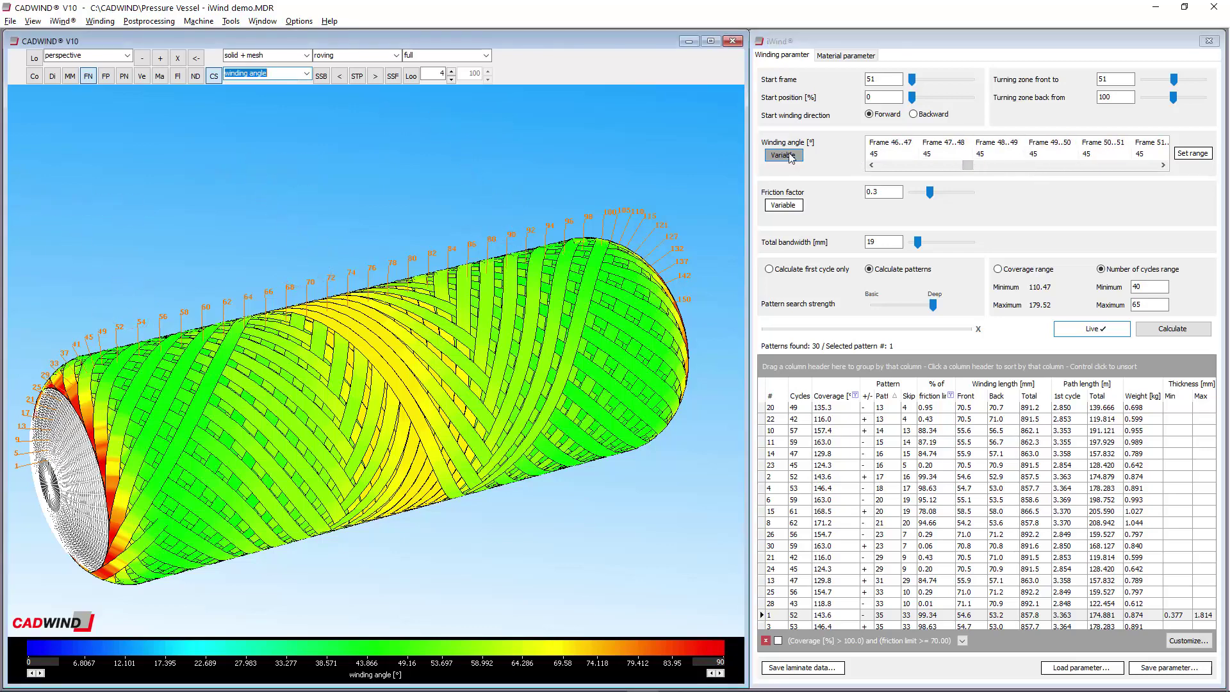
# Return to a constant winding angle of 12° and turn off the winding angle colour scale (CS)
pyautogui.click(791, 158)
pyautogui.doubleClick(861, 140)
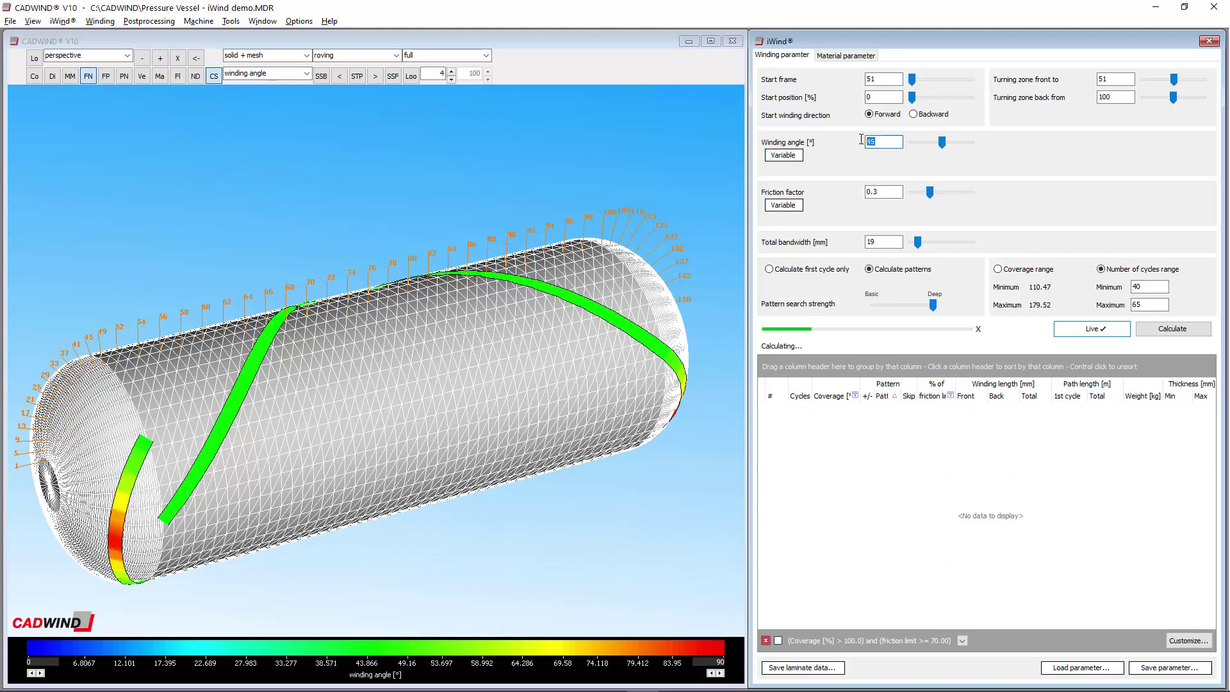
pyautogui.write('12')
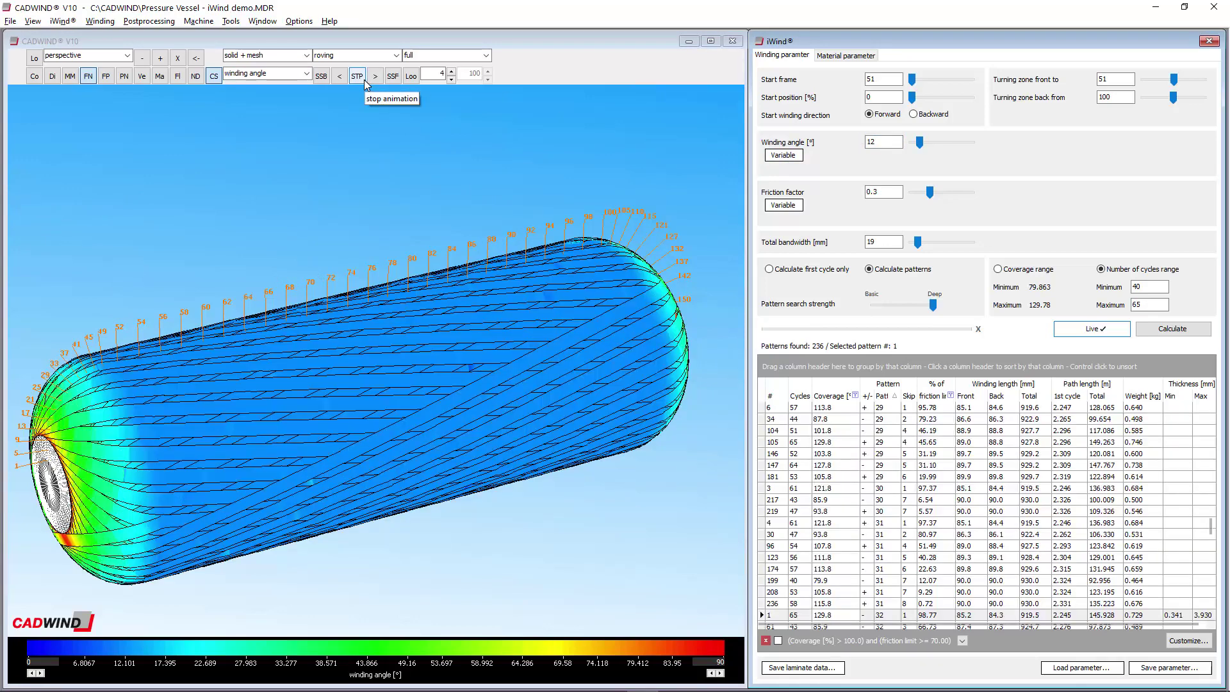
pyautogui.click(358, 76)
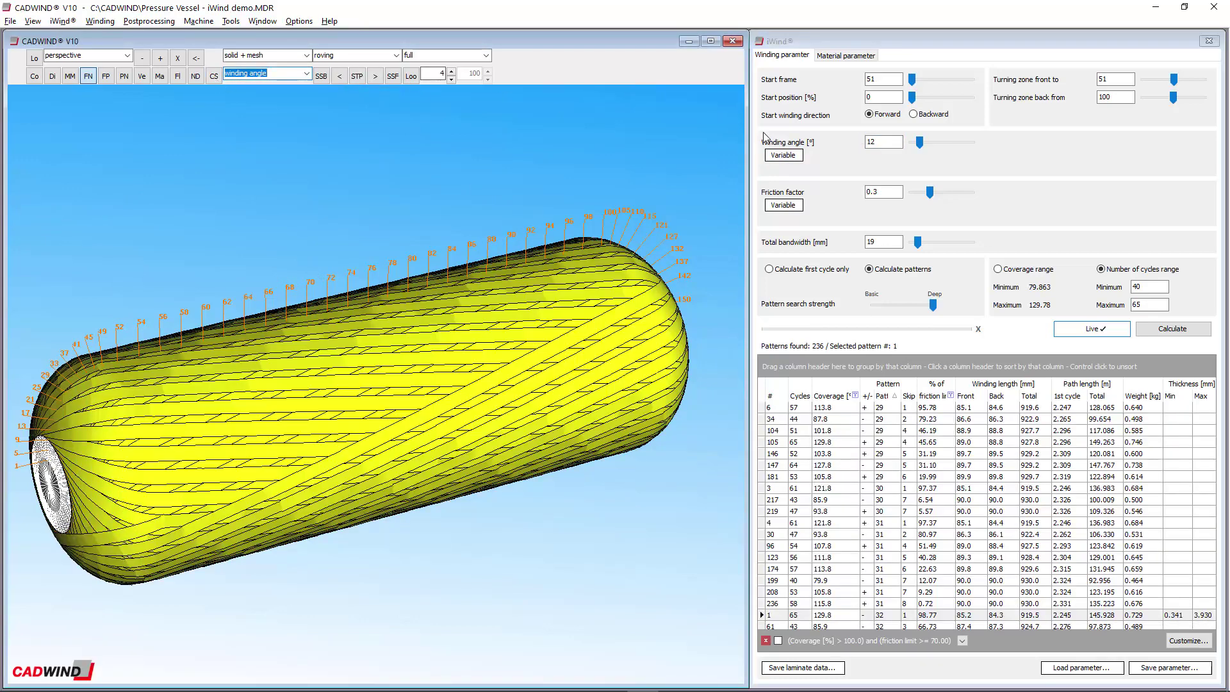
pyautogui.click(823, 143)
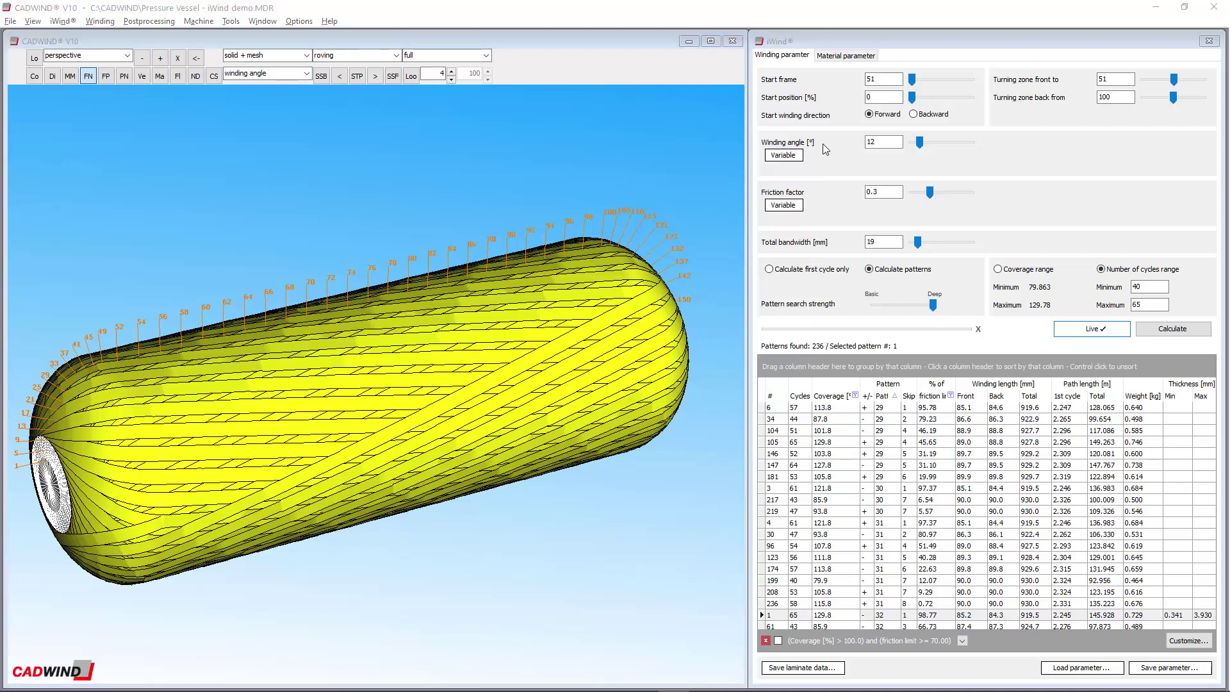
# Set the friction factor to 0.05 and display the vessel's pole opening in the front view
pyautogui.moveTo(894, 191); pyautogui.dragTo(856, 186)
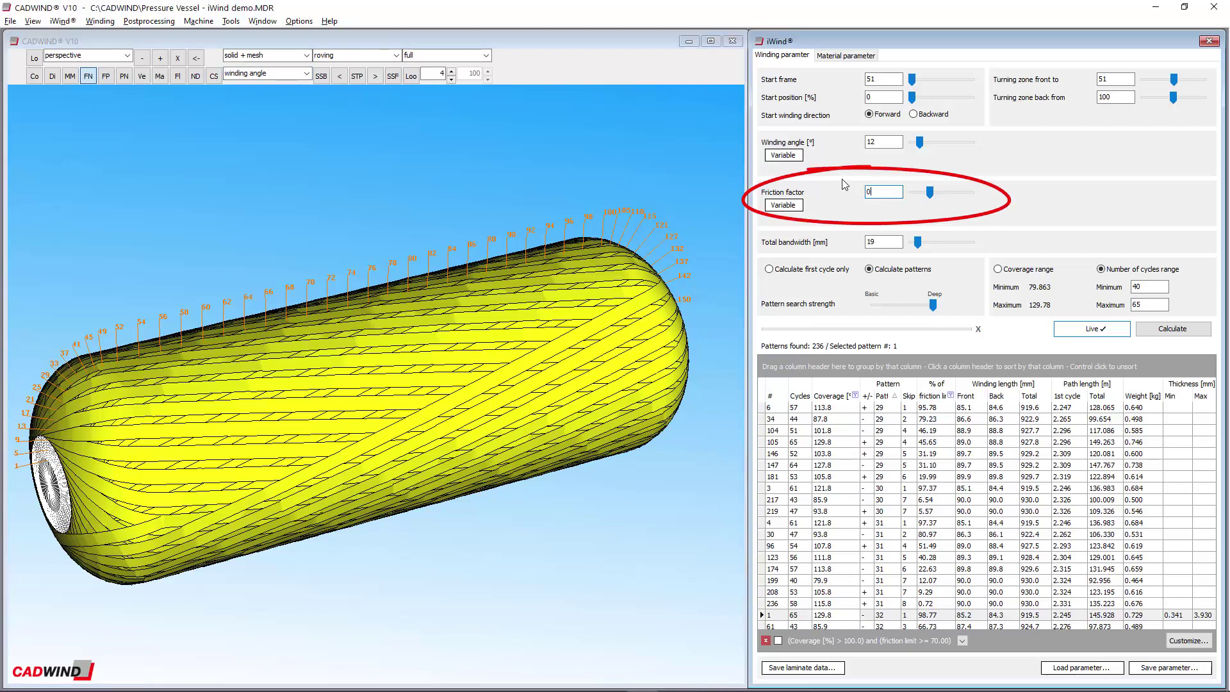
pyautogui.write('0.05')
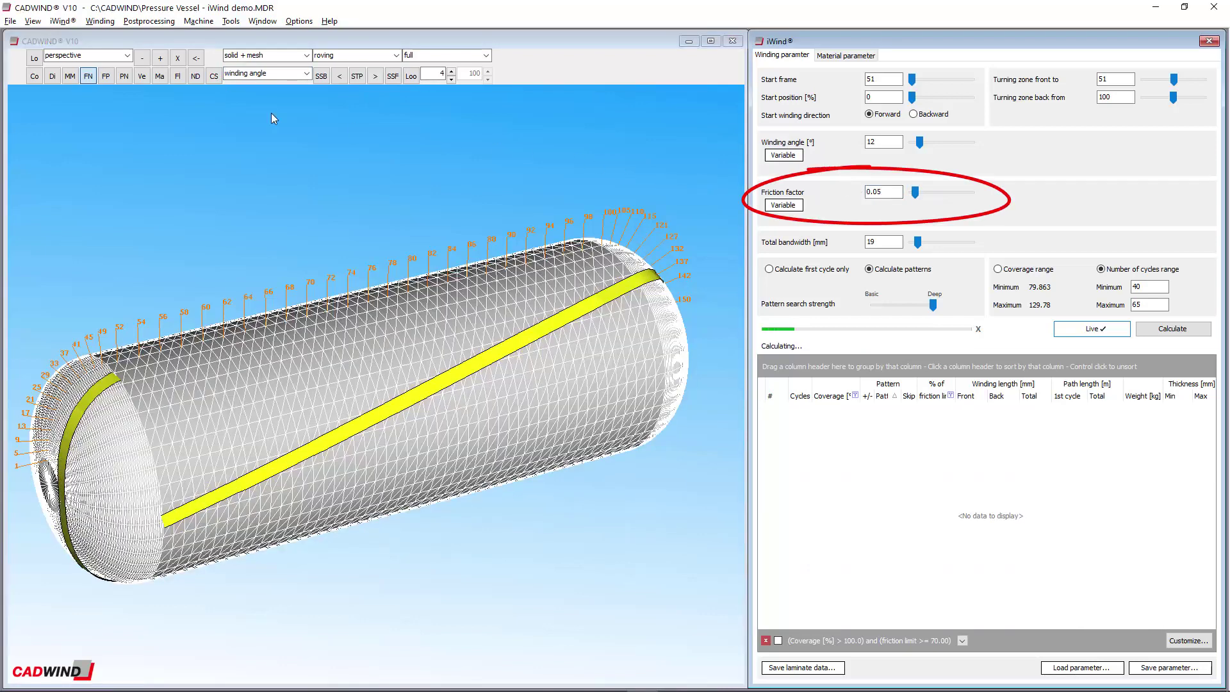
pyautogui.click(128, 56)
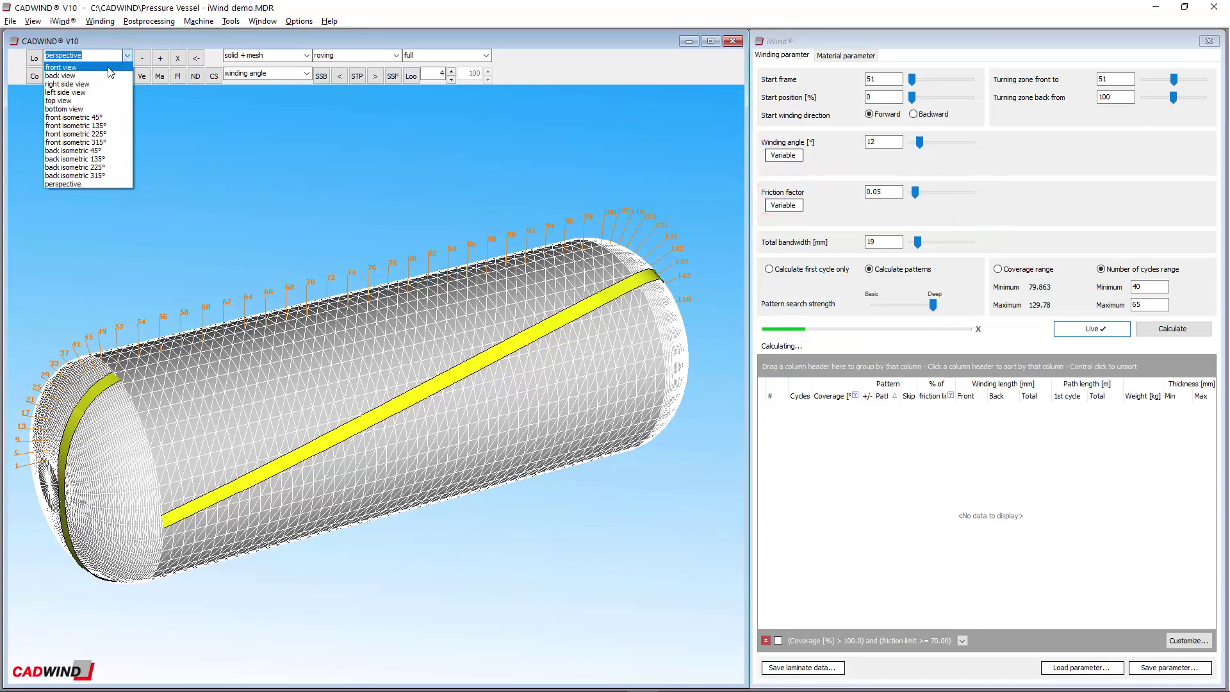
pyautogui.click(64, 65)
pyautogui.scroll(10, 467, 340)
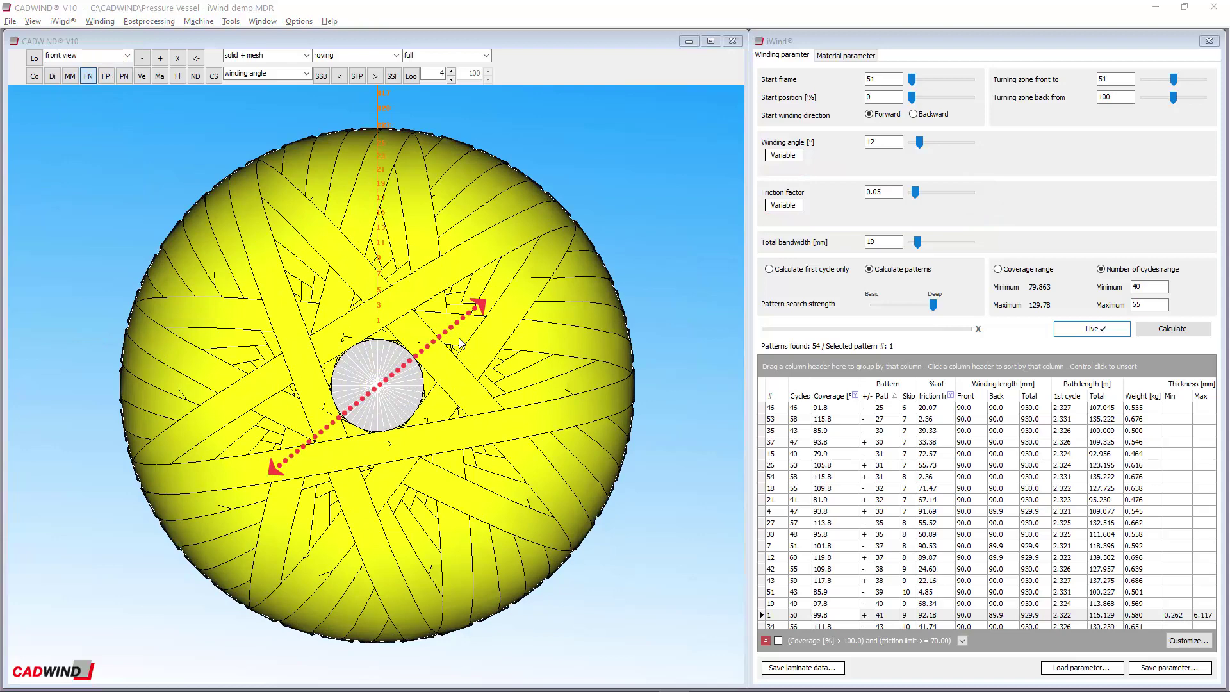
# Set the winding angle to 16° and reduce the pattern search strength to Basic
pyautogui.doubleClick(876, 142)
pyautogui.write('16')
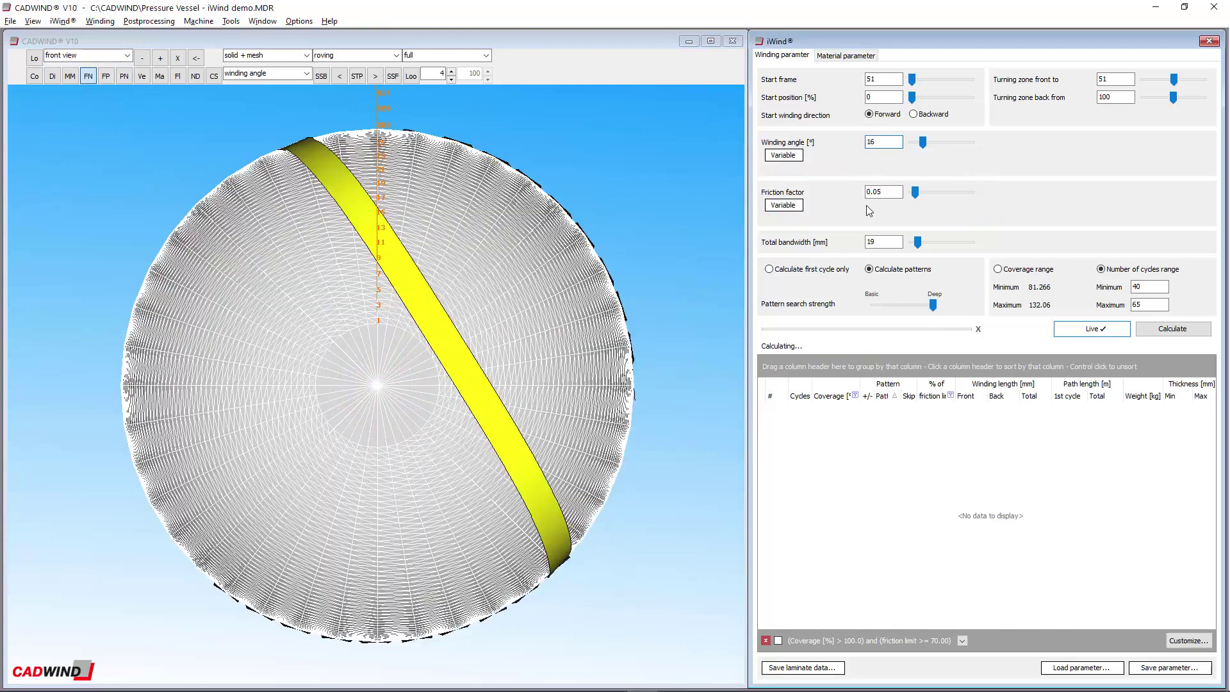
pyautogui.moveTo(933, 305); pyautogui.dragTo(873, 306)
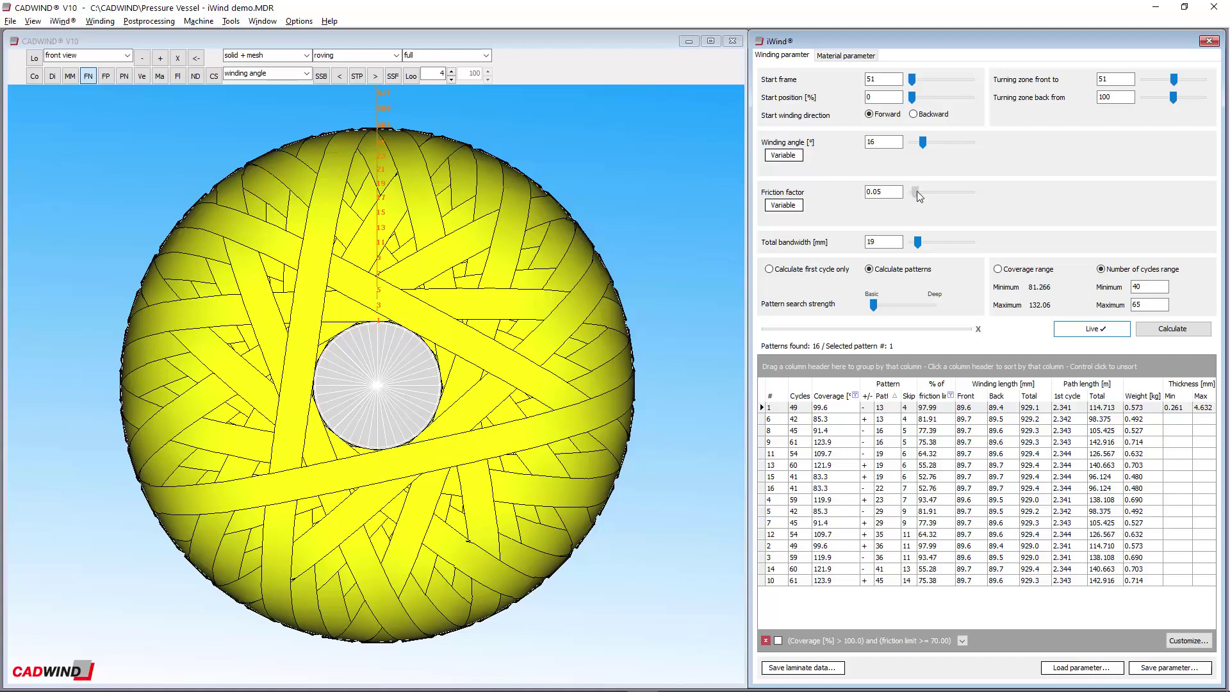
# Try friction factors of 0.45 and 0, and inspect the fibre path over the dome from the front and in 3D
pyautogui.moveTo(922, 196); pyautogui.dragTo(939, 193)
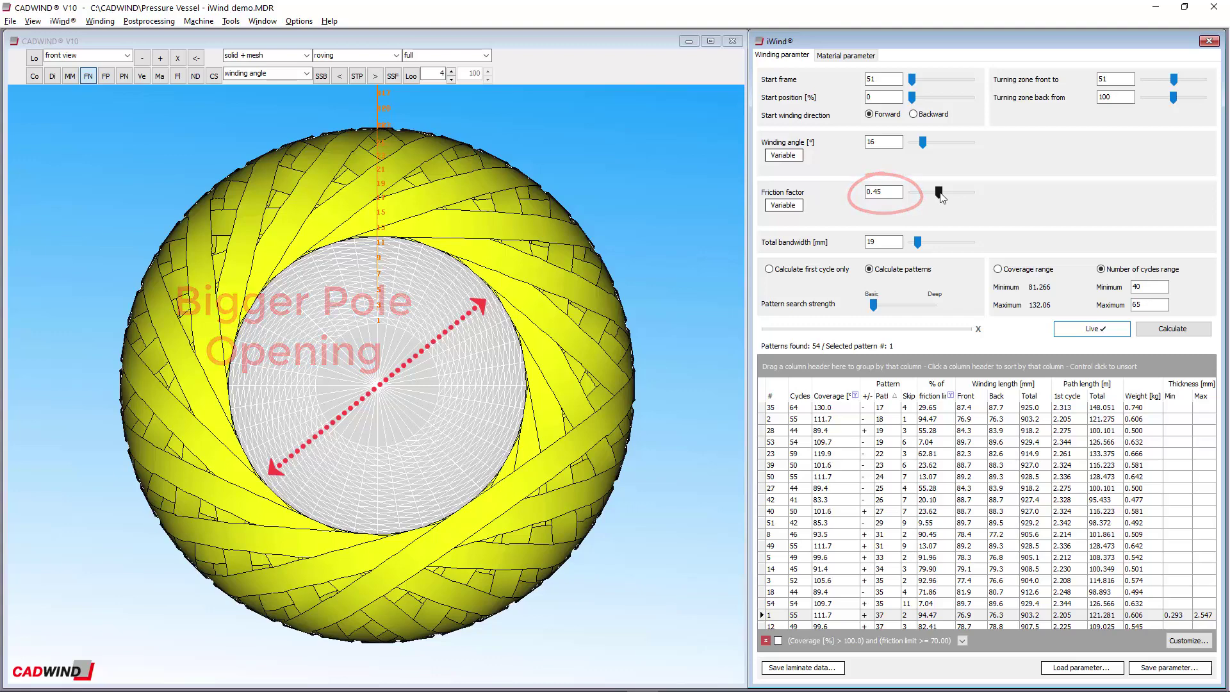
pyautogui.moveTo(938, 193); pyautogui.dragTo(912, 190)
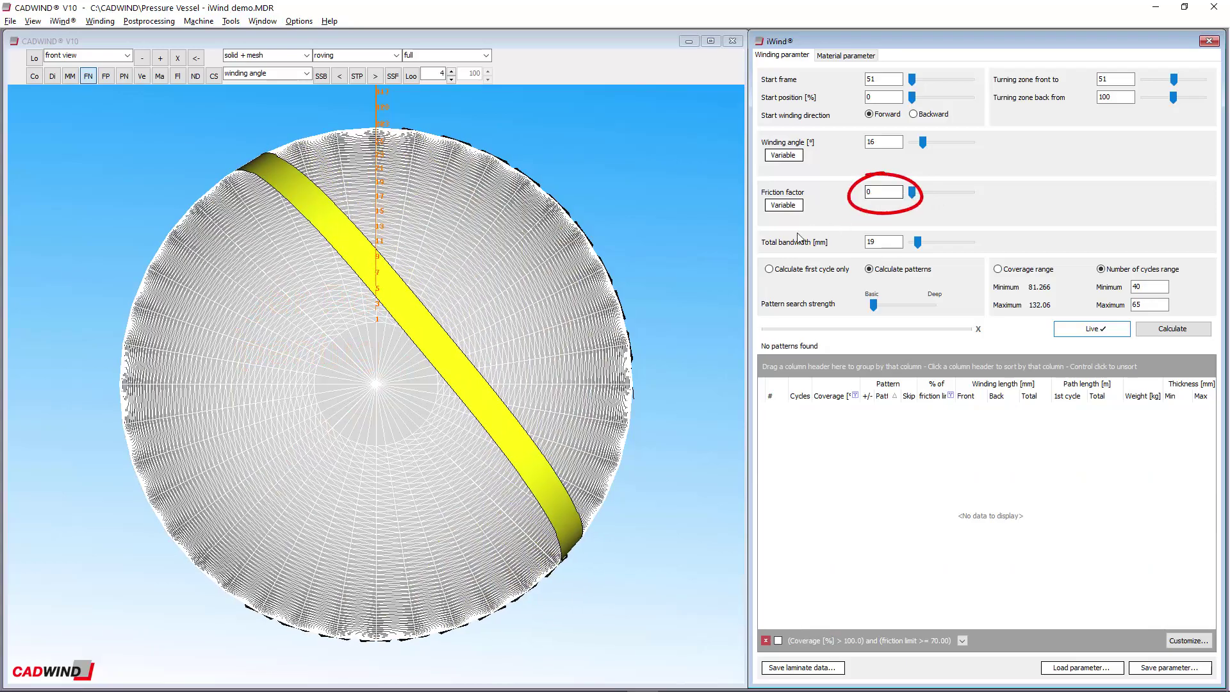
pyautogui.moveTo(671, 290)
pyautogui.mouseDown()
pyautogui.moveTo(366, 345)
pyautogui.moveTo(380, 353)
pyautogui.moveTo(351, 382)
pyautogui.mouseUp()
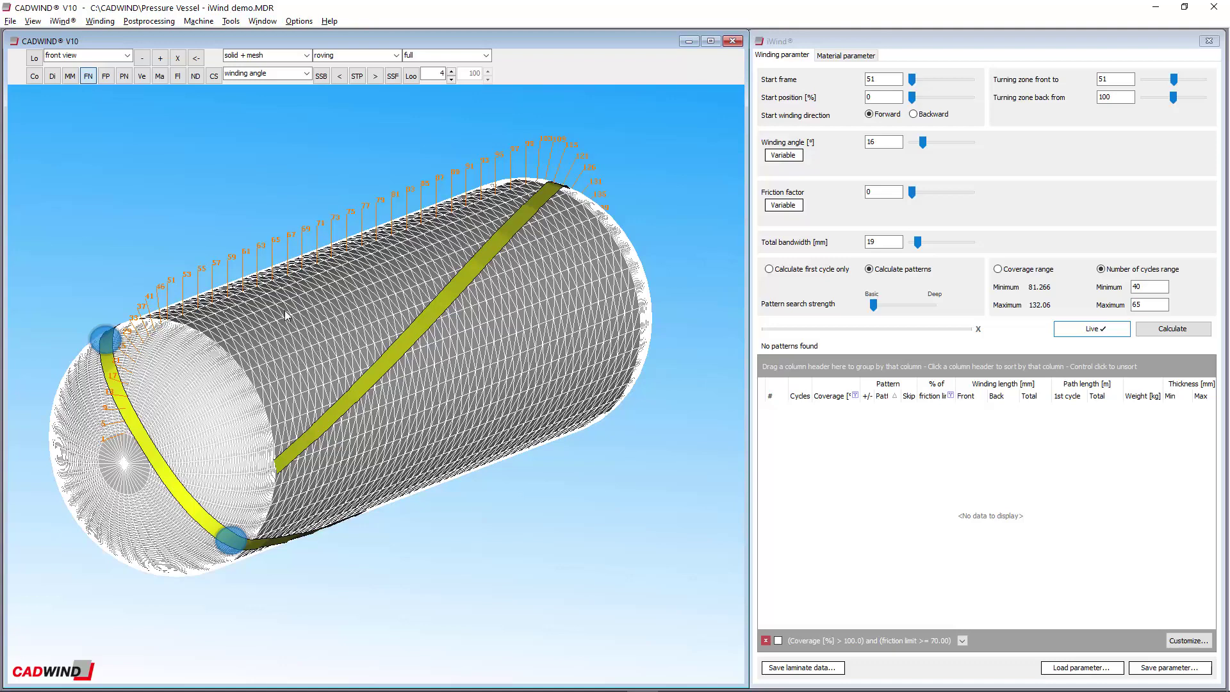
pyautogui.click(192, 60)
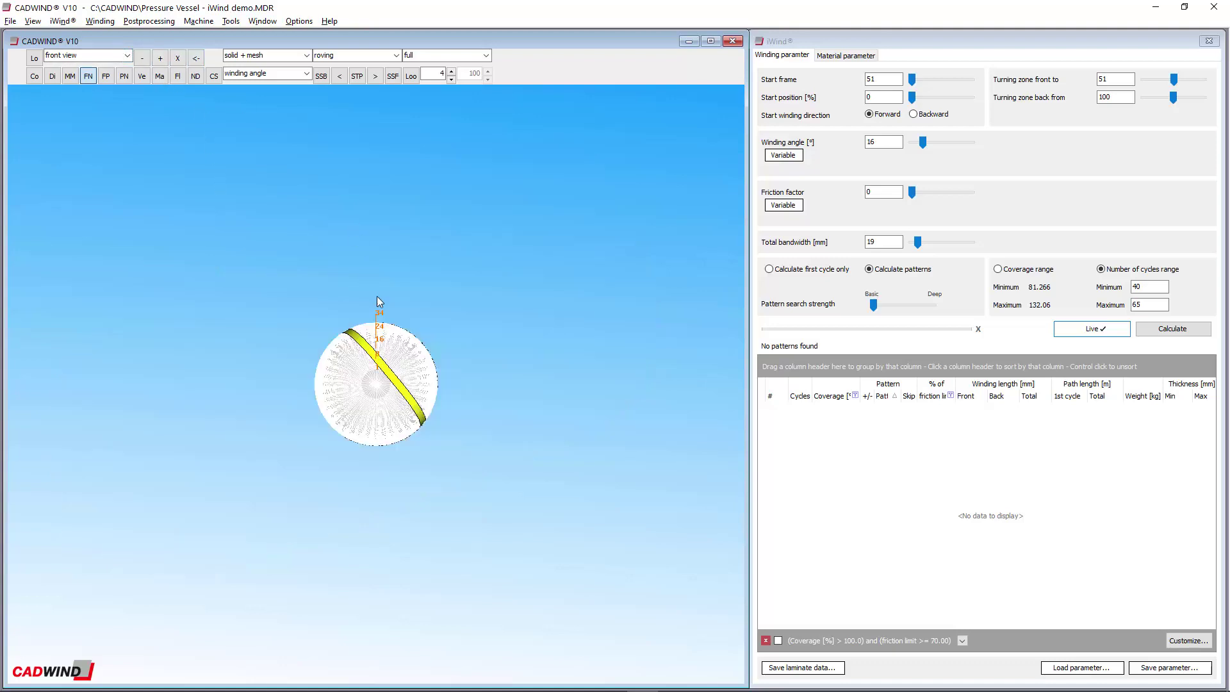
pyautogui.scroll(5, 398, 355)
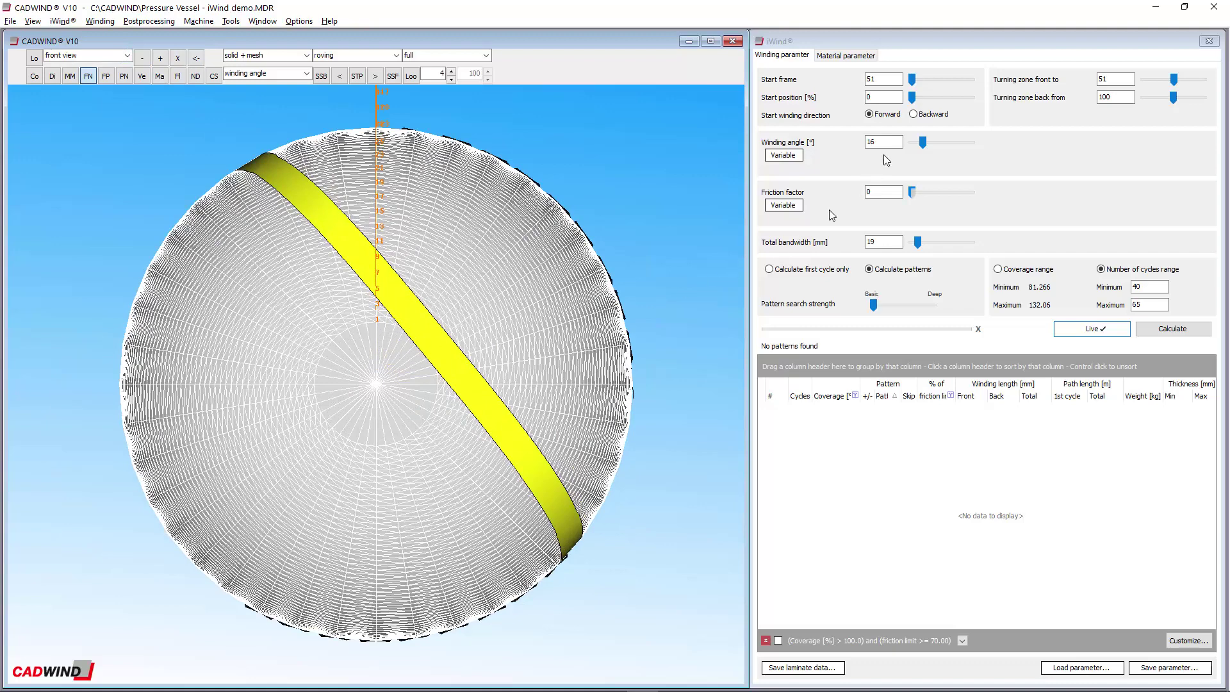
# Raise the friction factor to 0.51 and inspect the vessel's pole opening from several directions
pyautogui.click(914, 196)
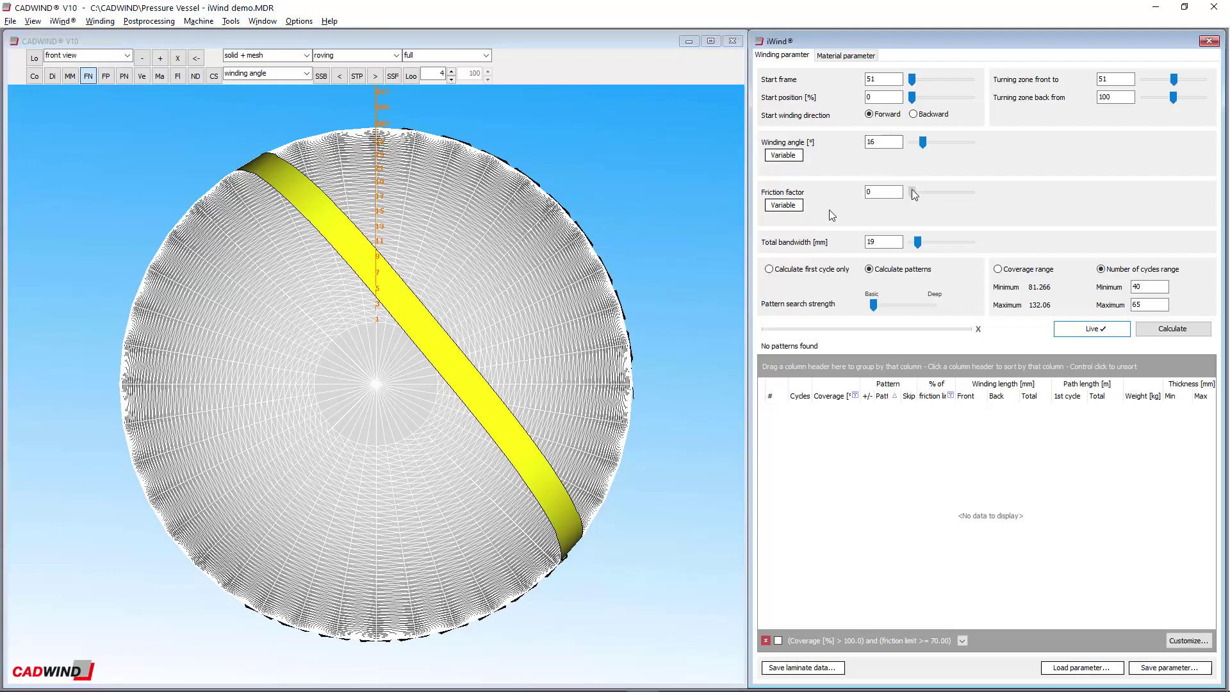
pyautogui.moveTo(912, 189); pyautogui.dragTo(943, 198)
pyautogui.click(659, 279)
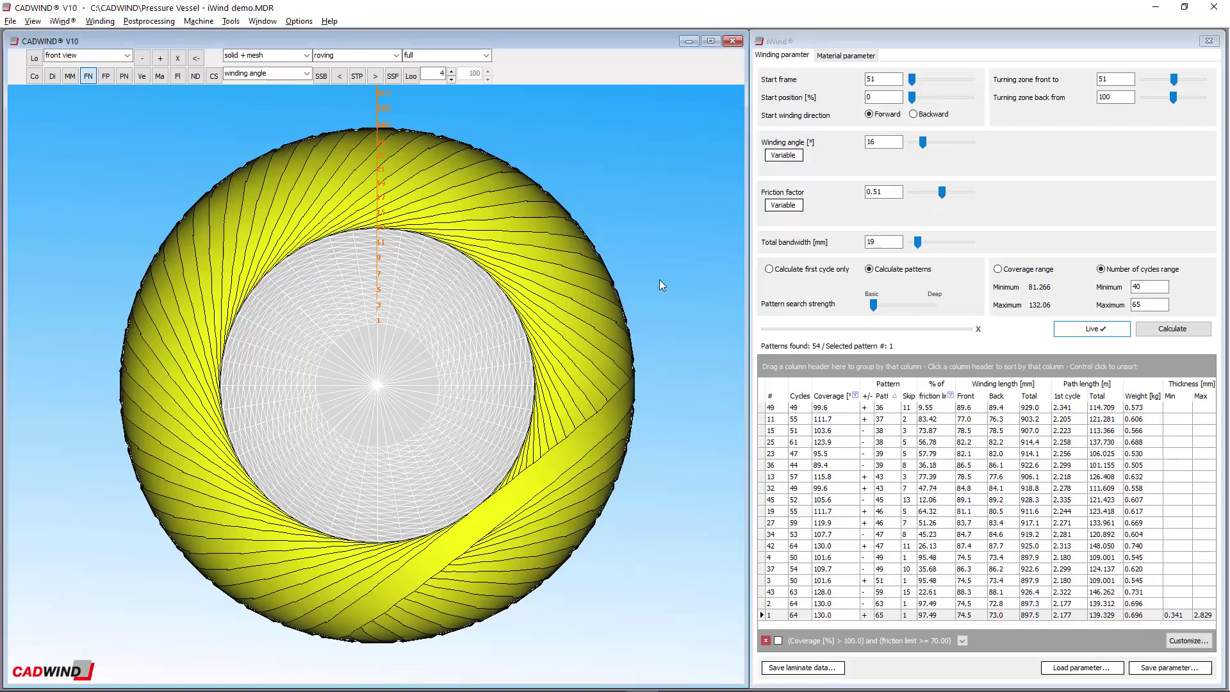
pyautogui.moveTo(659, 280); pyautogui.dragTo(459, 310)
# Try a friction factor of 1, inspect the winding along the cylinder, and set the factor to 0.12
pyautogui.moveTo(941, 193); pyautogui.dragTo(974, 196)
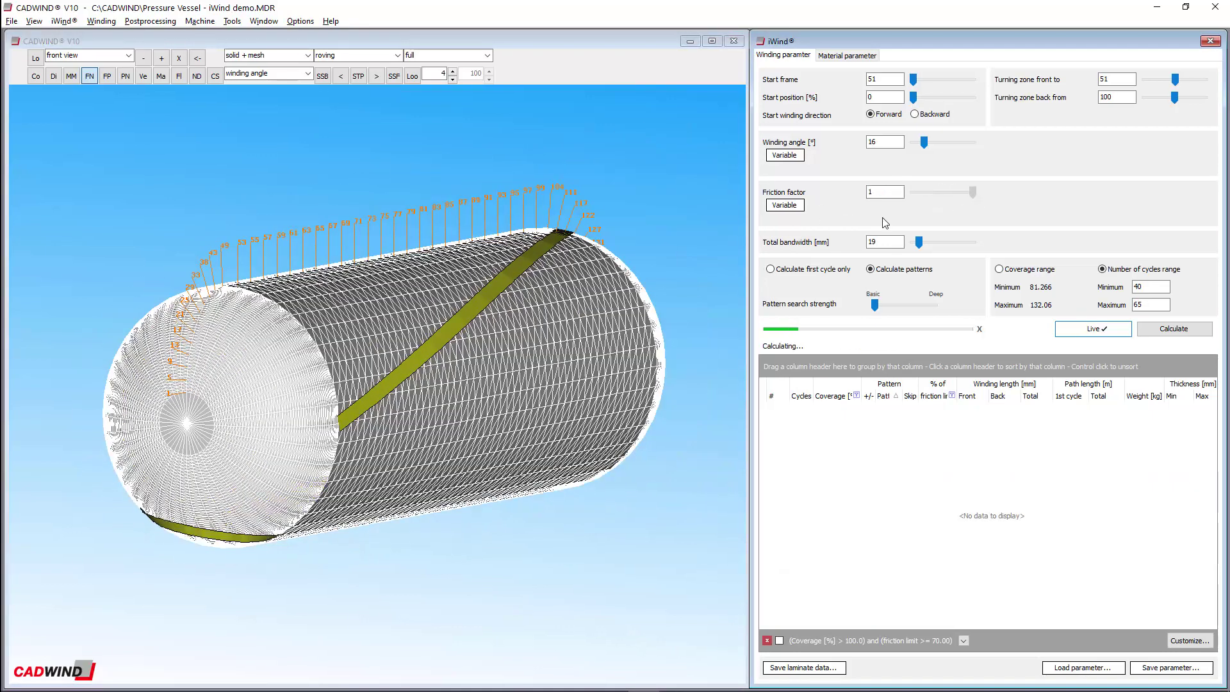
pyautogui.moveTo(459, 298)
pyautogui.mouseDown(button='middle')
pyautogui.moveTo(455, 272)
pyautogui.moveTo(451, 313)
pyautogui.moveTo(382, 343)
pyautogui.mouseUp(button='middle')
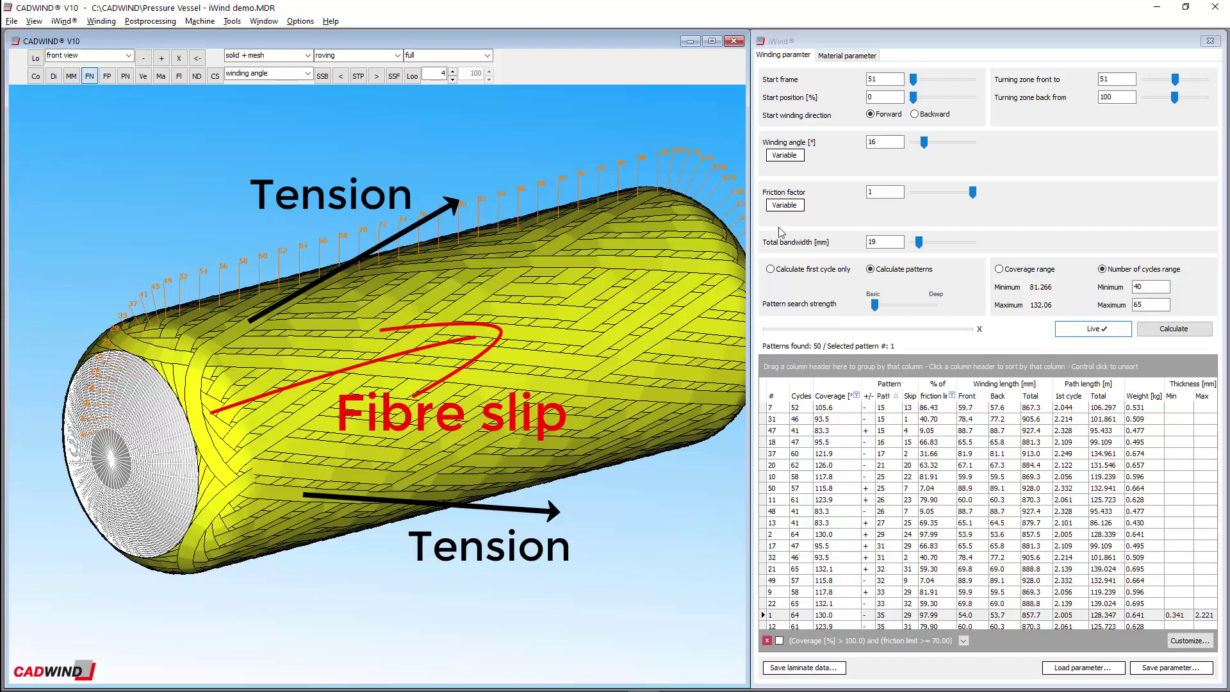
pyautogui.doubleClick(877, 196)
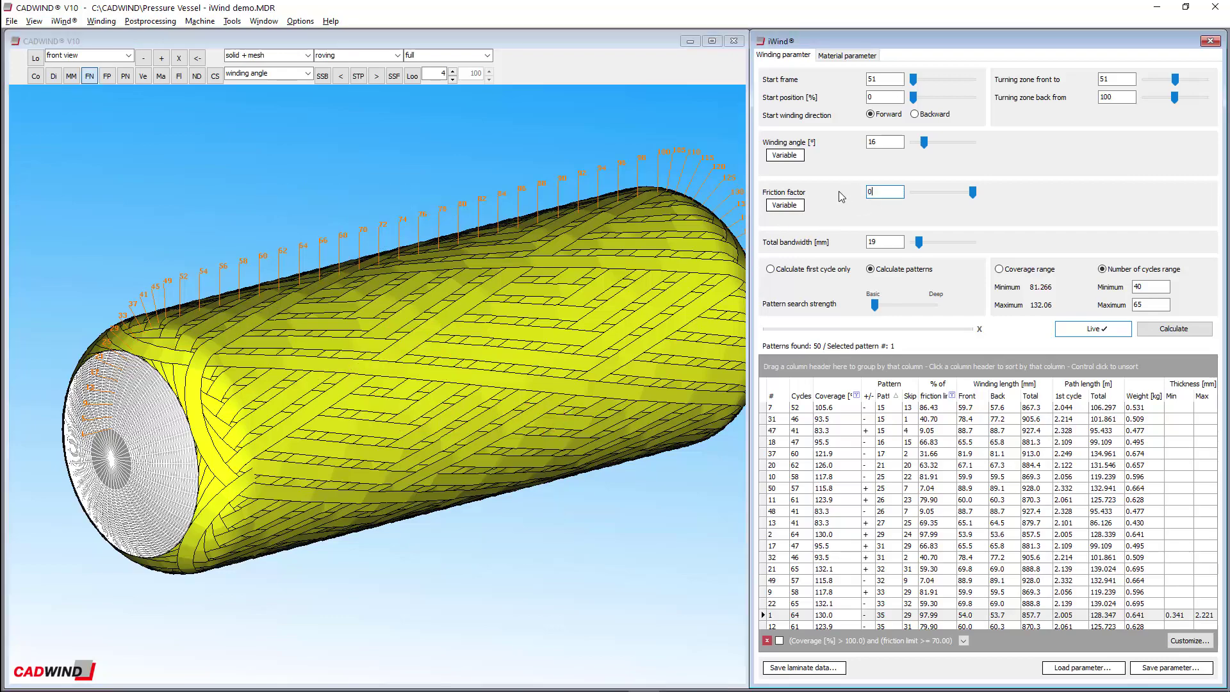
pyautogui.write('0.12')
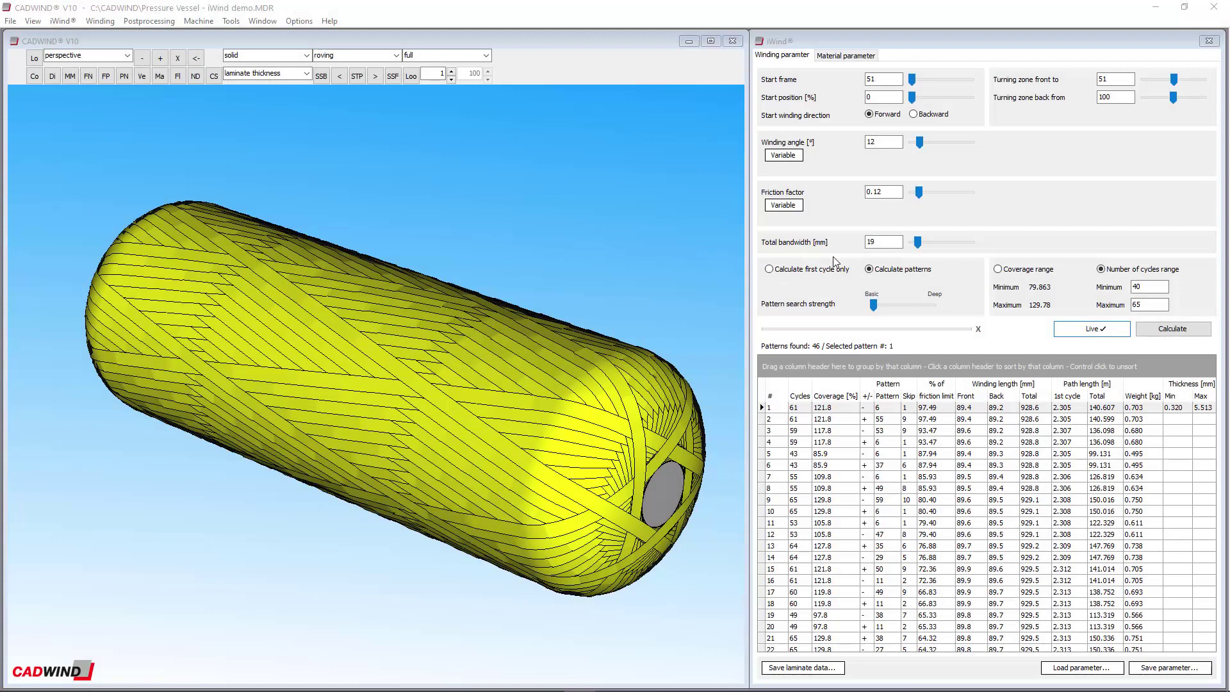
# Try a total bandwidth of 55.21 mm and restore it to 19 mm
pyautogui.moveTo(921, 241); pyautogui.dragTo(931, 249)
pyautogui.doubleClick(884, 241)
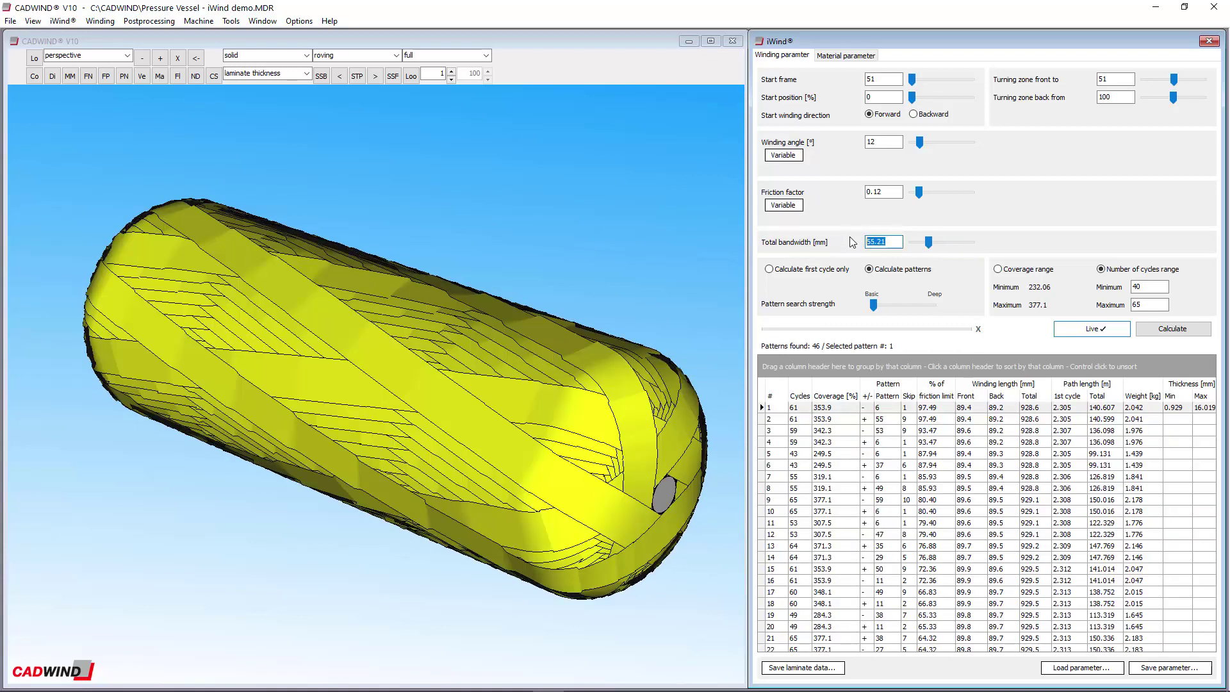
pyautogui.write('19')
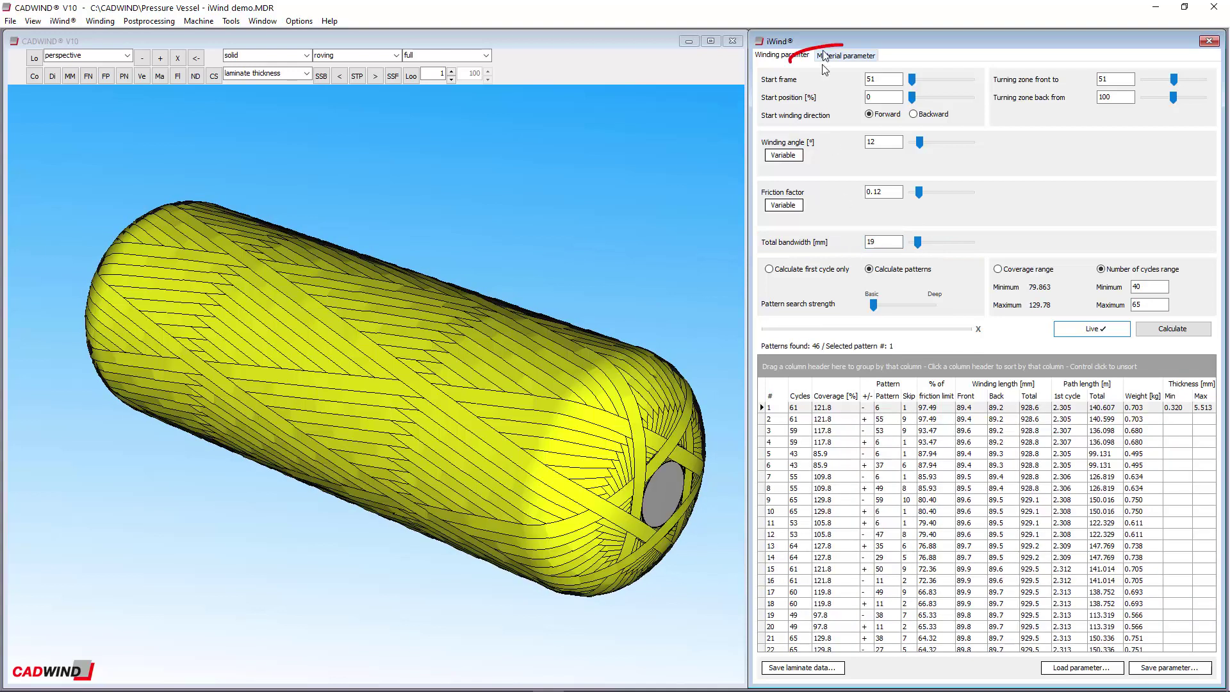
# Look over the material parameters that define the roving and return to the winding parameters
pyautogui.click(829, 57)
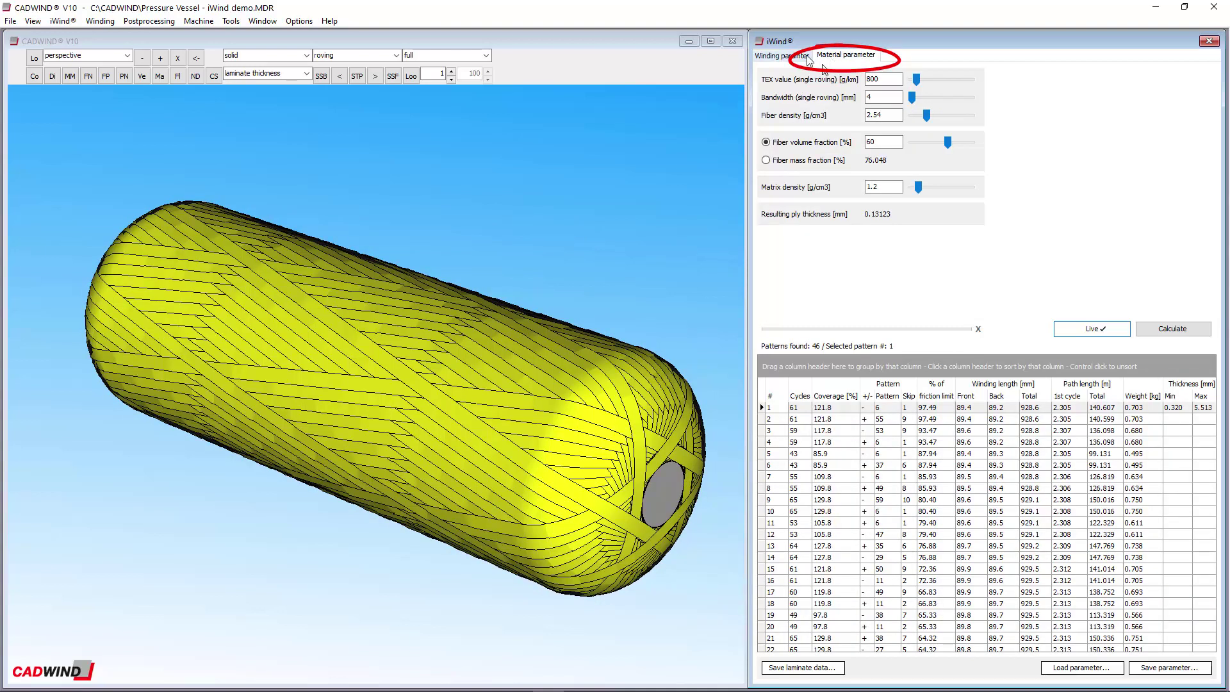
pyautogui.click(797, 58)
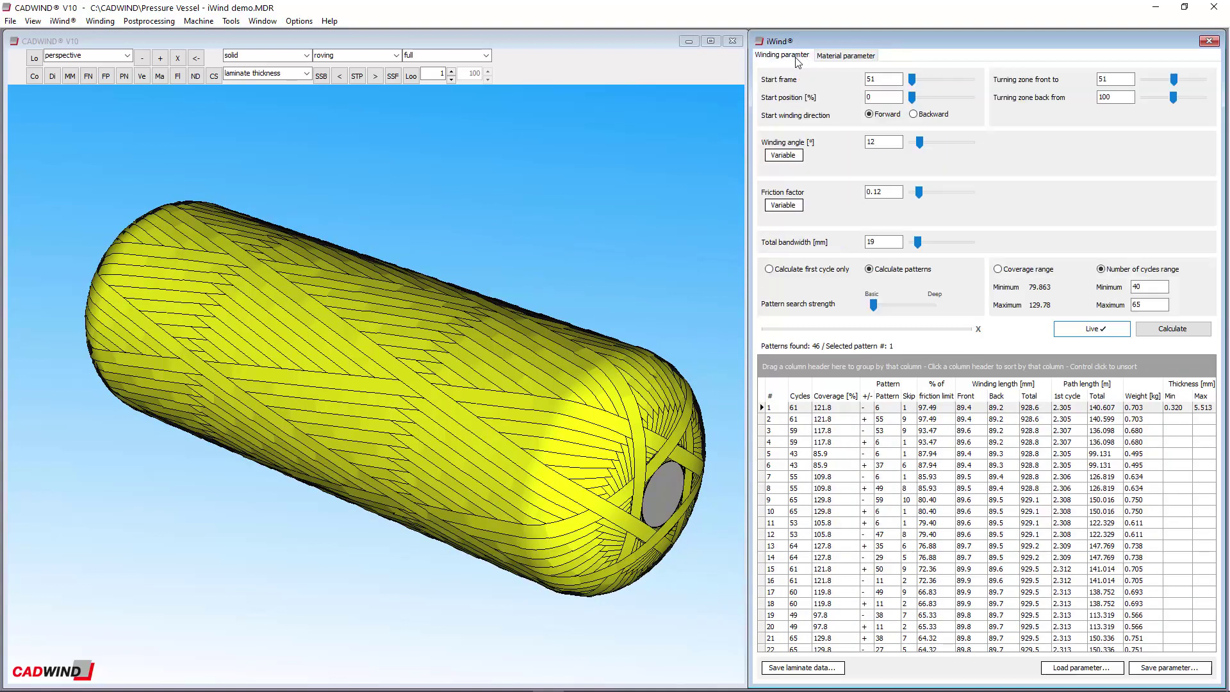
# Compare the first-cycle-only calculation with full patterns, keep first cycle only, and inspect the single band around the vessel
pyautogui.click(784, 271)
pyautogui.moveTo(613, 384)
pyautogui.mouseDown()
pyautogui.moveTo(548, 383)
pyautogui.moveTo(574, 359)
pyautogui.moveTo(192, 294)
pyautogui.moveTo(217, 351)
pyautogui.moveTo(604, 429)
pyautogui.moveTo(301, 119)
pyautogui.mouseUp()
pyautogui.click(196, 58)
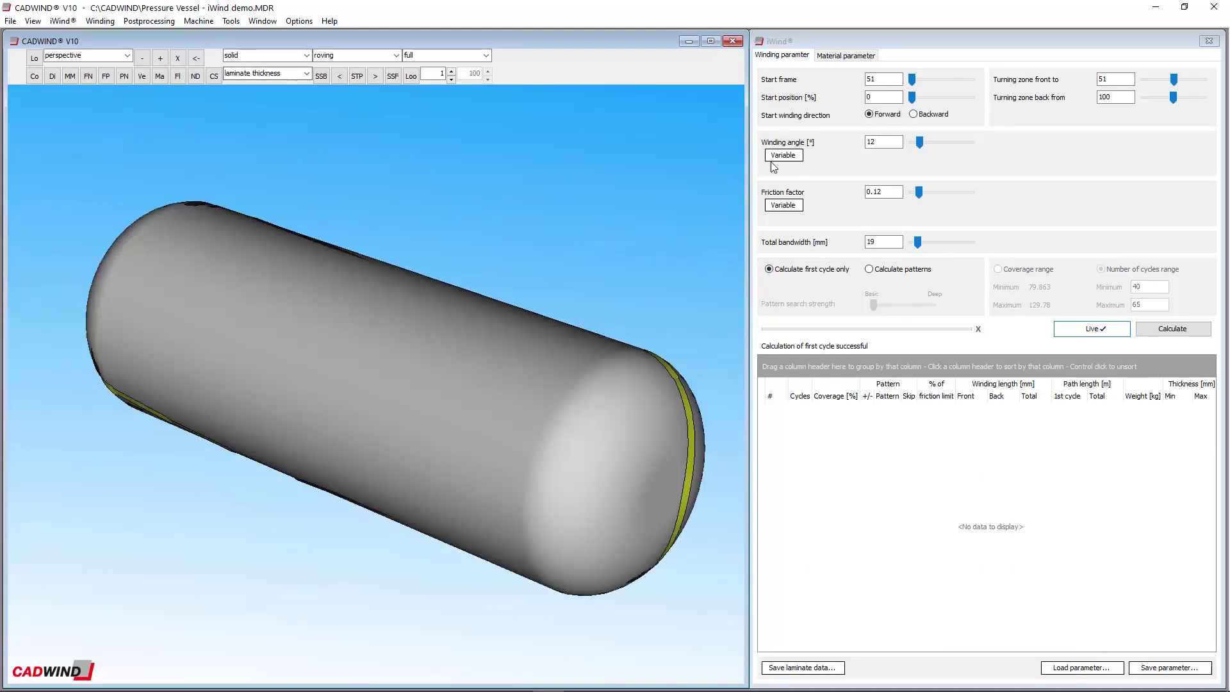
pyautogui.click(869, 269)
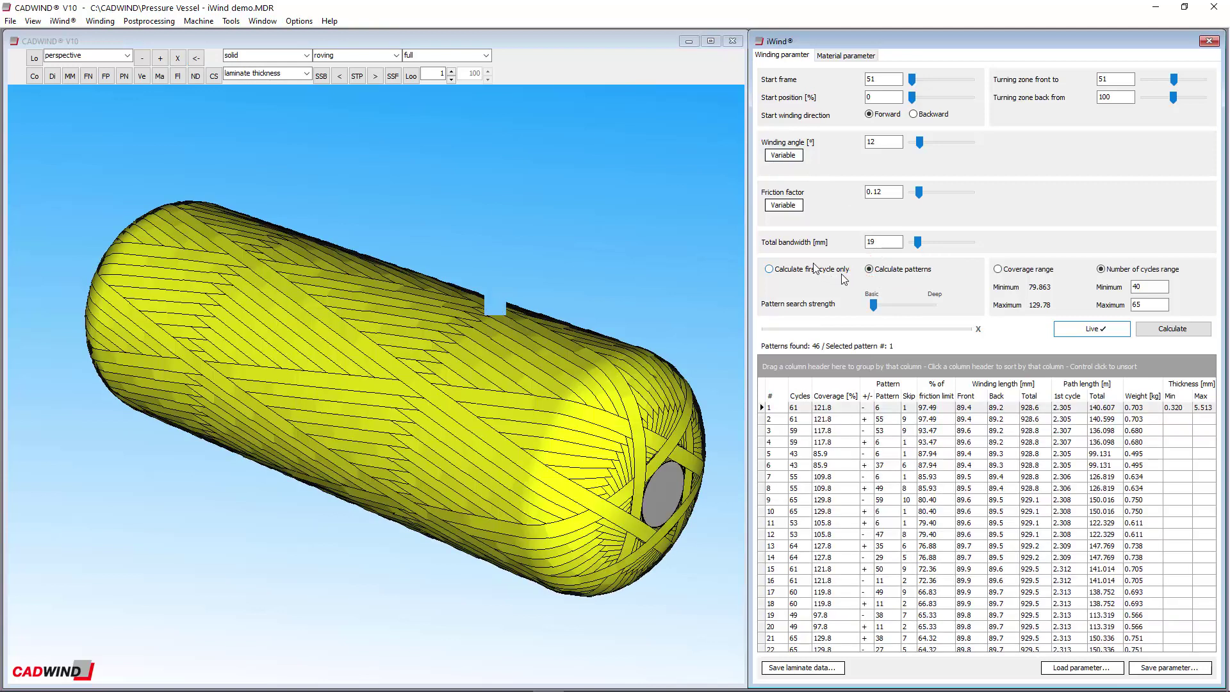
pyautogui.click(775, 272)
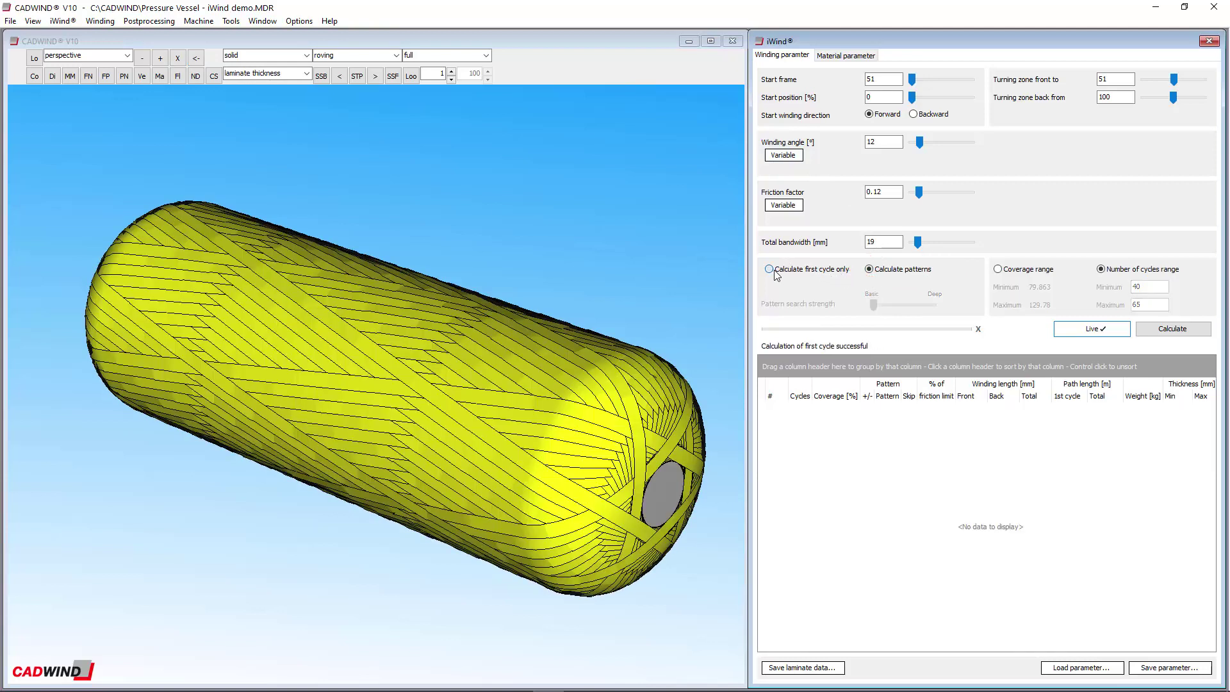
pyautogui.moveTo(643, 304); pyautogui.dragTo(166, 298)
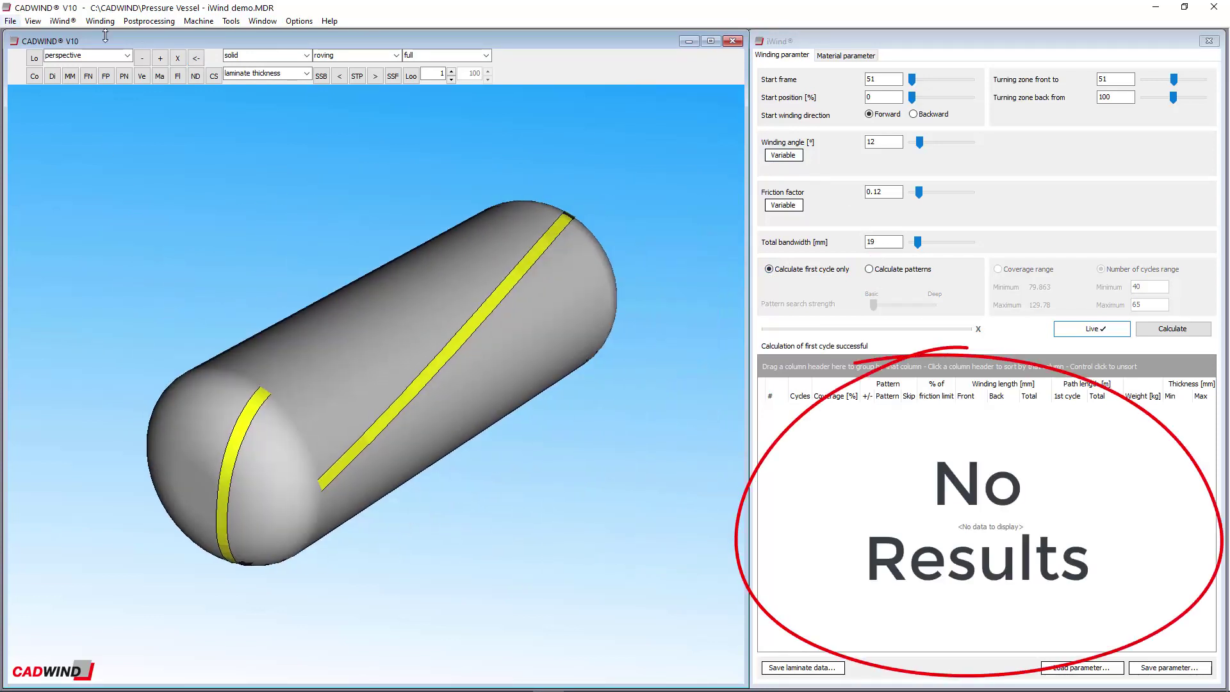
pyautogui.click(196, 58)
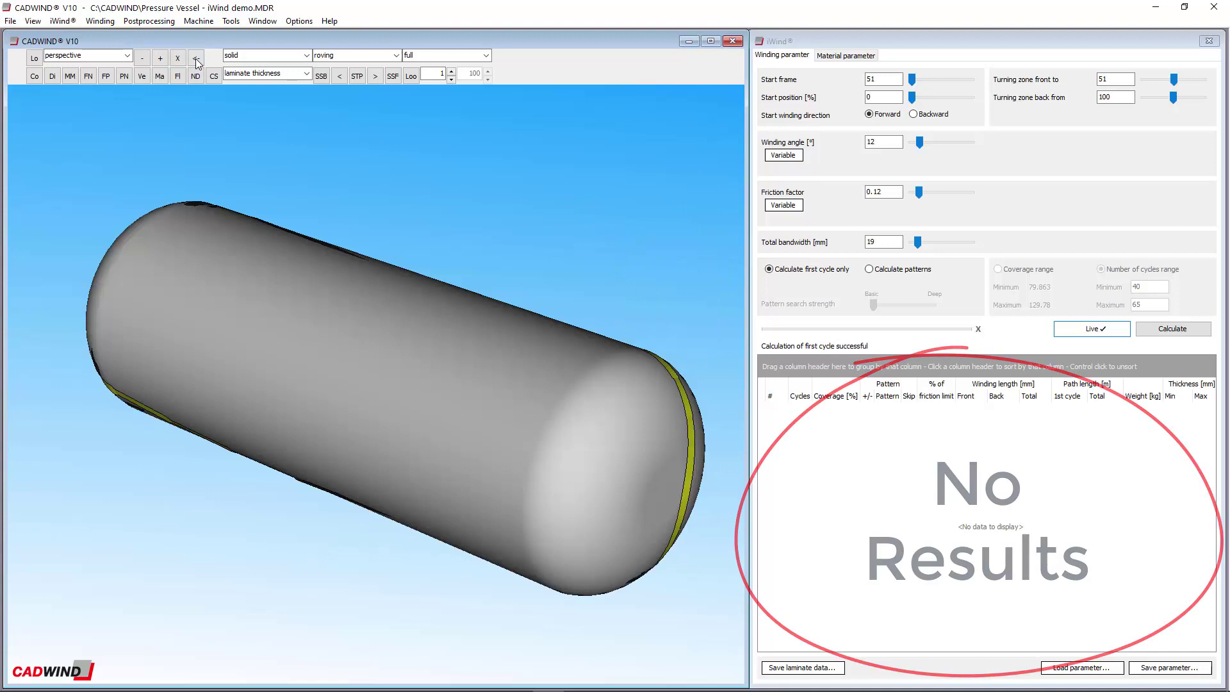
# Set the single roving's TEX value to 1600 g/km in the material parameters
pyautogui.click(825, 57)
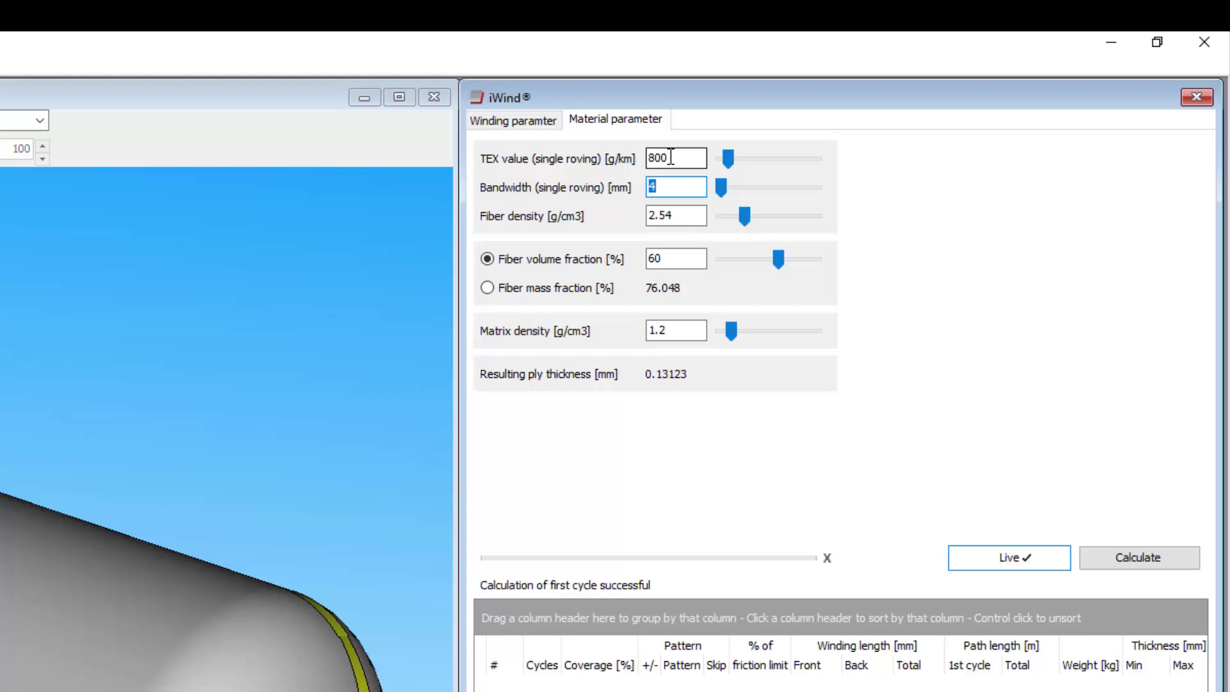
pyautogui.doubleClick(670, 157)
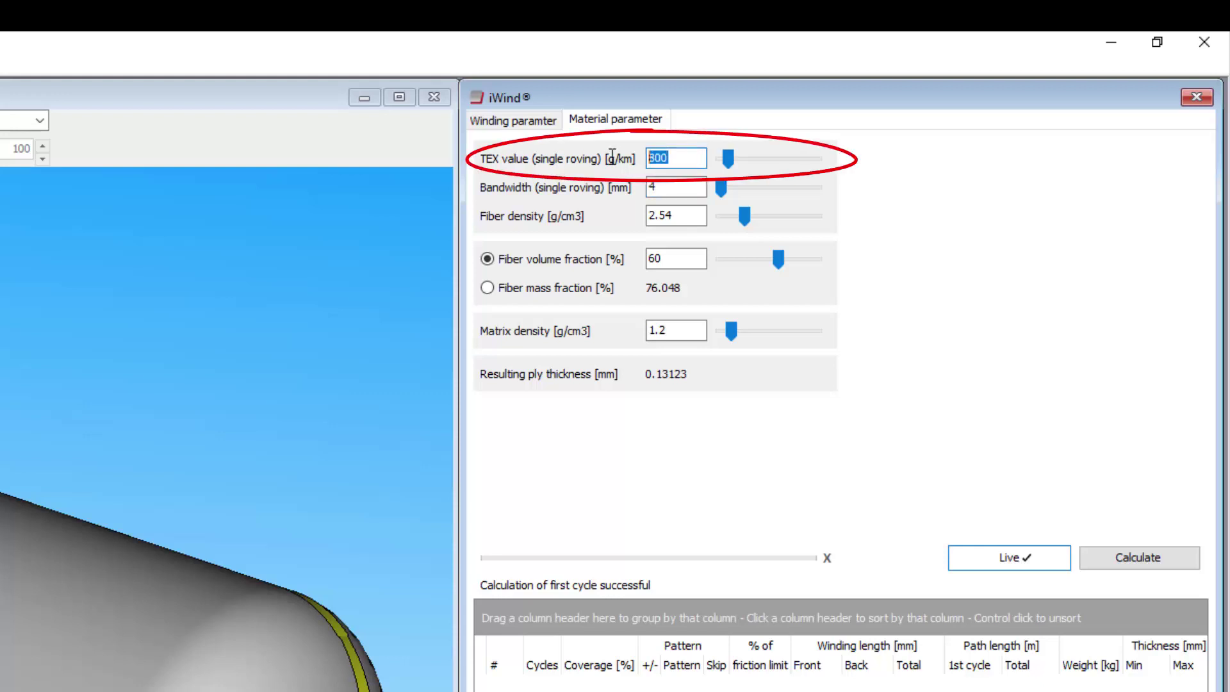
pyautogui.write('1600')
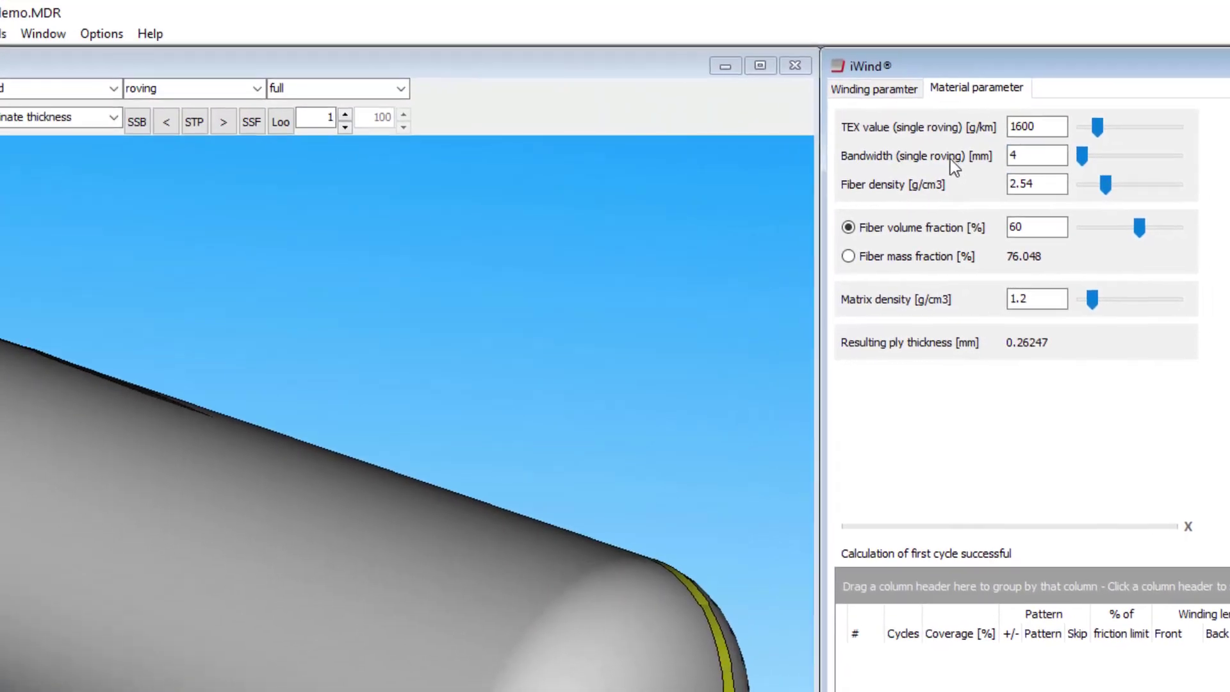
# Change the general units option from metric to the inch-based system and accept converting all parameters
pyautogui.click(110, 37)
pyautogui.click(114, 58)
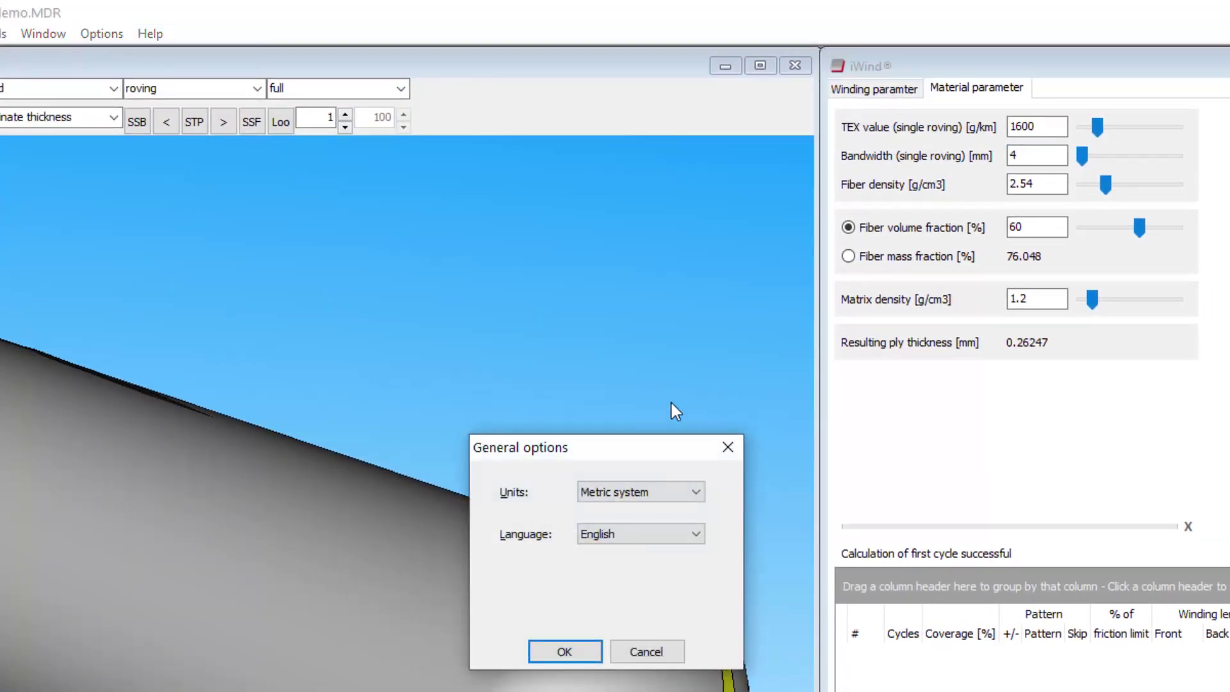
pyautogui.click(682, 492)
pyautogui.click(653, 523)
pyautogui.click(580, 650)
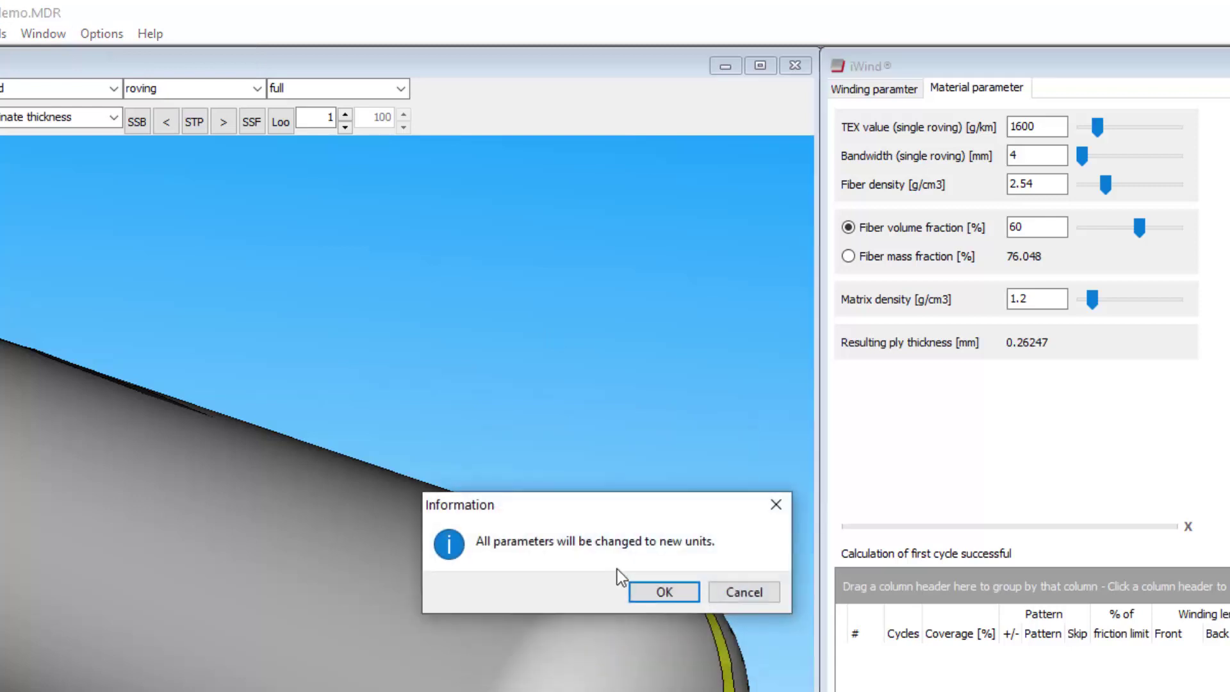
pyautogui.click(660, 588)
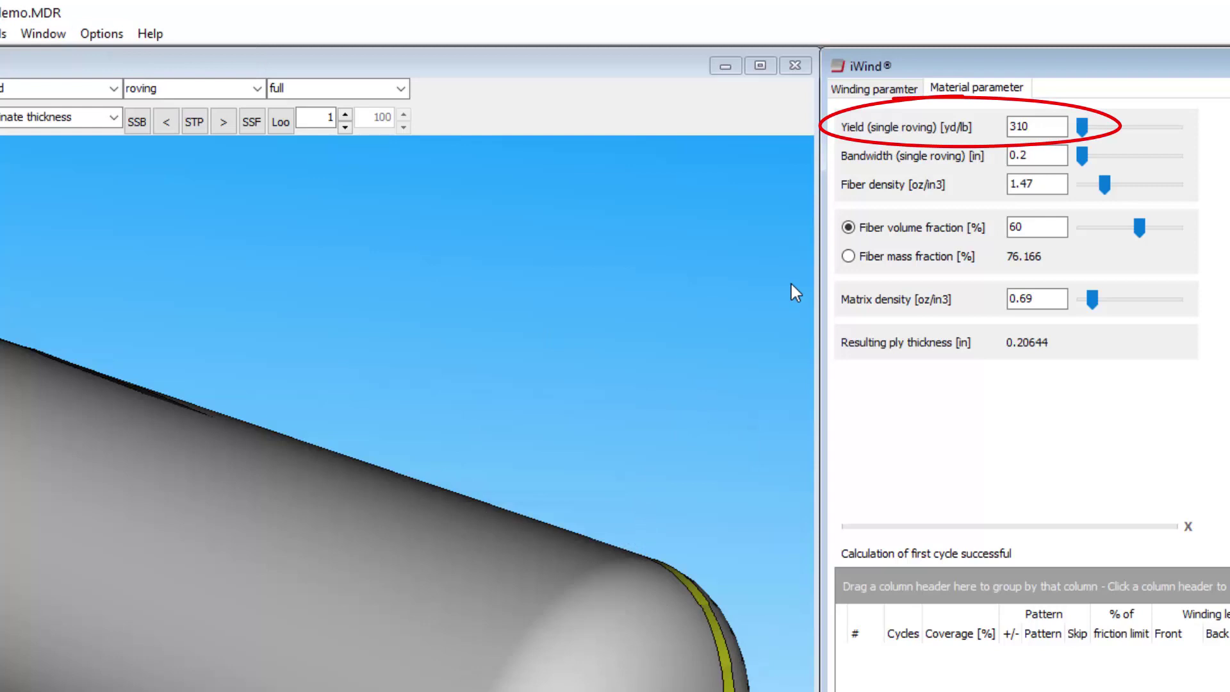
# Return the general units option to the metric system and accept converting all parameters
pyautogui.click(100, 33)
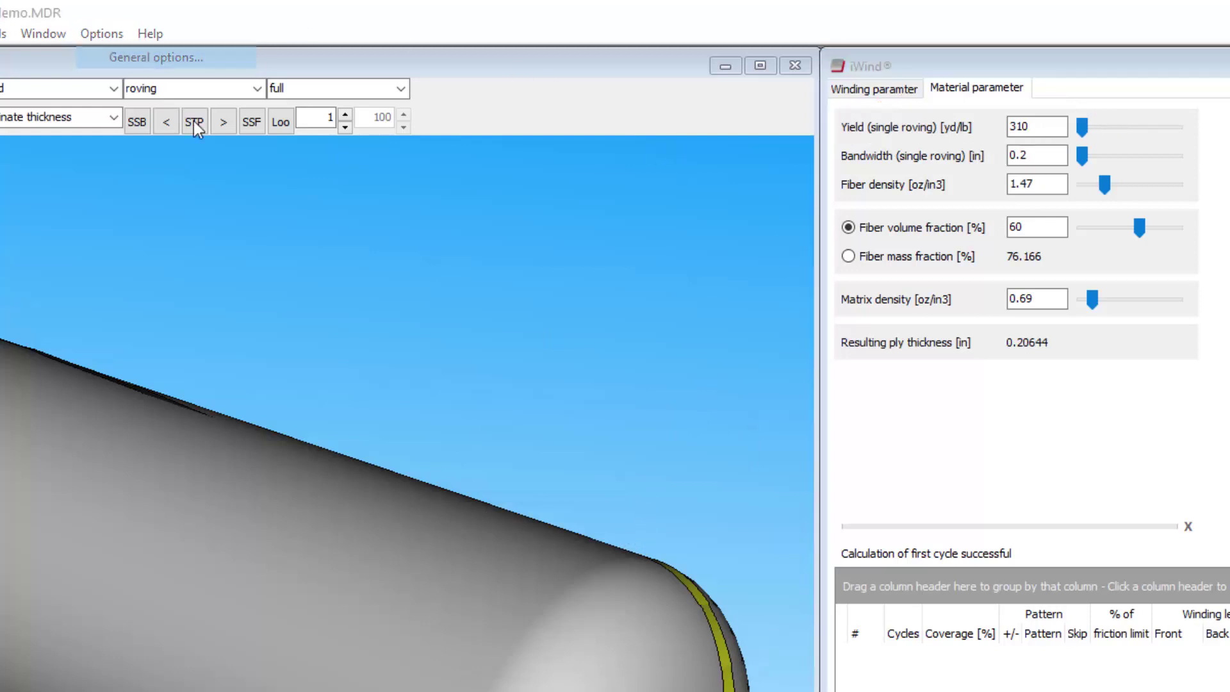
pyautogui.click(148, 56)
pyautogui.click(684, 499)
pyautogui.click(658, 509)
pyautogui.click(570, 651)
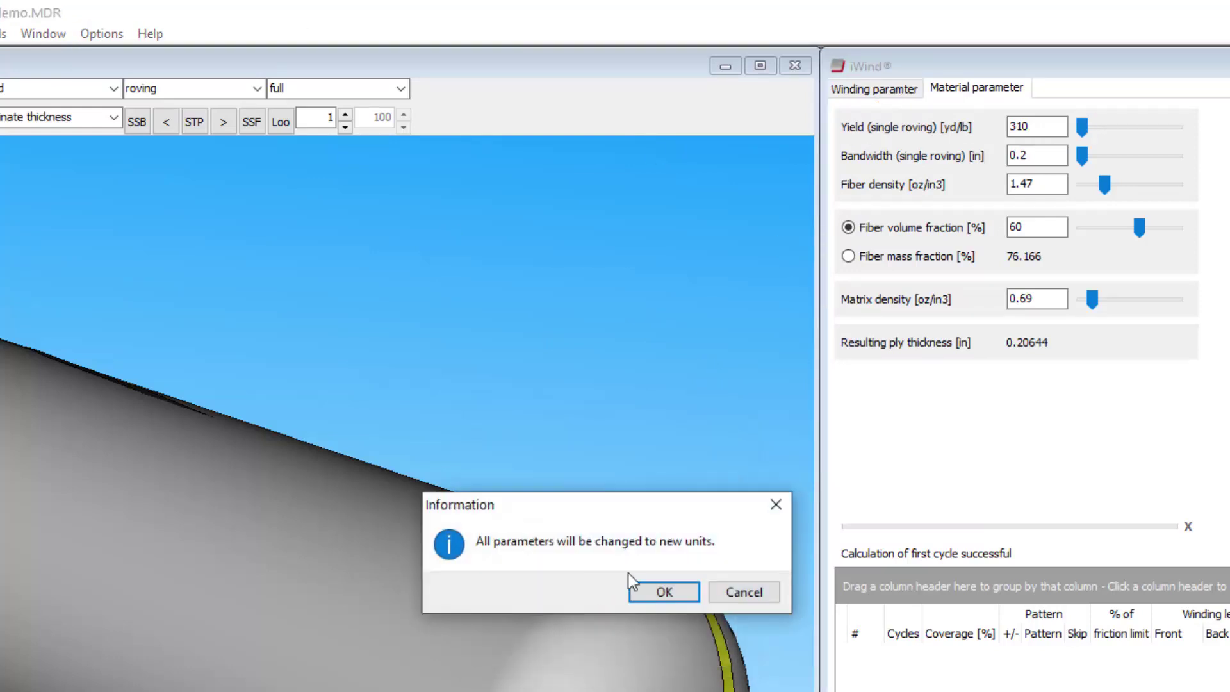
pyautogui.click(664, 586)
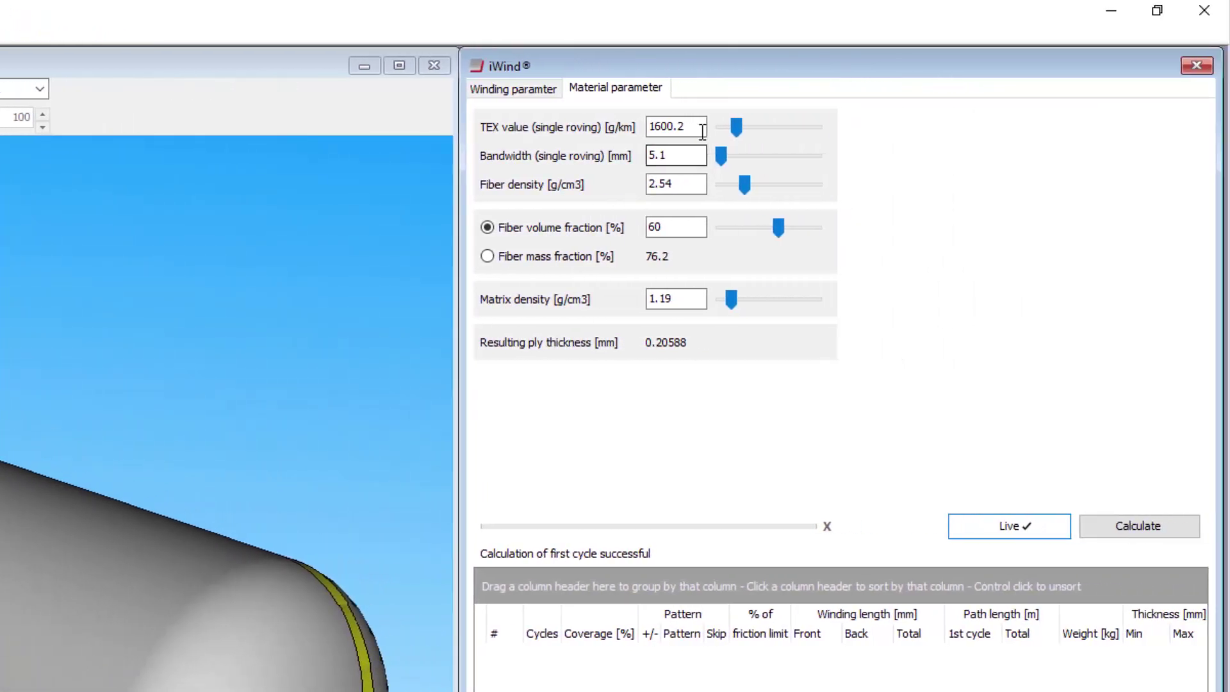
# Set the single roving's TEX value to 1600 g/km and its bandwidth to 4 mm, and return to the winding parameters
pyautogui.moveTo(1063, 126); pyautogui.dragTo(971, 126)
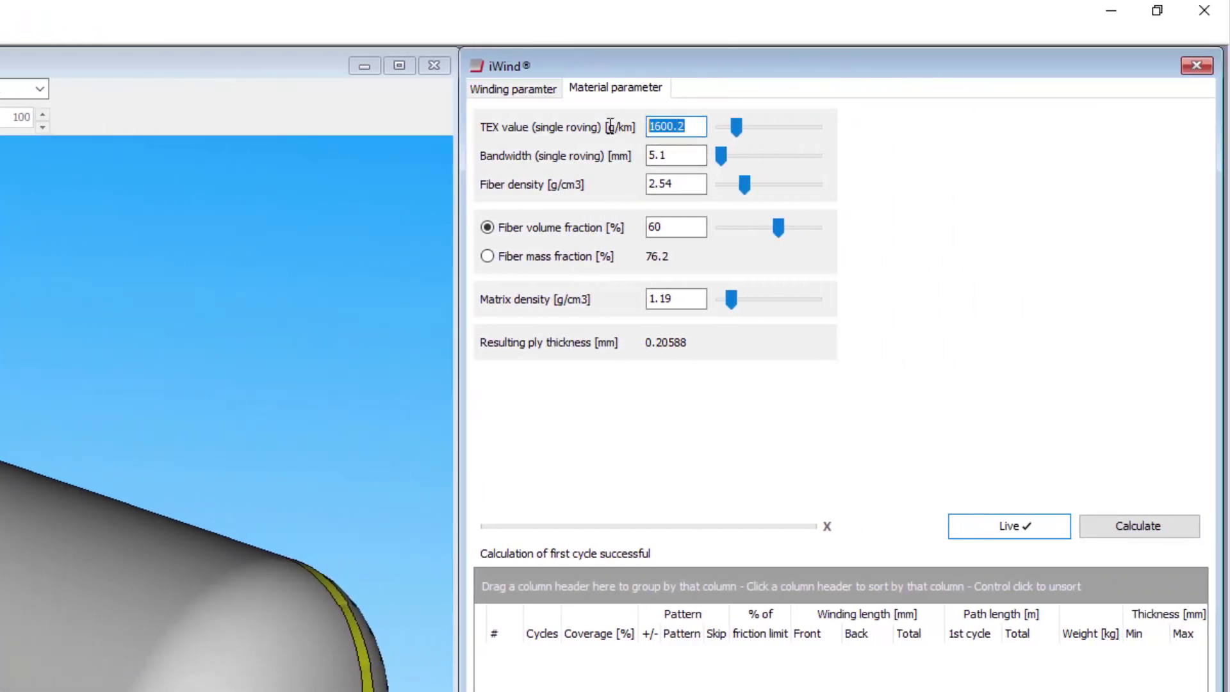
pyautogui.write('1600')
pyautogui.press('Tab')
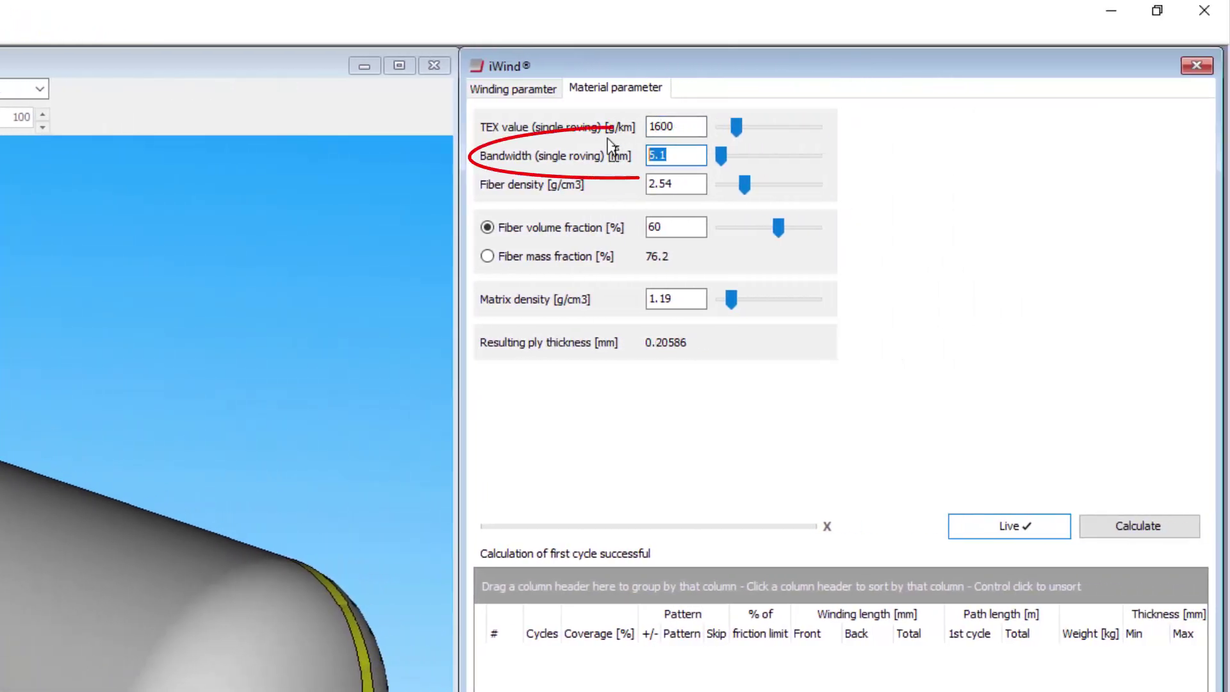
pyautogui.write('4')
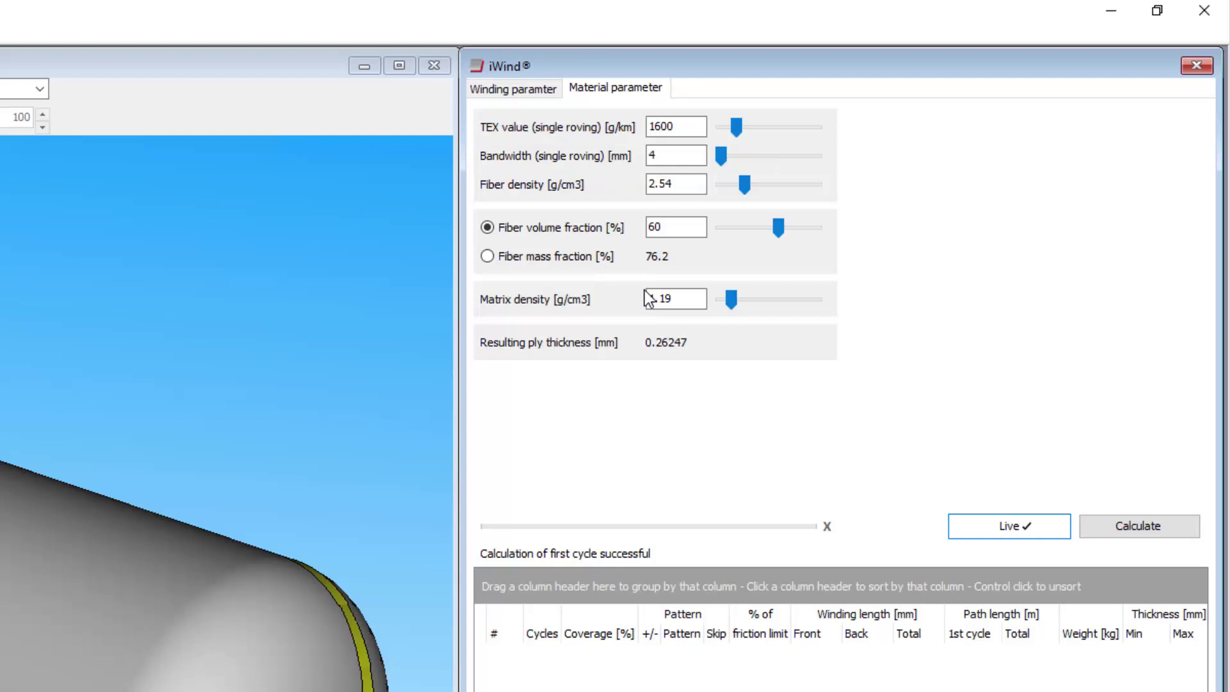
pyautogui.click(525, 88)
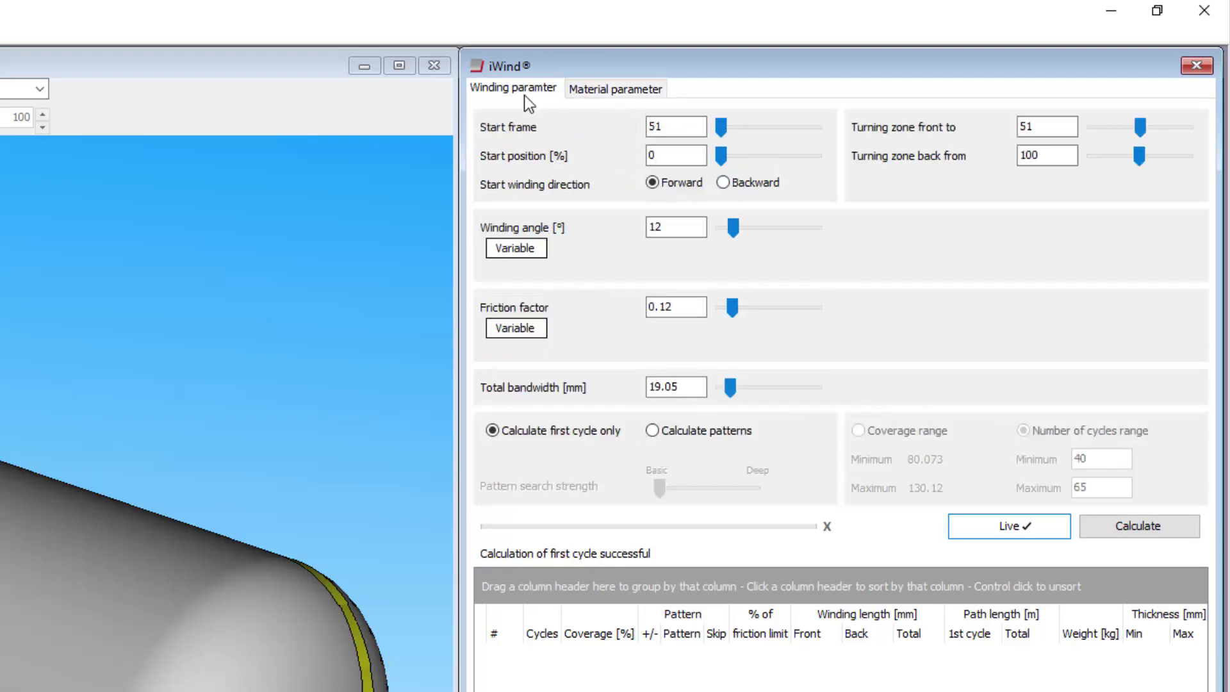
# Set the total bandwidth to 12 mm and switch the calculation mode to patterns
pyautogui.doubleClick(685, 386)
pyautogui.write('12')
pyautogui.click(681, 434)
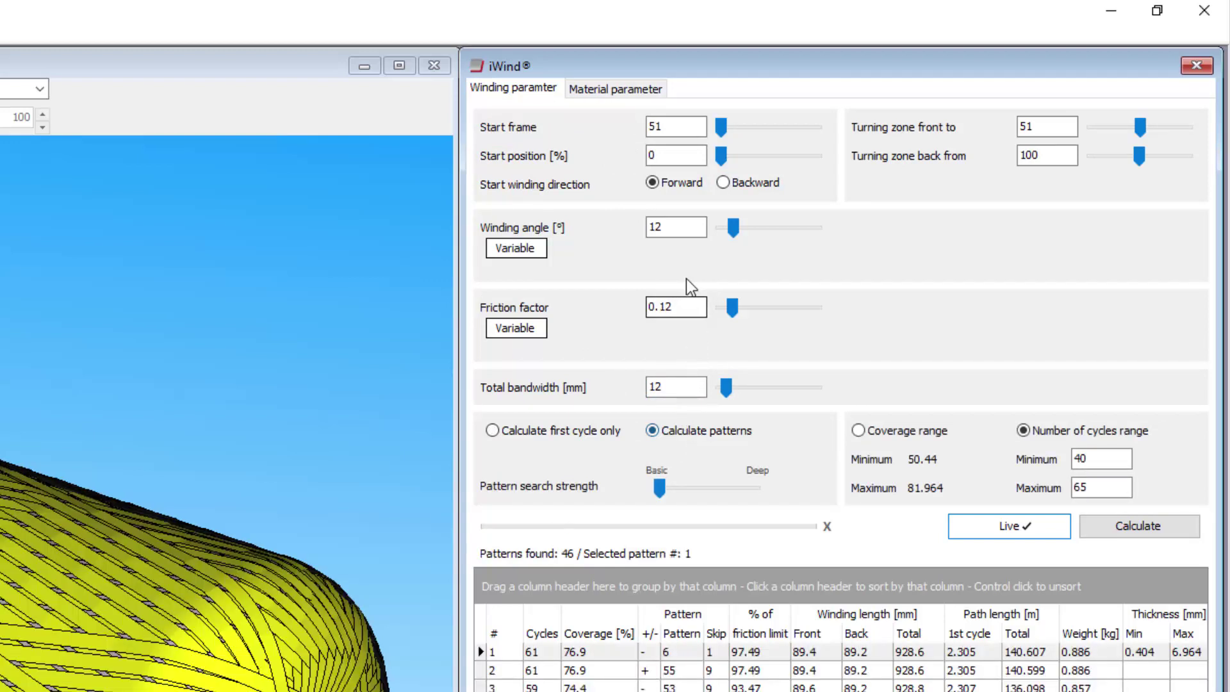
# Set the single roving's bandwidth to 4 mm in the material parameters and return to the winding parameters
pyautogui.click(629, 89)
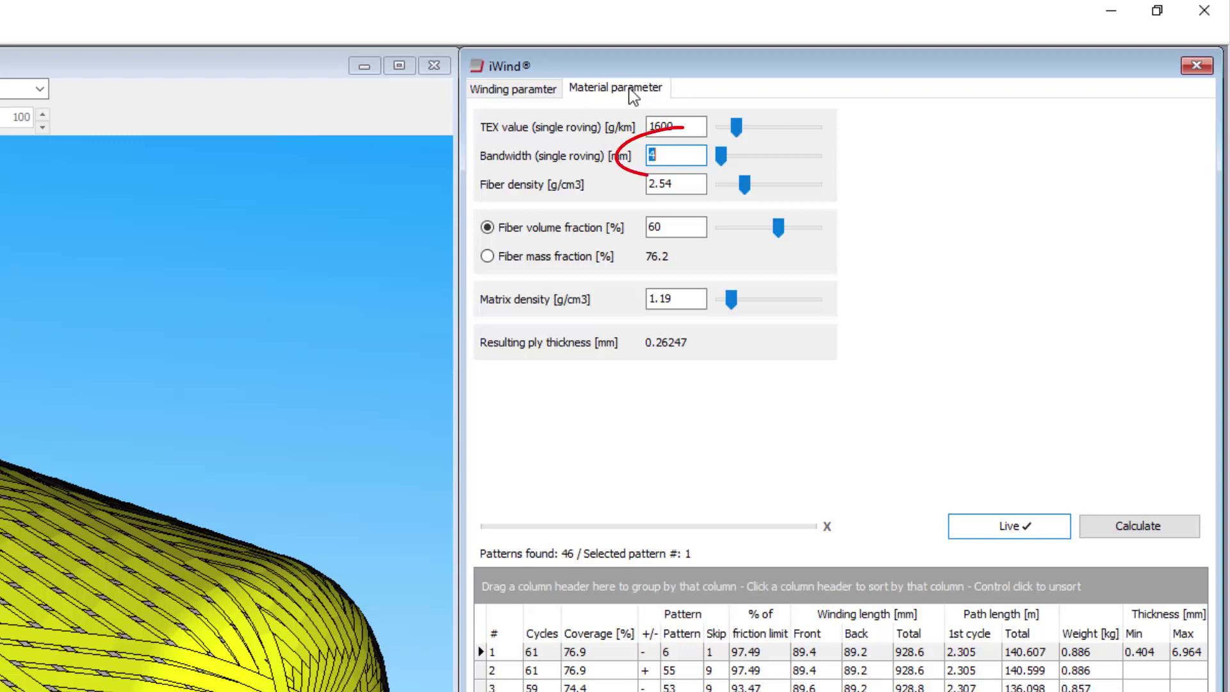
pyautogui.write('4')
pyautogui.click(525, 88)
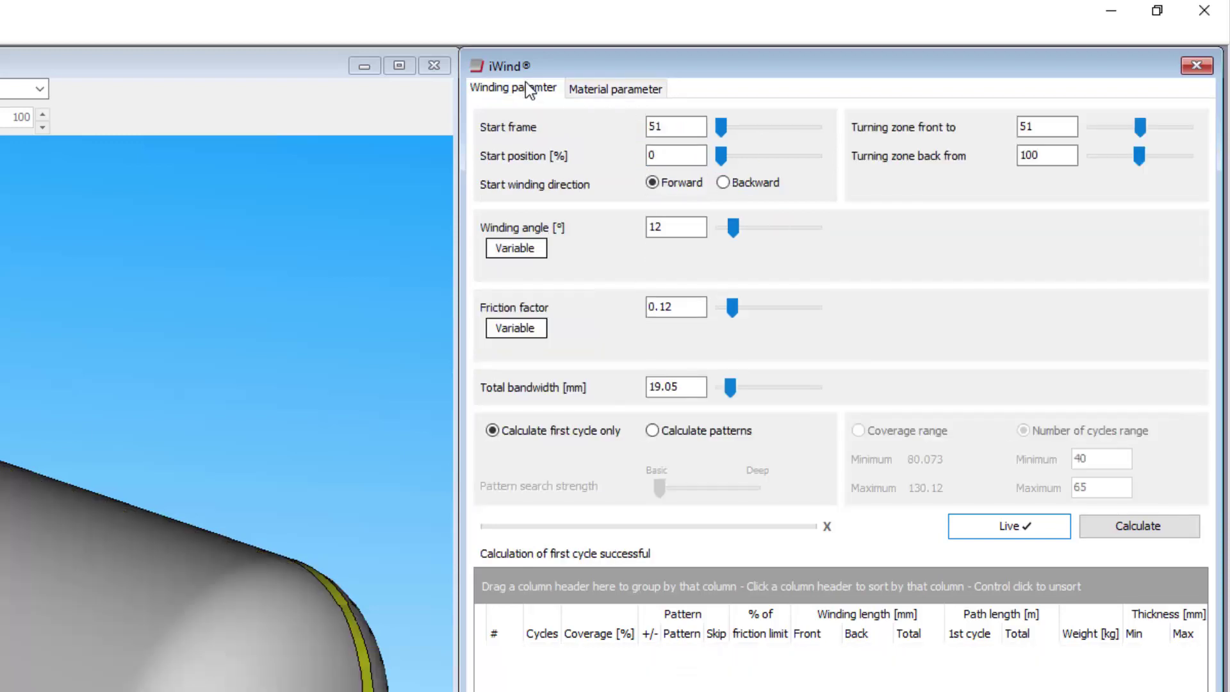
# Set the total bandwidth to 12 mm and calculate patterns instead of the first cycle only
pyautogui.doubleClick(647, 387)
pyautogui.write('12')
pyautogui.click(681, 433)
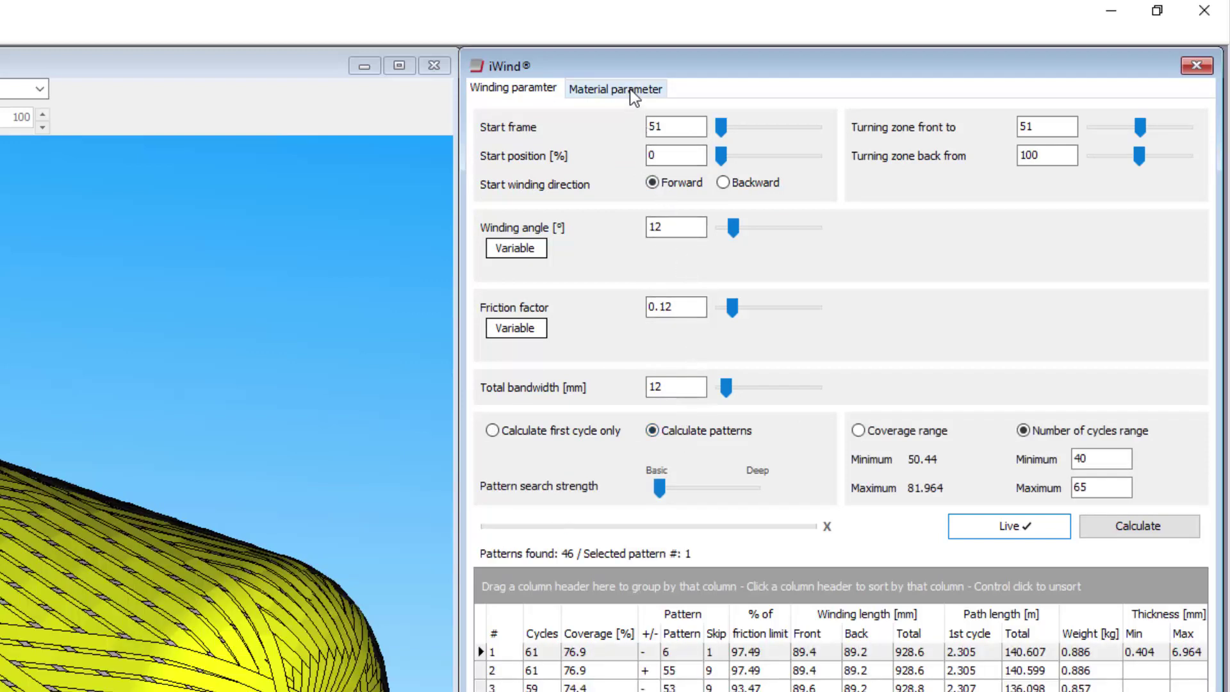
# Review the material parameters for the calculated patterns and return to the winding parameters
pyautogui.click(629, 89)
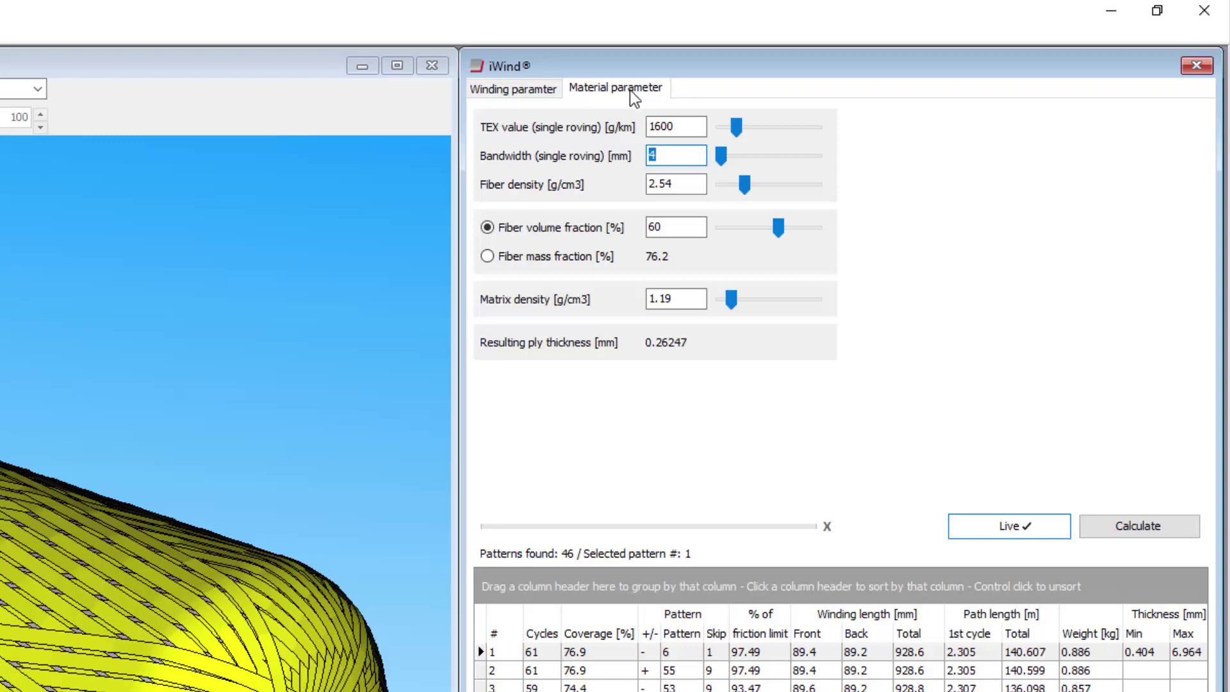
pyautogui.click(520, 90)
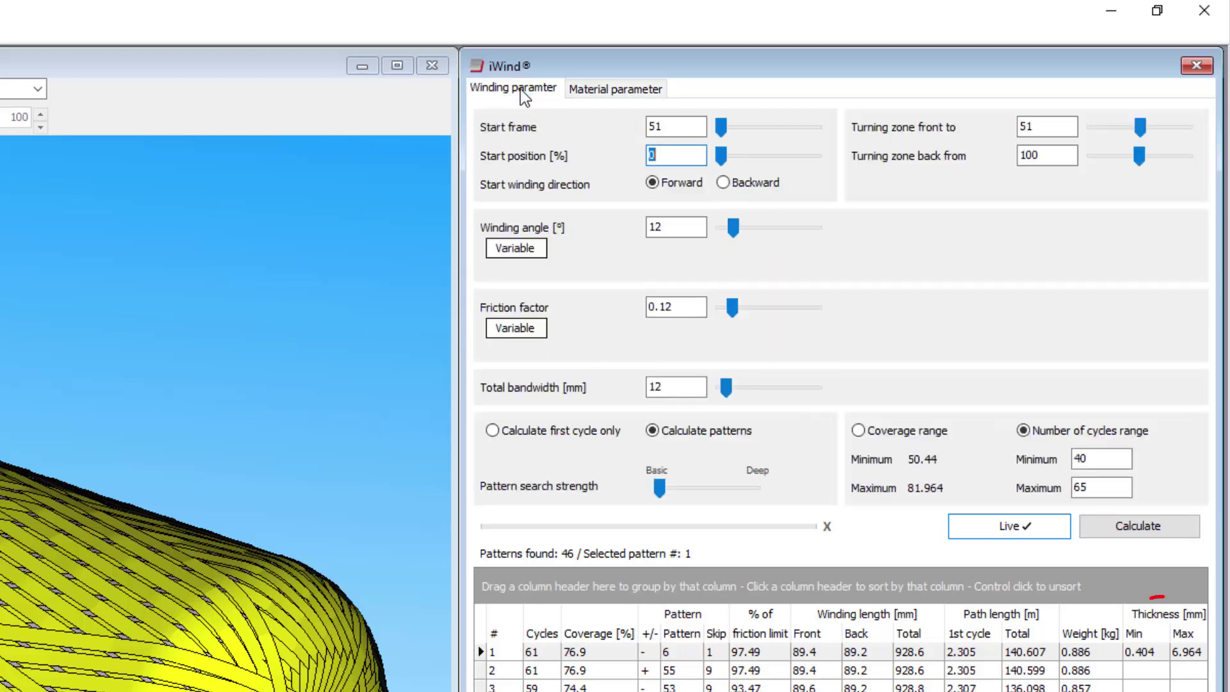